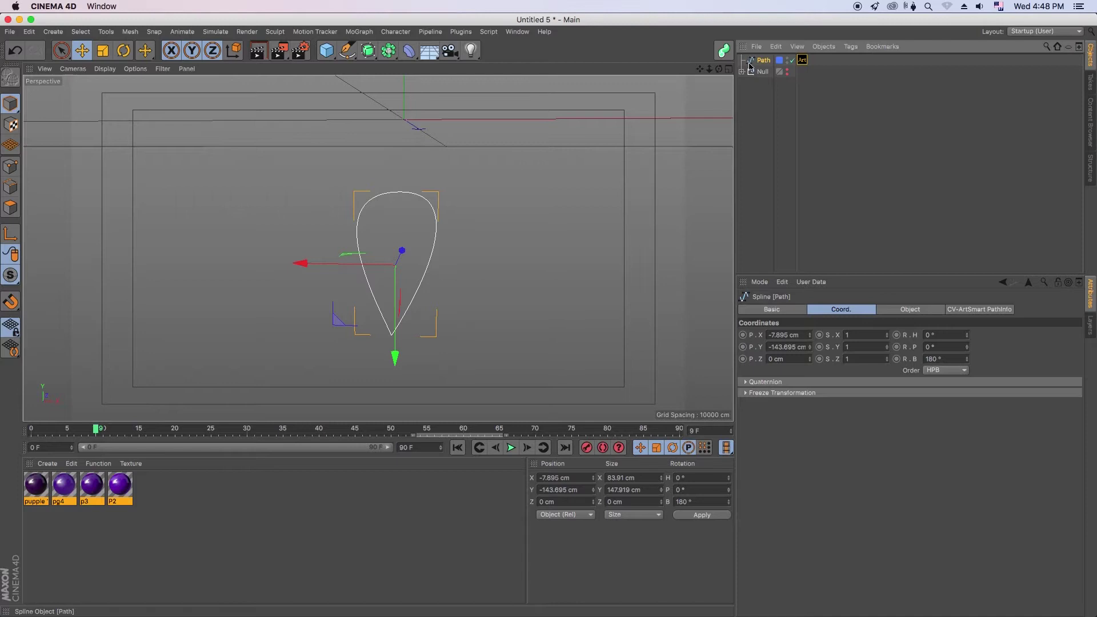
Add an Extrude generator and nest the teardrop Path spline inside it.
left_click(370, 53)
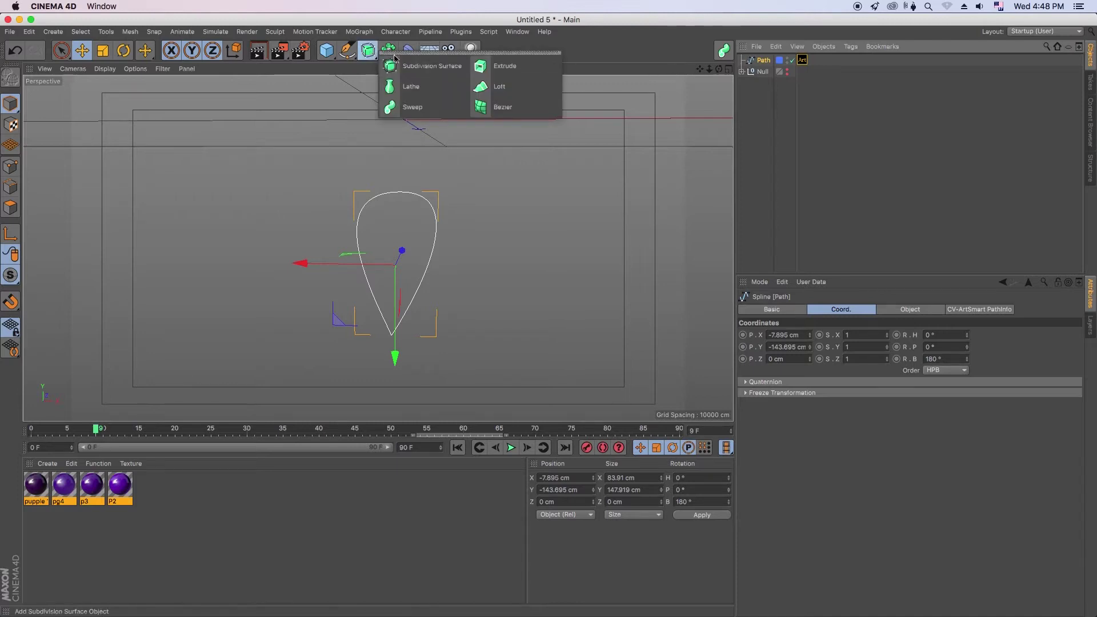
left_click(490, 66)
left_click_drag(766, 64, 769, 63)
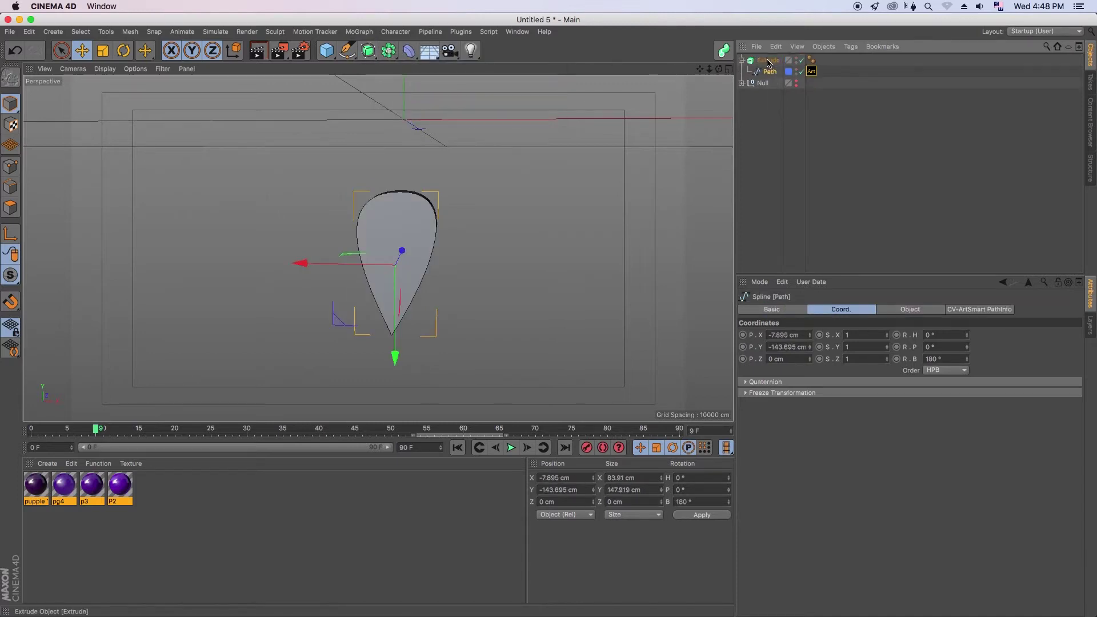
Give both Extrude caps 1 cm fillet caps with a quadrangle cap mesh.
left_click(772, 63)
left_click(822, 309)
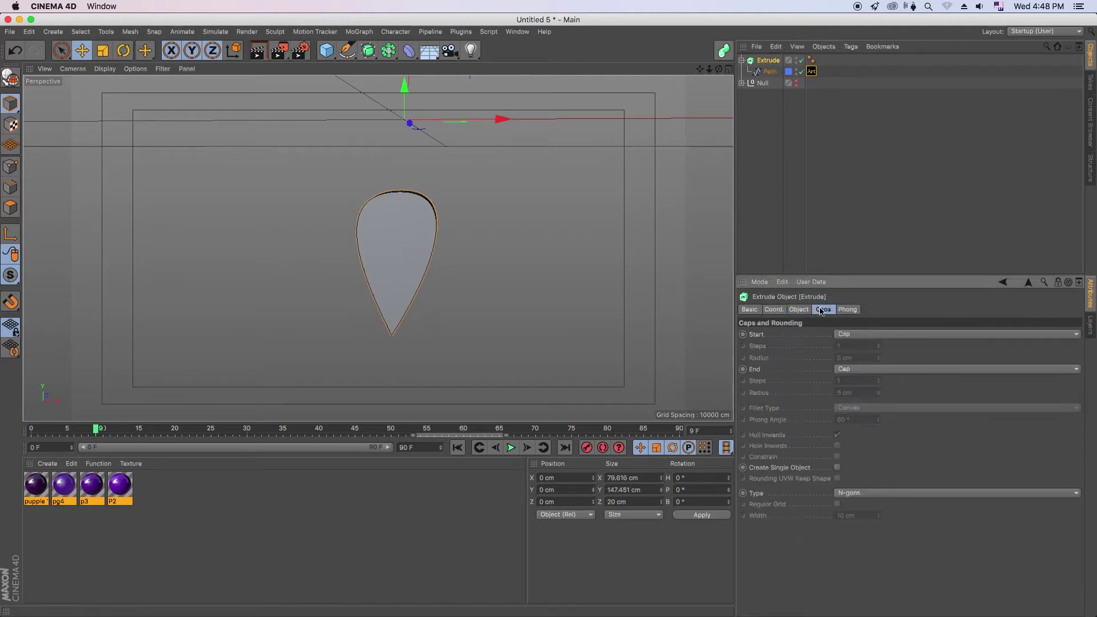
left_click(883, 334)
left_click(880, 381)
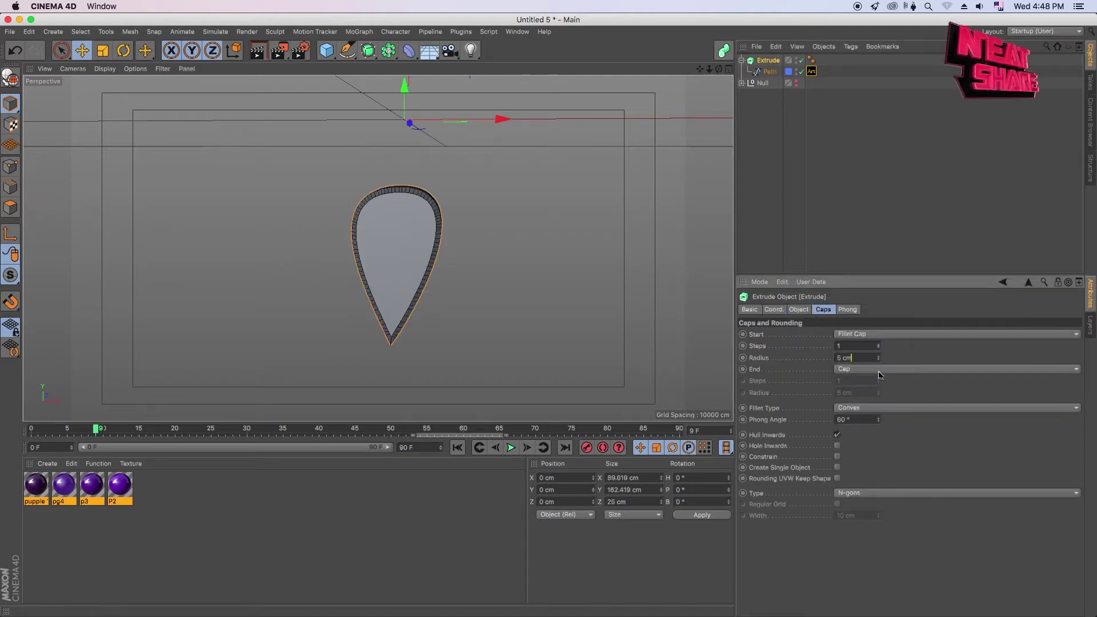
left_click(880, 369)
left_click(874, 416)
left_click(853, 346)
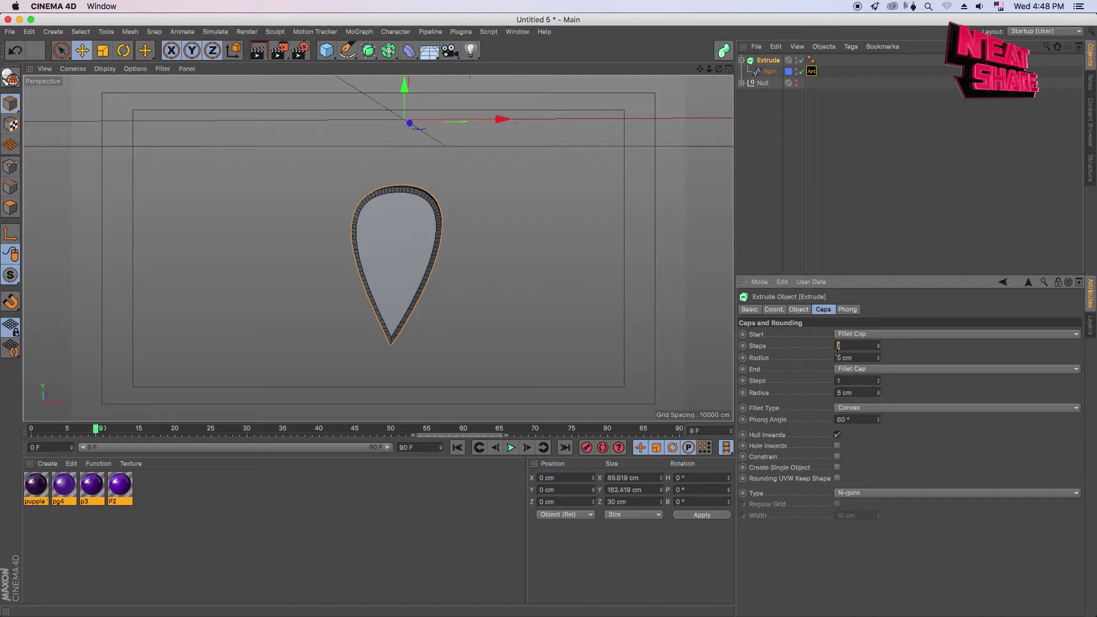
type("2")
left_click(836, 358)
key("Tab")
type("1")
key("Return")
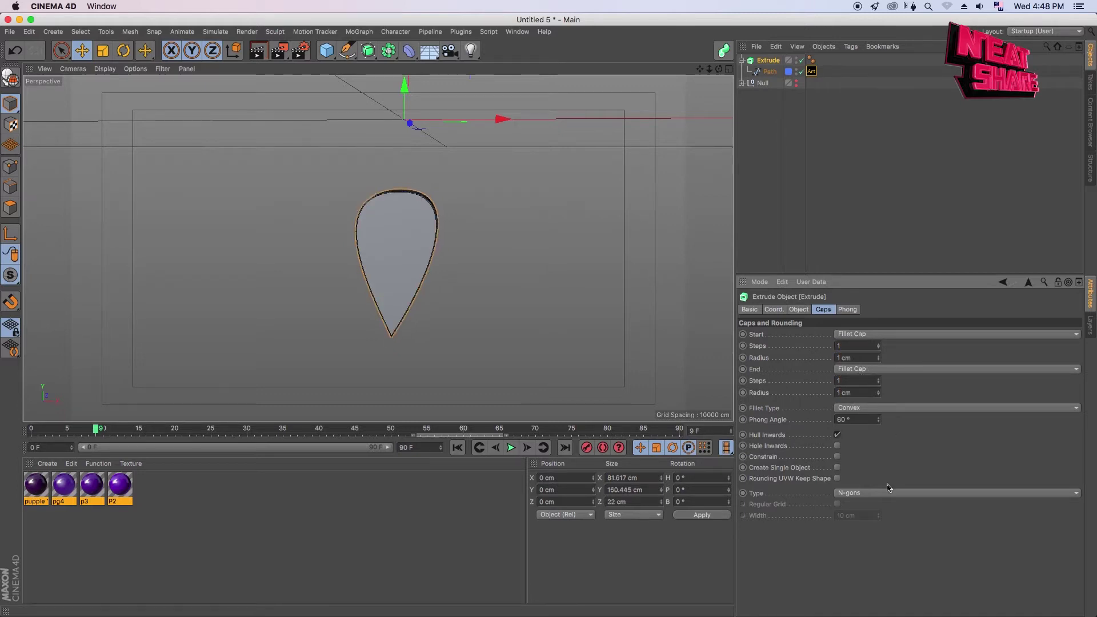
left_click(890, 492)
left_click(874, 503)
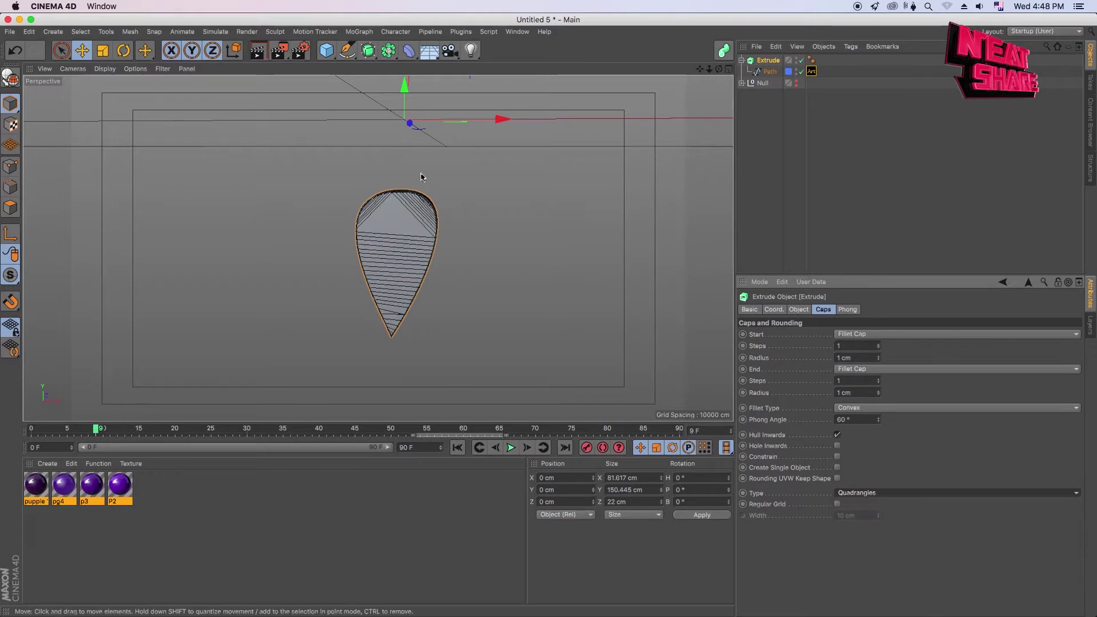
Switch the viewport to smooth shading with wireframe lines, viewing the teardrop at an angle.
left_click(104, 69)
left_click(123, 87)
left_click(104, 68)
left_click(130, 98)
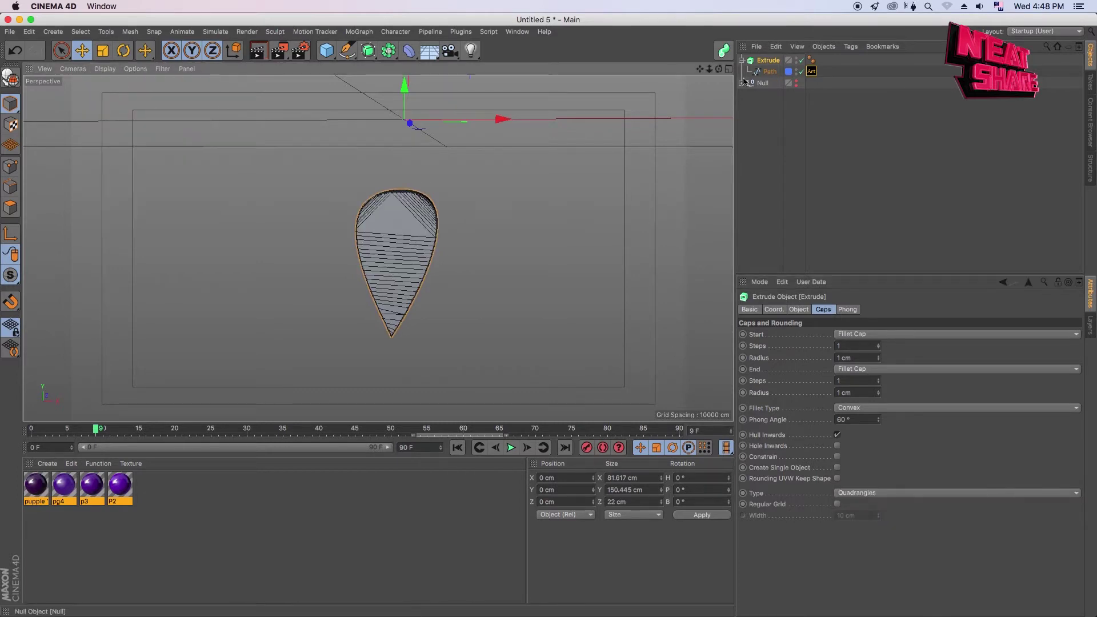
mouse_move(707, 68)
left_mouse_down()
mouse_move(715, 55)
mouse_move(732, 85)
left_mouse_up()
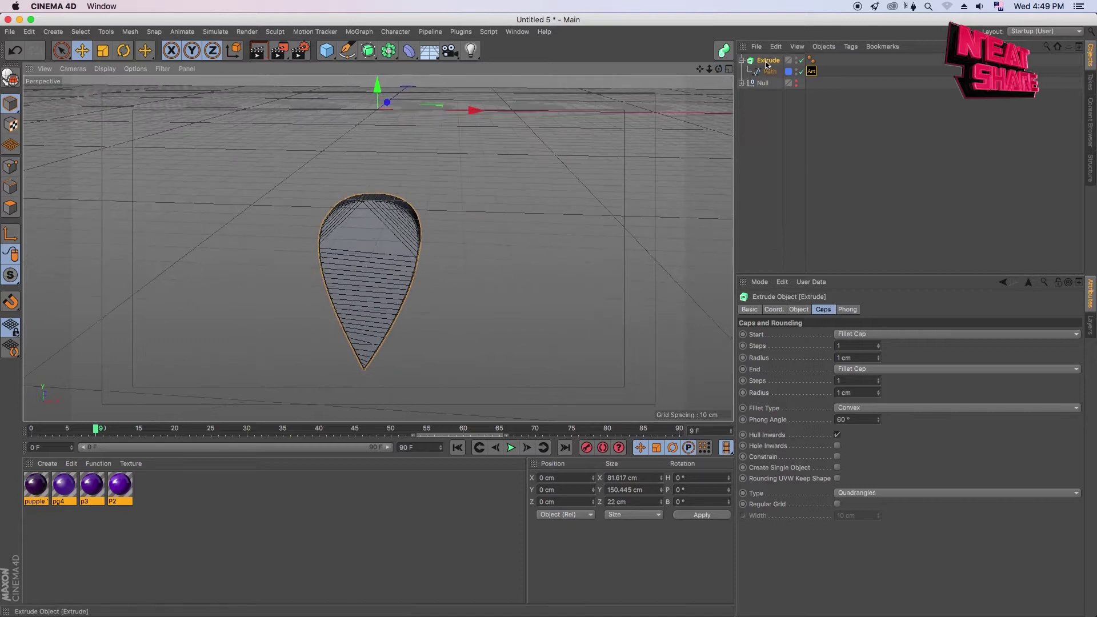
left_click(741, 62)
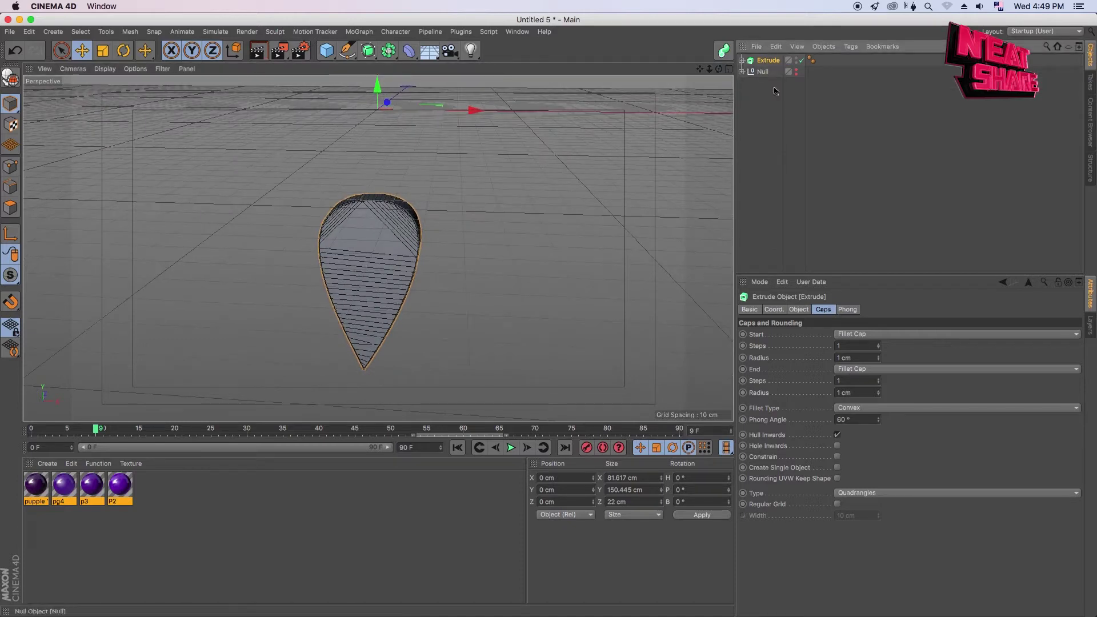
Use a 2 cm regular cap grid and set the extrusion depth to 2 cm.
left_click(837, 503)
left_click(848, 516)
type("2")
key("Return")
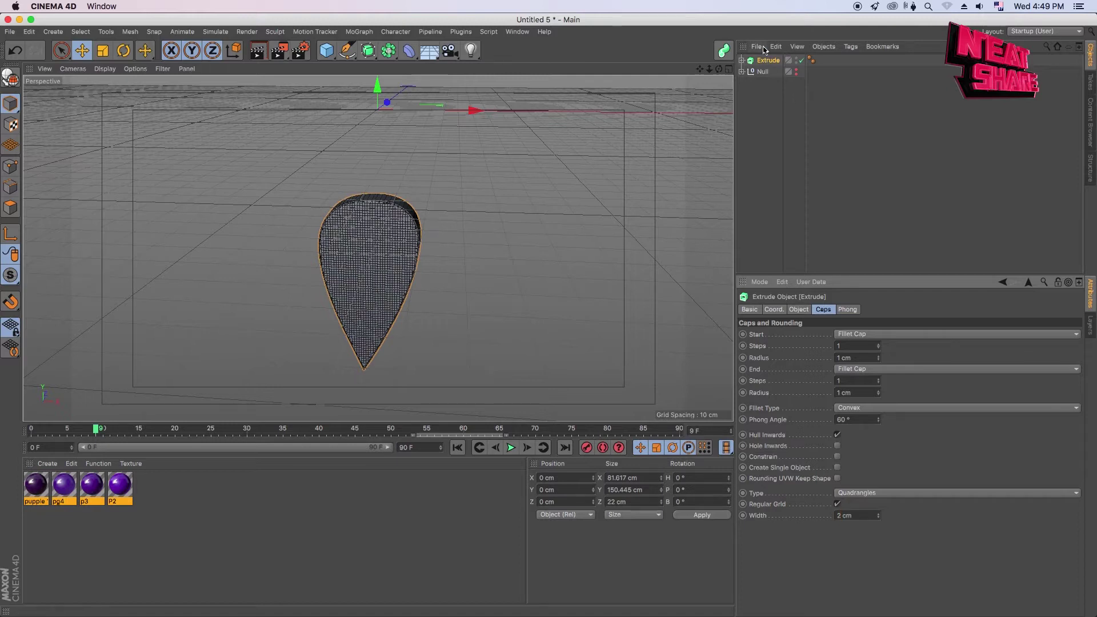
left_click(793, 310)
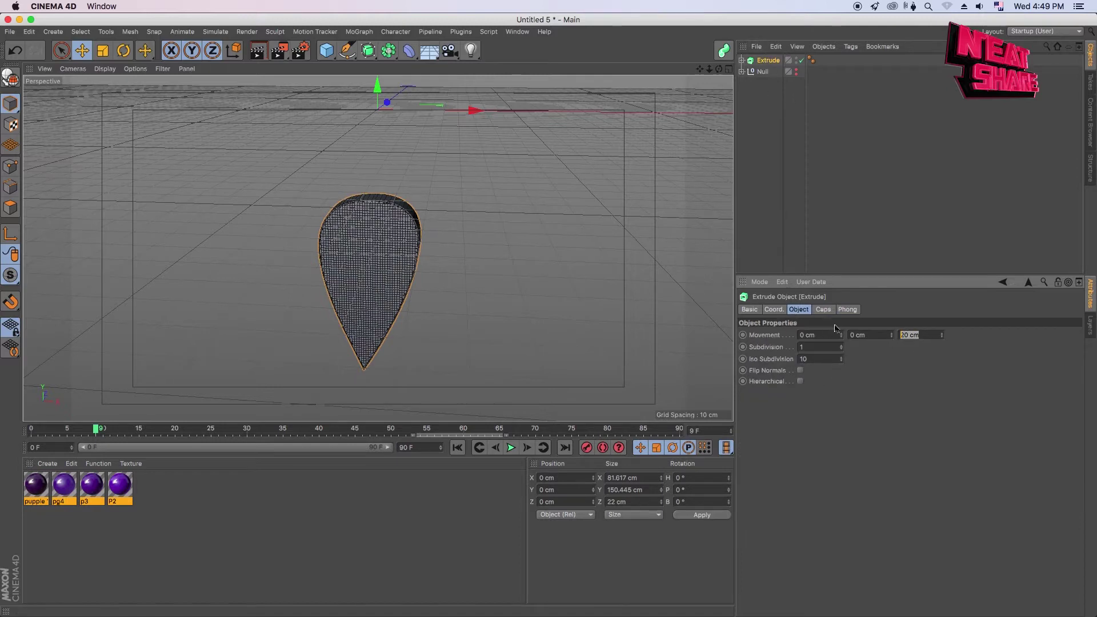
type("2")
key("Return")
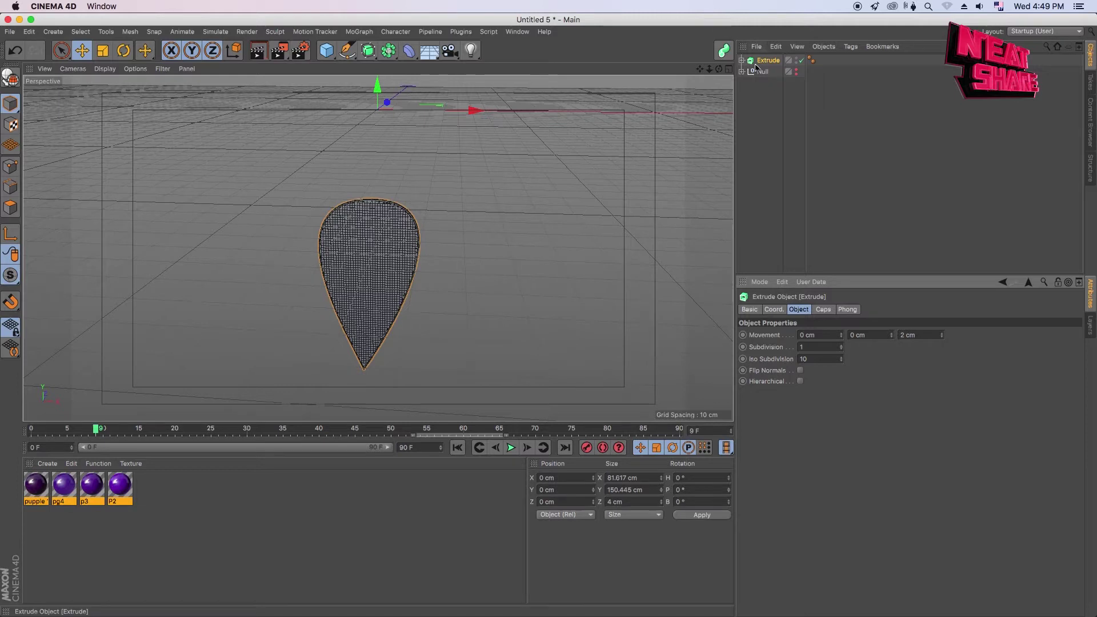
Centre the Extrude's axis on its points with Axis Center, then show four viewports.
mouse_move(719, 68)
left_mouse_down()
mouse_move(727, 63)
mouse_move(712, 76)
left_mouse_up()
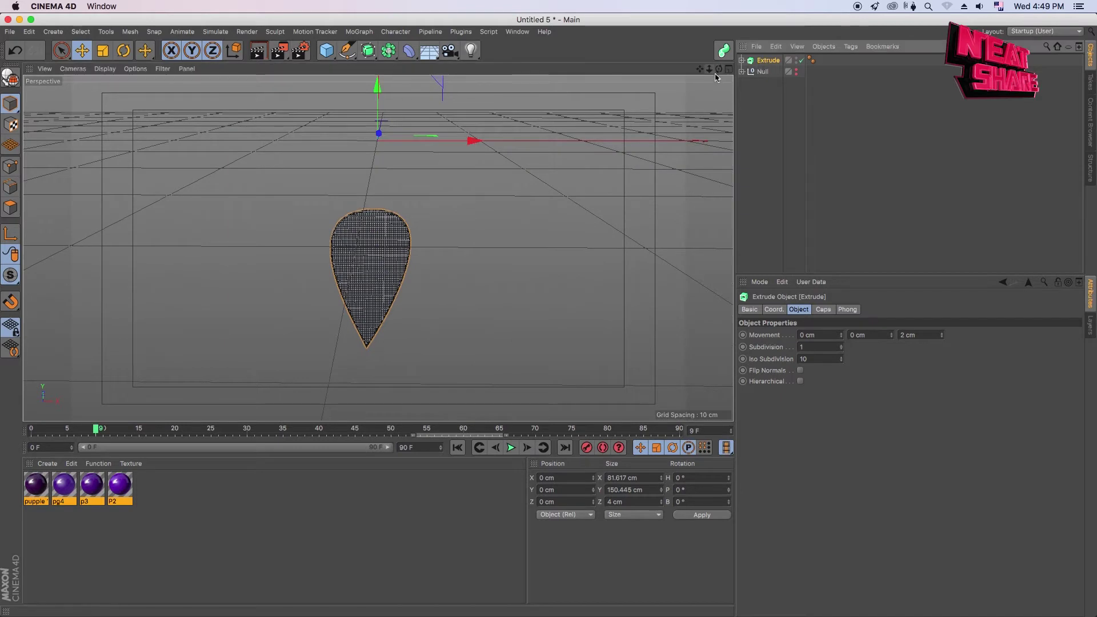
left_click_drag(716, 77, 735, 65)
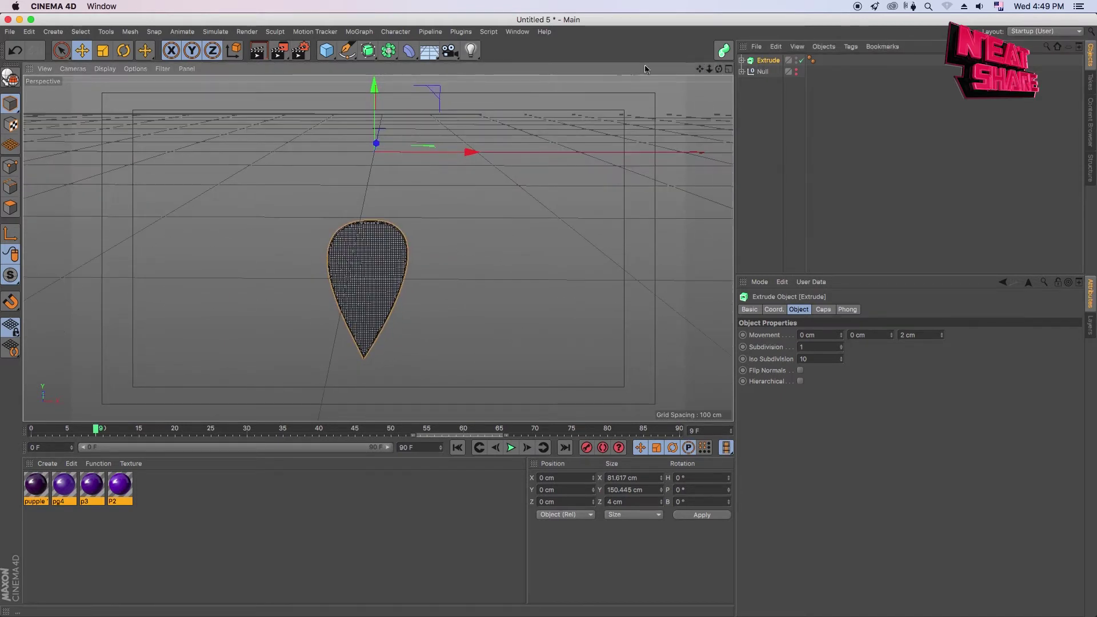
left_click(130, 32)
left_click(204, 143)
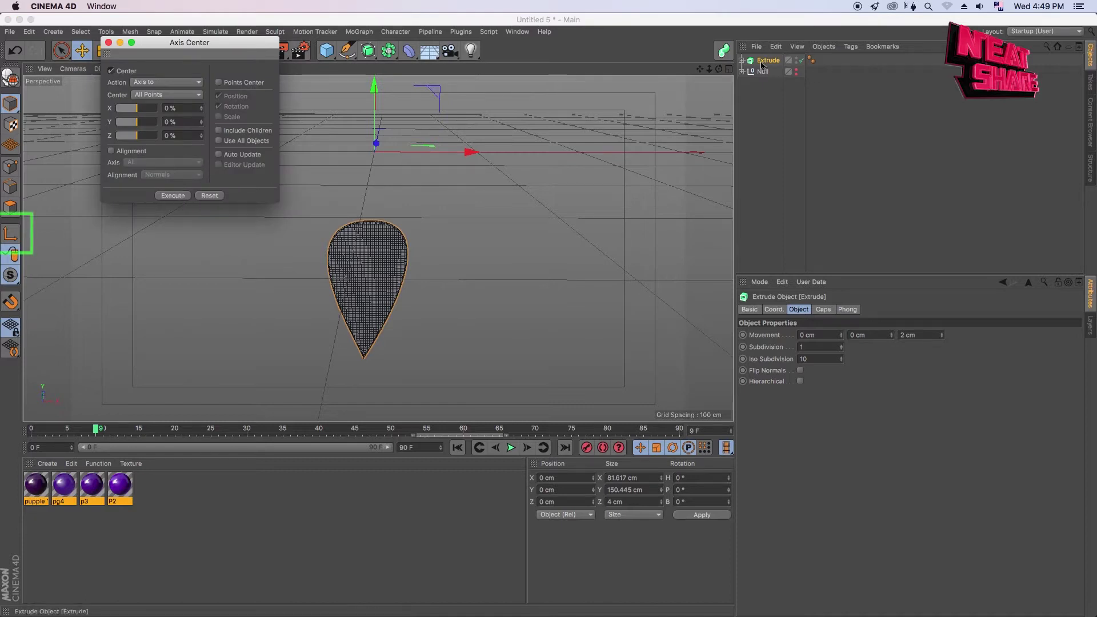
left_click(219, 82)
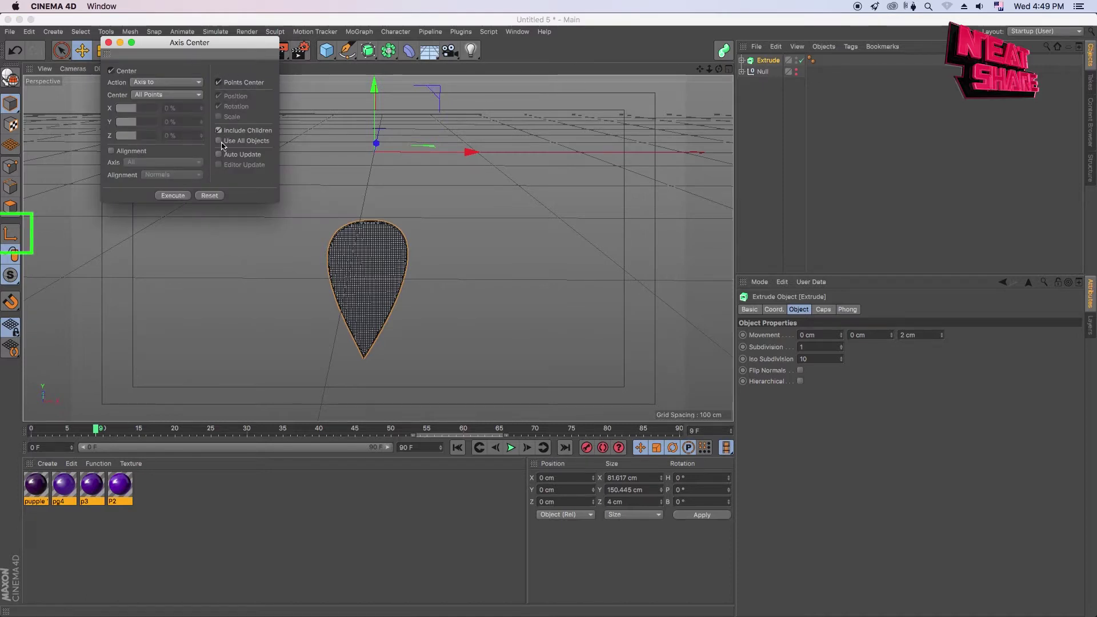
left_click(173, 196)
left_click(109, 43)
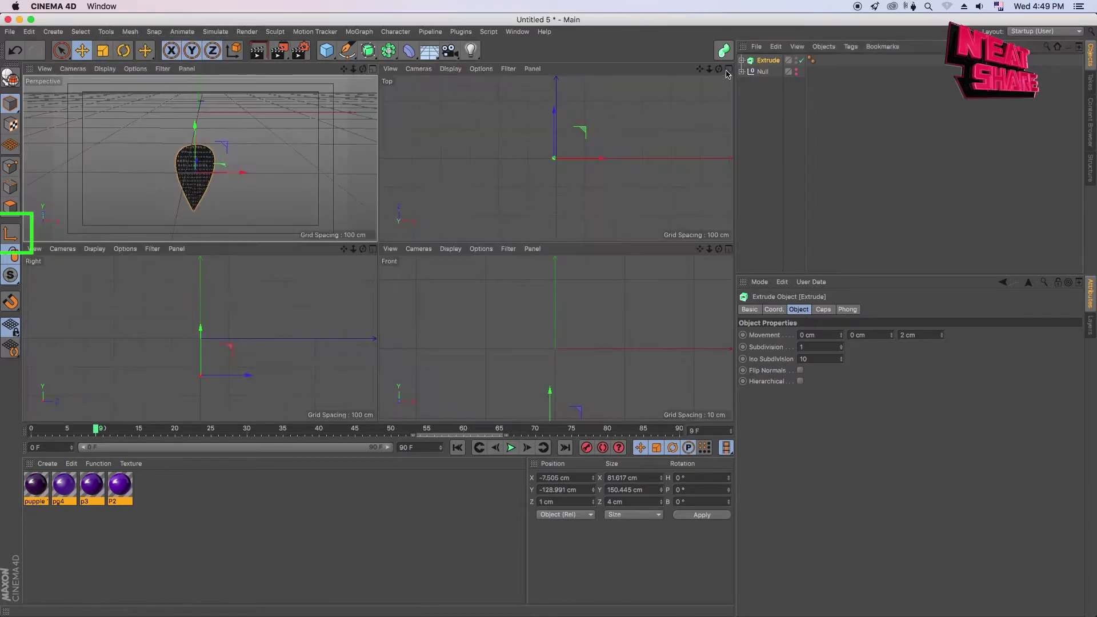
left_click(729, 69)
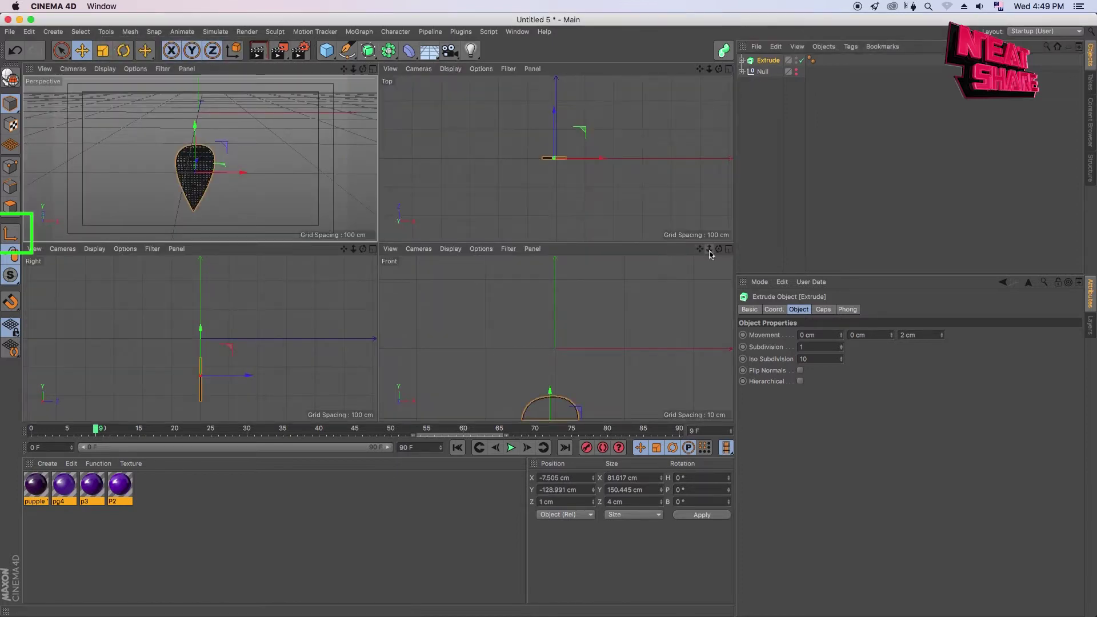
In the maximized Front view, move the Extrude's axis down to the teardrop's bottom tip.
left_click_drag(710, 254, 558, 338)
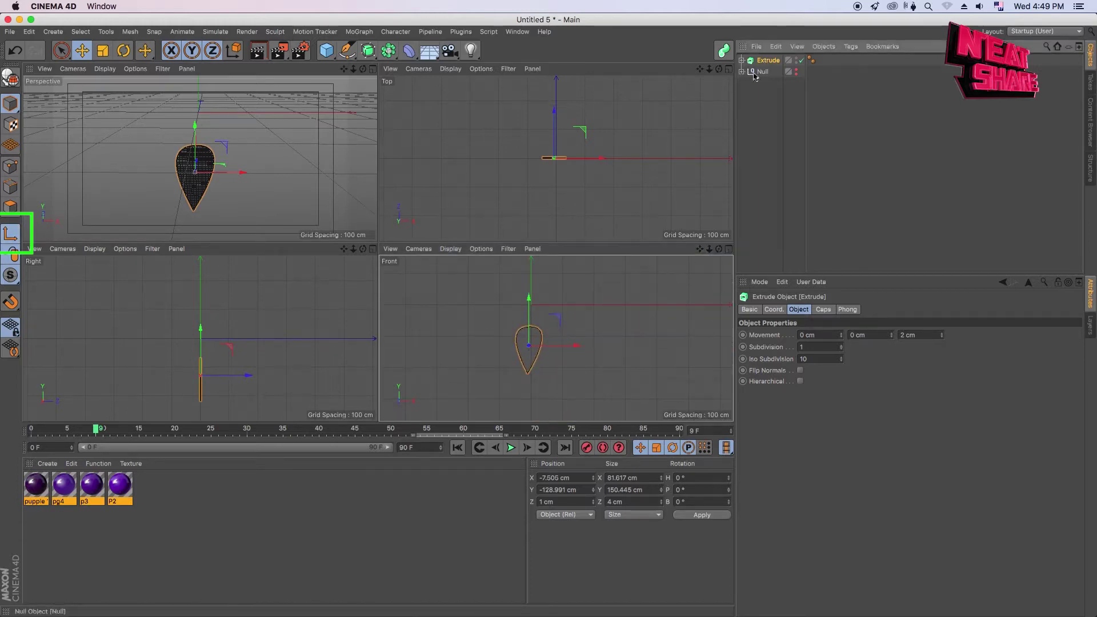
left_click(729, 249)
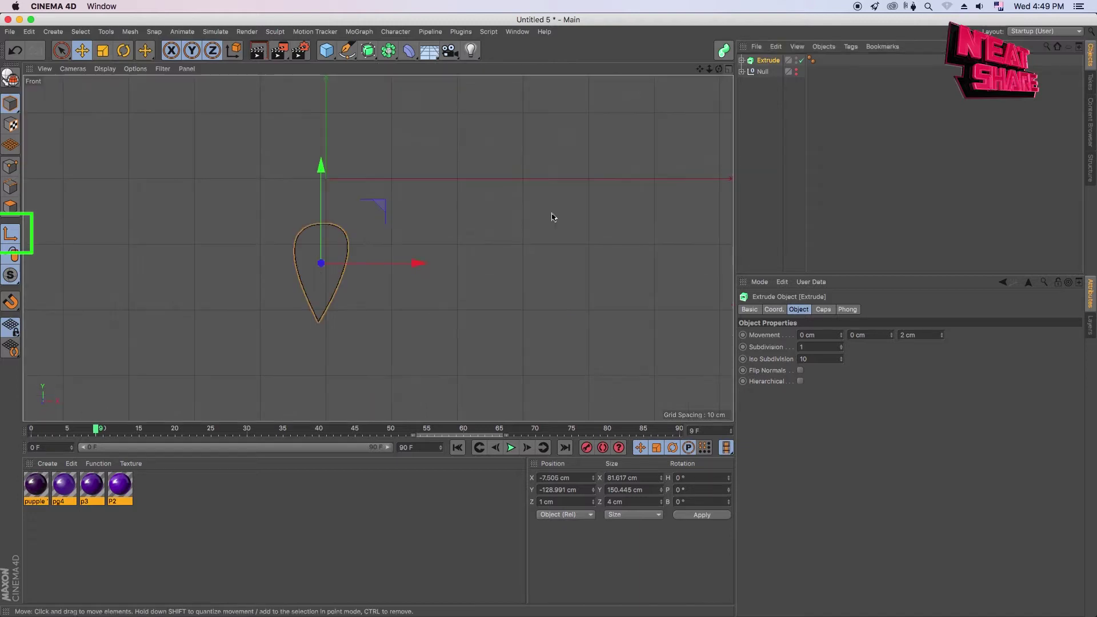
left_click_drag(321, 166, 311, 226)
mouse_move(710, 69)
left_mouse_down()
mouse_move(733, 41)
mouse_move(874, 1)
left_mouse_up()
left_click_drag(475, 370, 467, 372)
left_click_drag(393, 332, 393, 342)
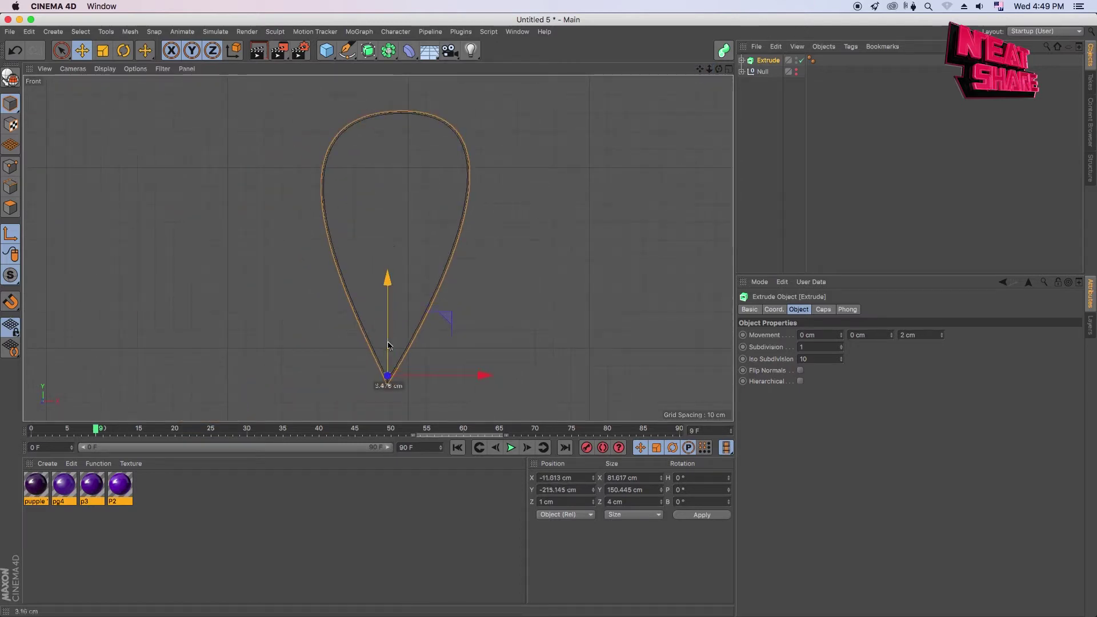
Return to a single Perspective view with the Extrude selected.
left_click(728, 69)
left_click(373, 69)
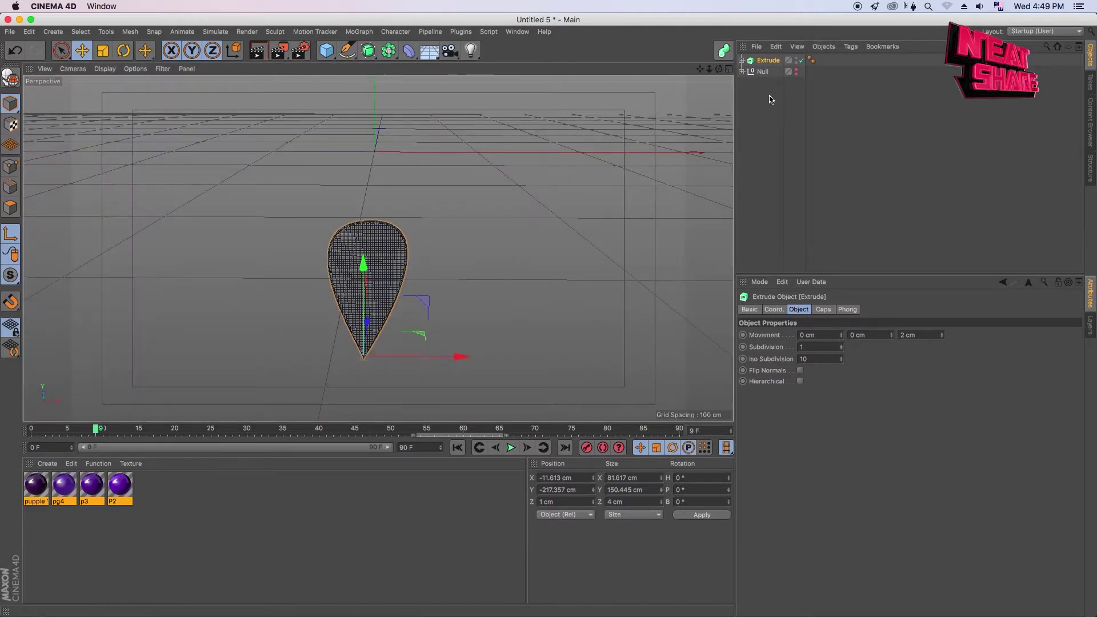
left_click(771, 100)
left_click(768, 60)
Wrap the Extrude in a new parent null, Null.1, located at the teardrop's tip.
left_click(328, 57)
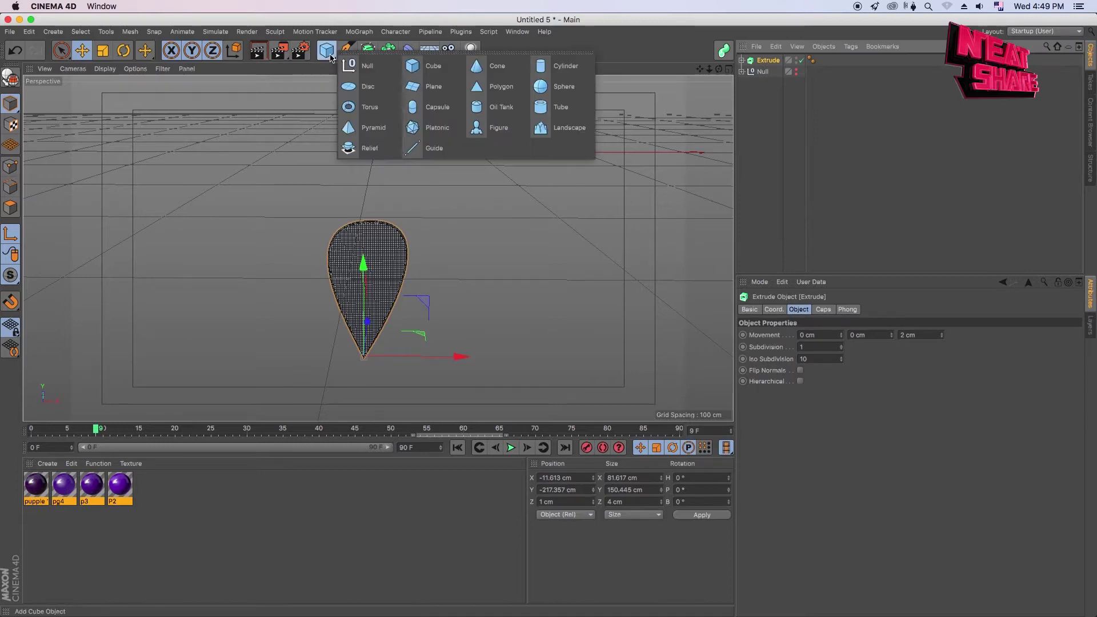
left_click(772, 100)
left_click(768, 60)
left_click(776, 310)
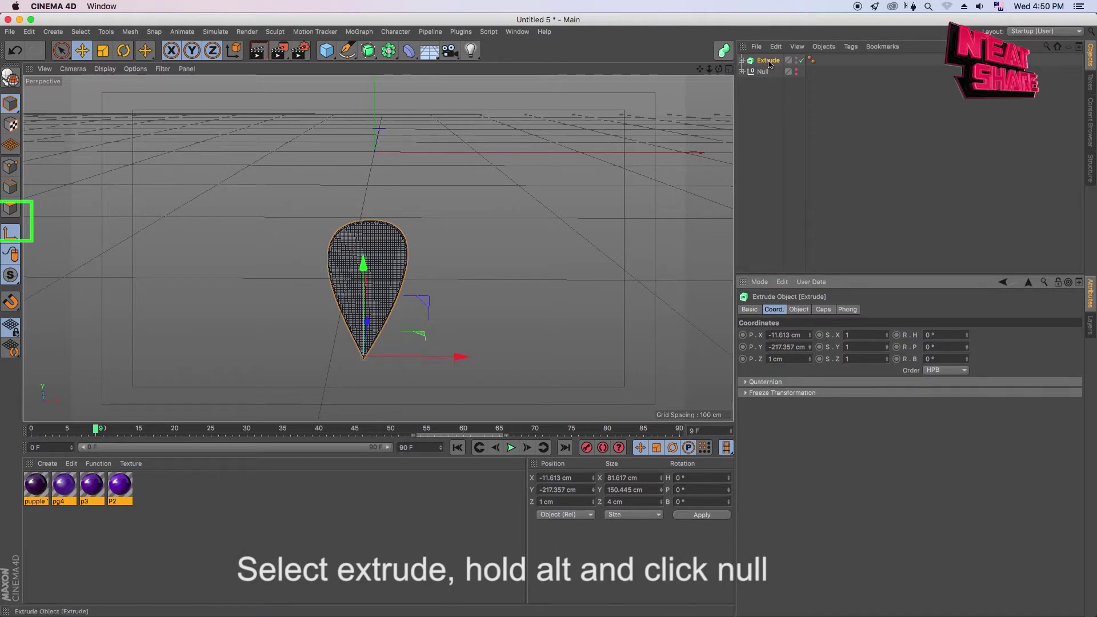
left_click(326, 51)
left_click(345, 68, "alt")
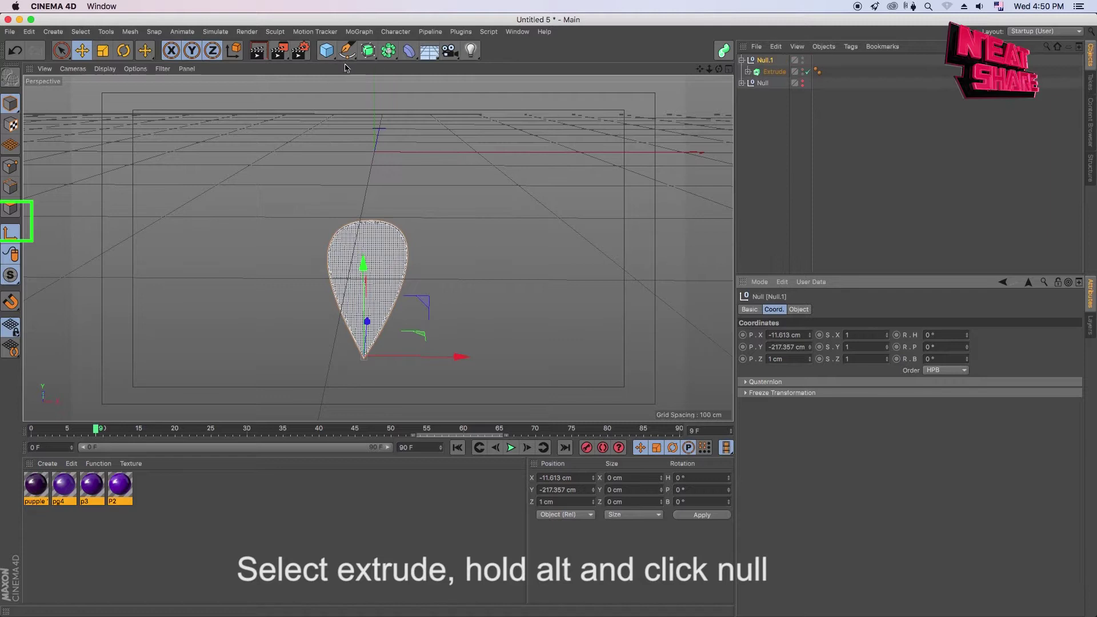
left_click(764, 64)
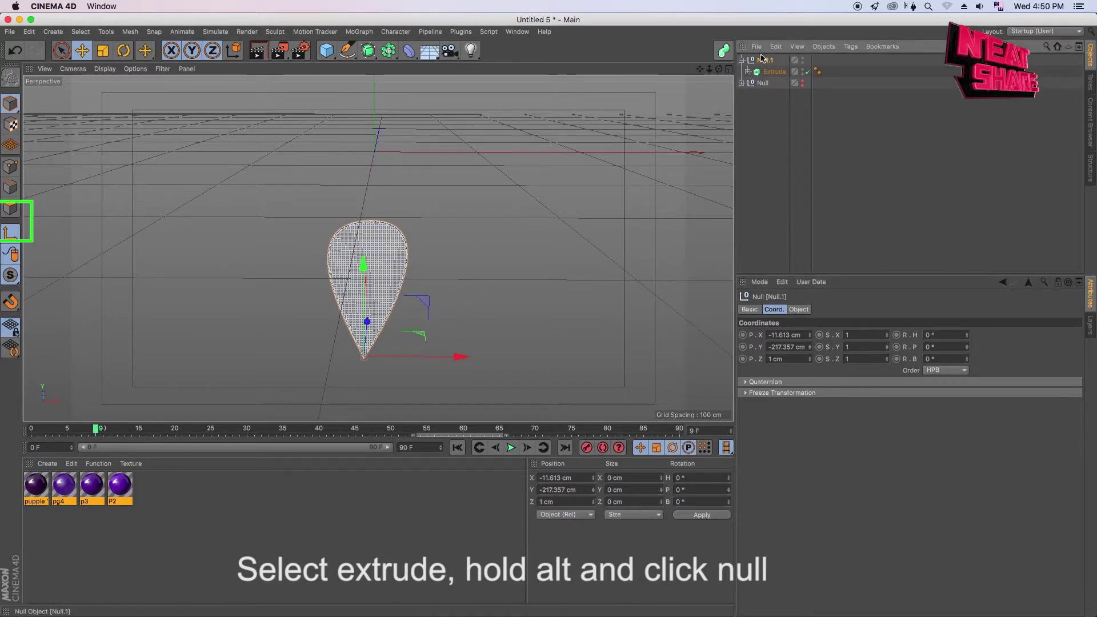
left_click(773, 72)
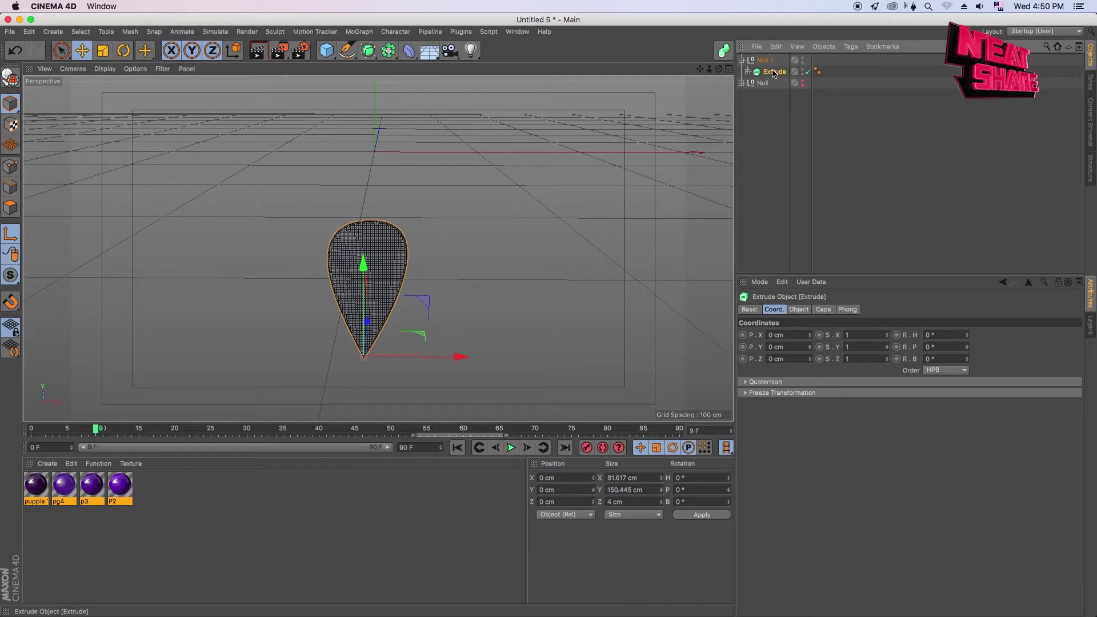
left_click(770, 62)
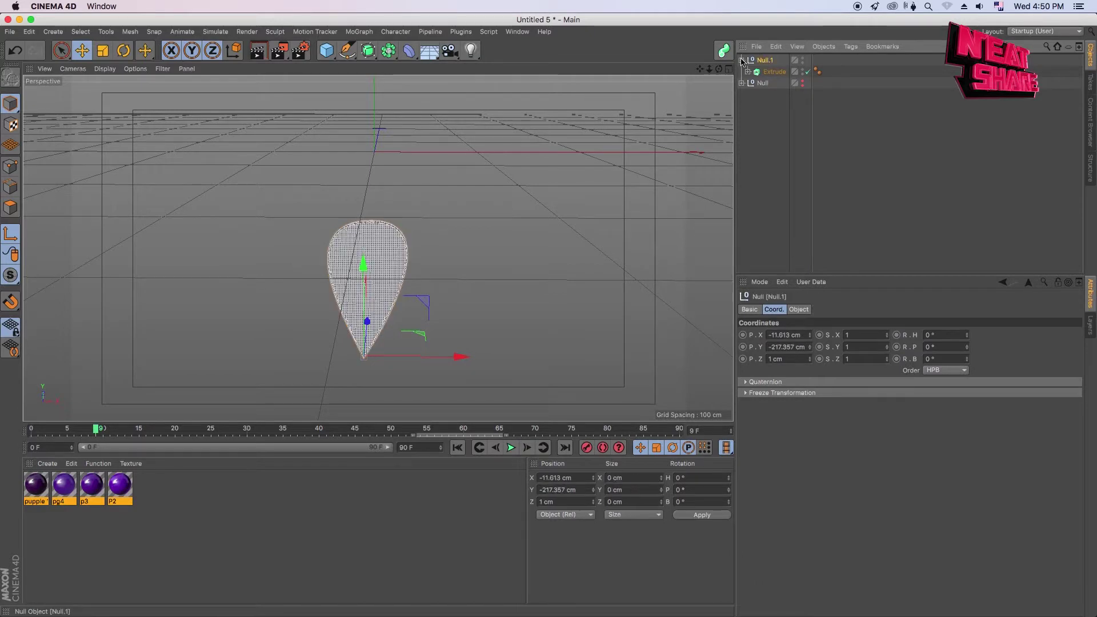
left_click(741, 60)
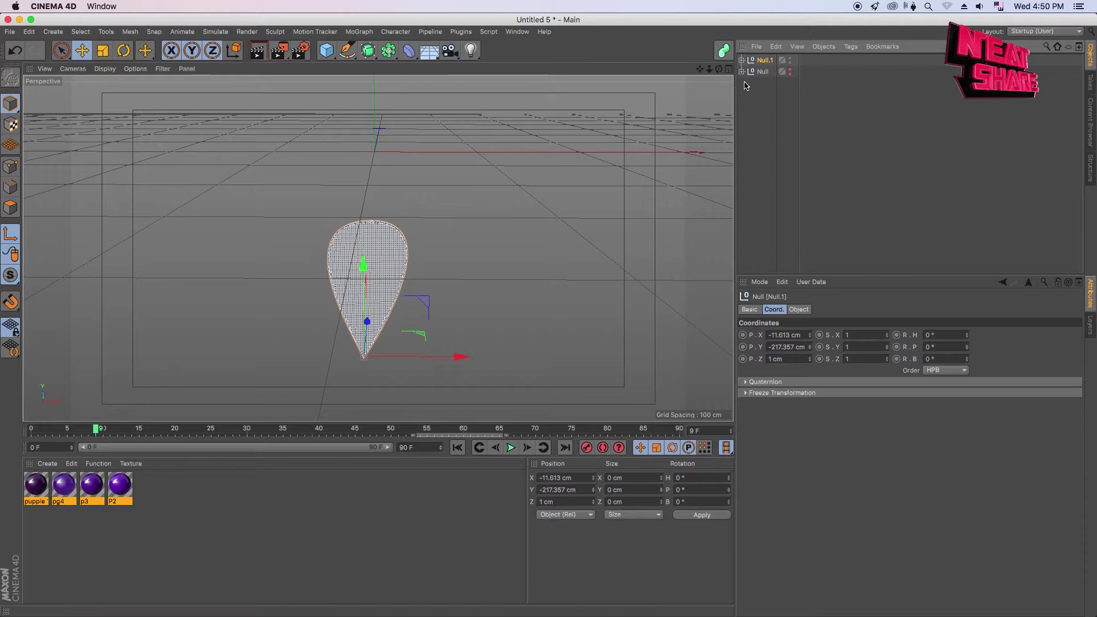
Add a Bend deformer and make it a child of Null.1.
left_click(743, 60)
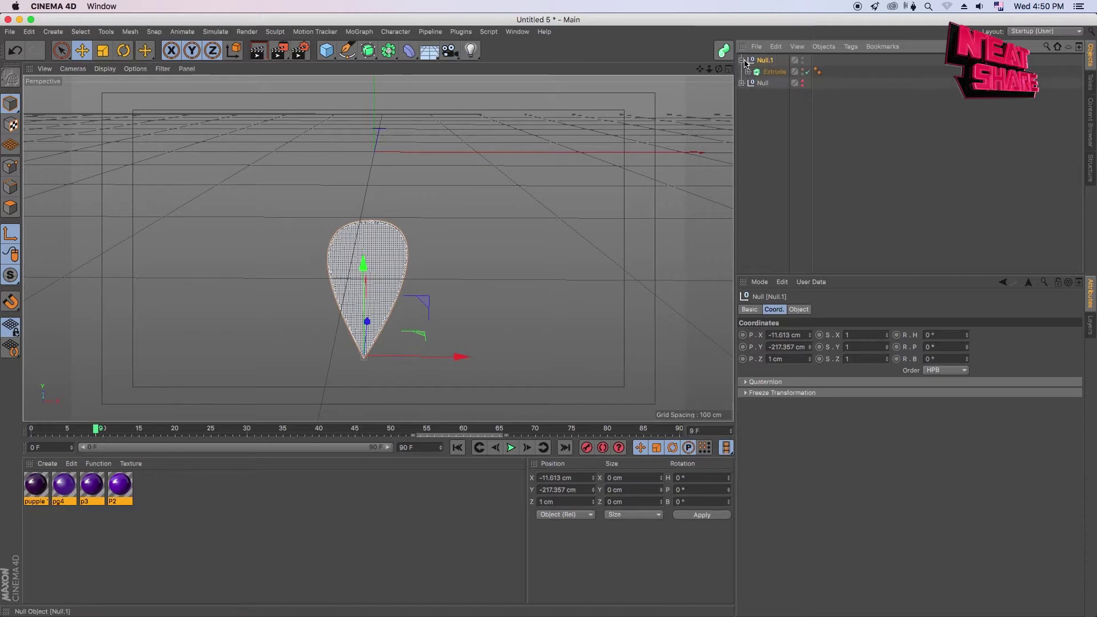
left_click(758, 100)
left_click_drag(407, 53, 450, 68)
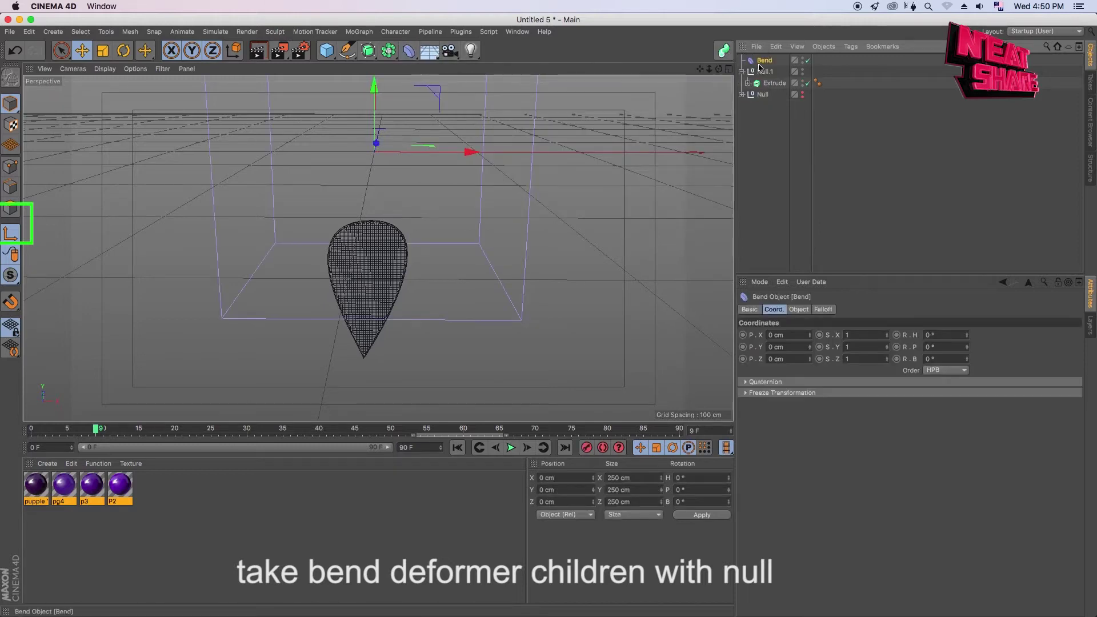
left_click_drag(763, 77, 753, 79)
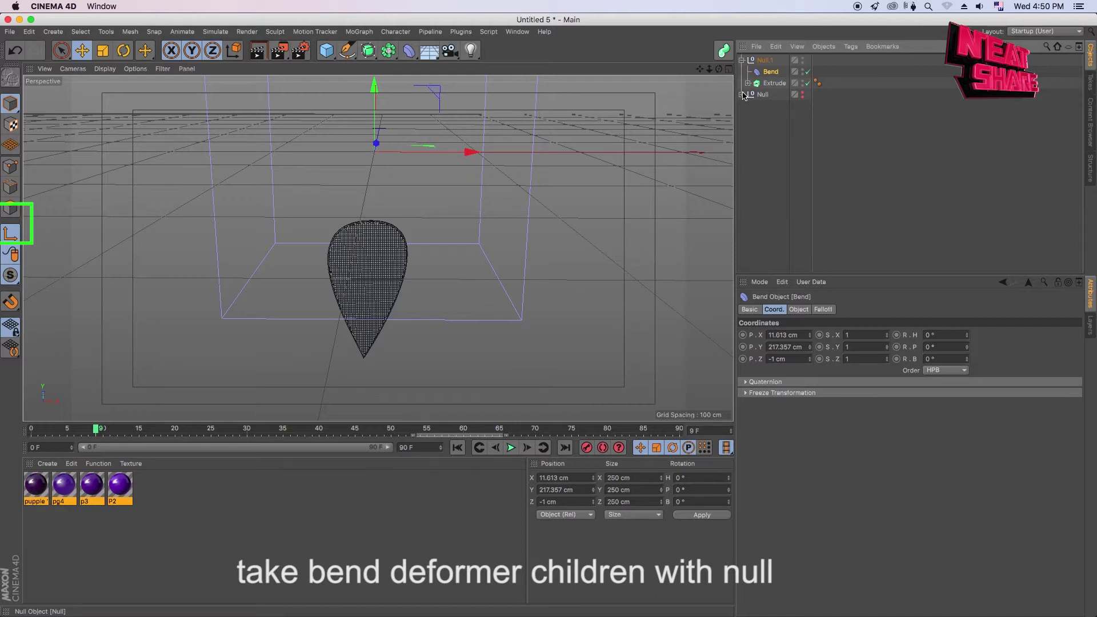
Switch to four views, zoom out the Front view, and show the Bend's Object properties.
left_click(729, 69)
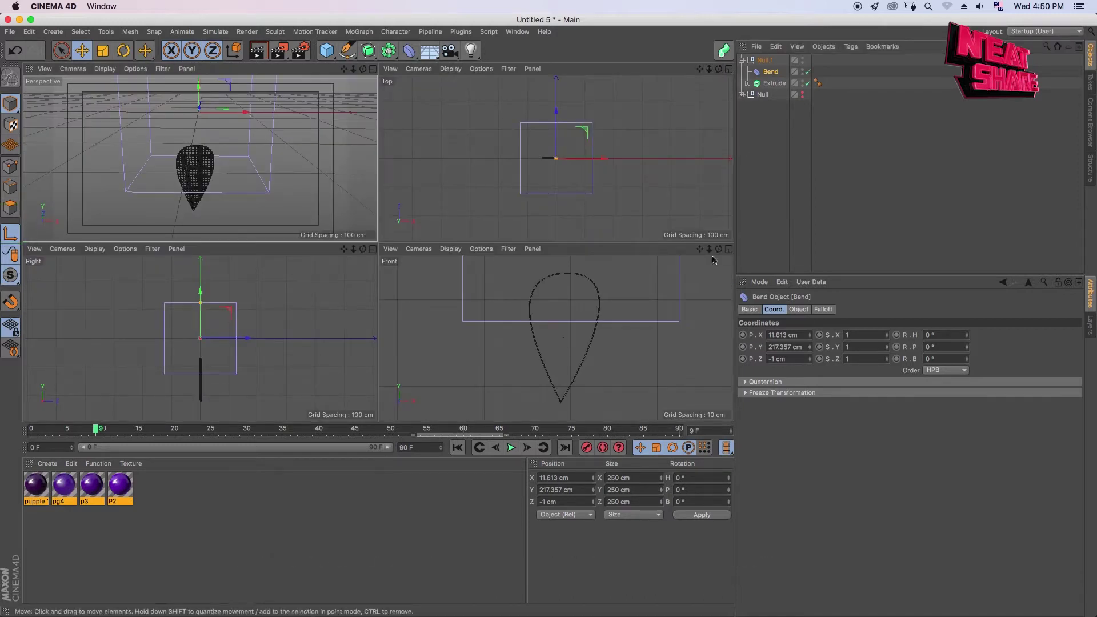
scroll(558, 335, "down", 3)
scroll(558, 337, "down", 3)
scroll(557, 337, "down", 2)
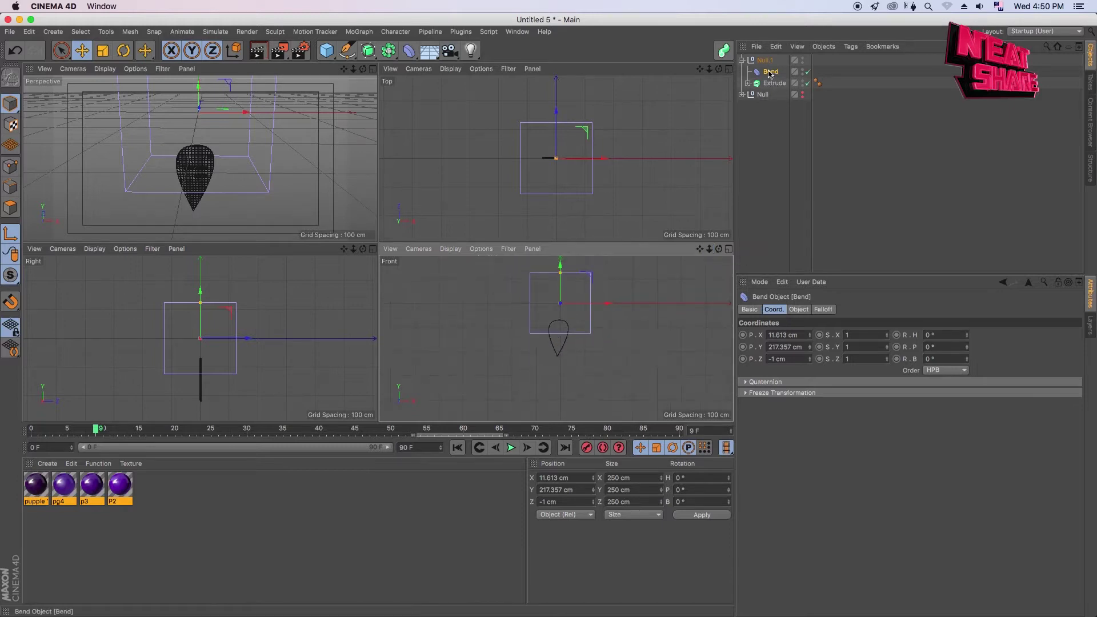
left_click(798, 310)
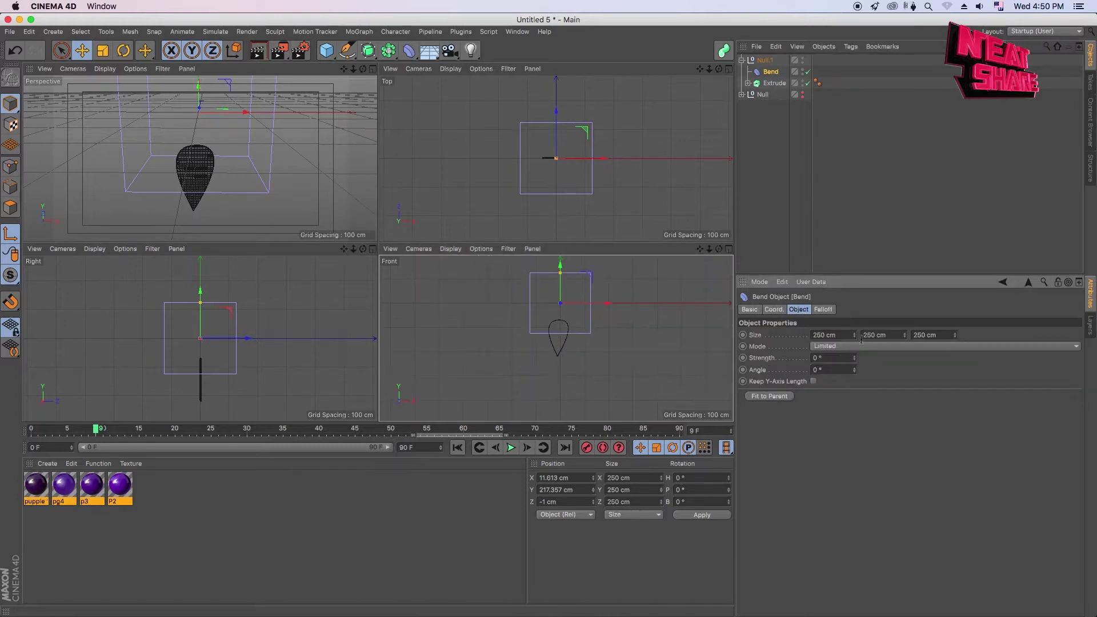
Resize the Bend box to about 102 × 205 × 25 cm and lower it over the teardrop.
mouse_move(855, 335)
left_mouse_down()
mouse_move(886, 404)
mouse_move(869, 411)
left_mouse_up()
left_click_drag(855, 338, 858, 320)
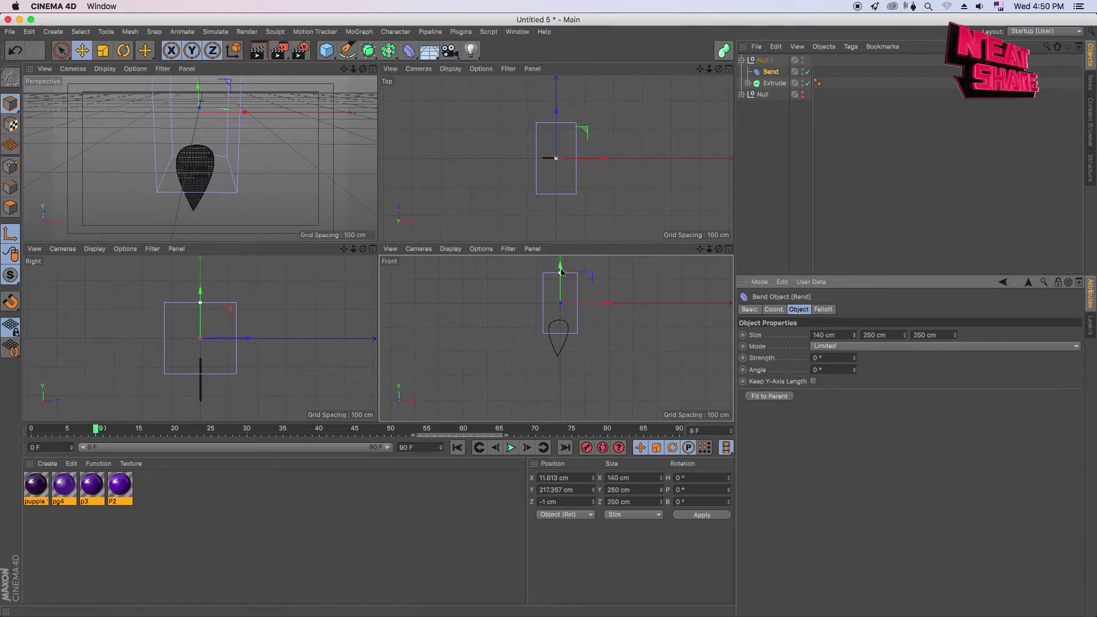
left_click_drag(561, 272, 561, 306)
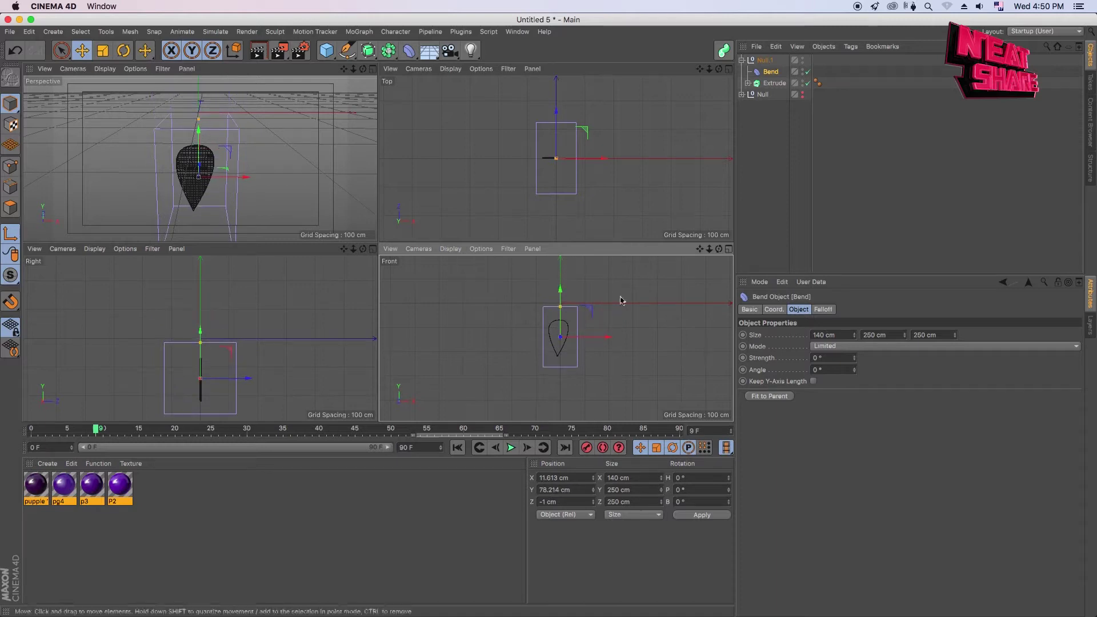
left_click(904, 337)
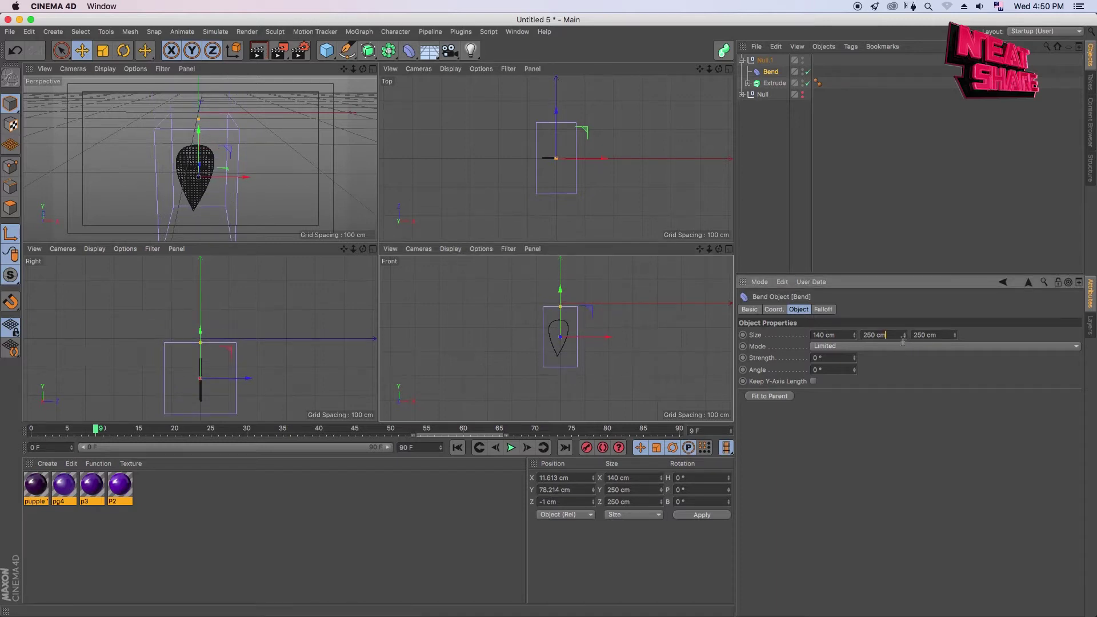
mouse_move(906, 338)
left_mouse_down()
mouse_move(937, 351)
mouse_move(1016, 472)
left_mouse_up()
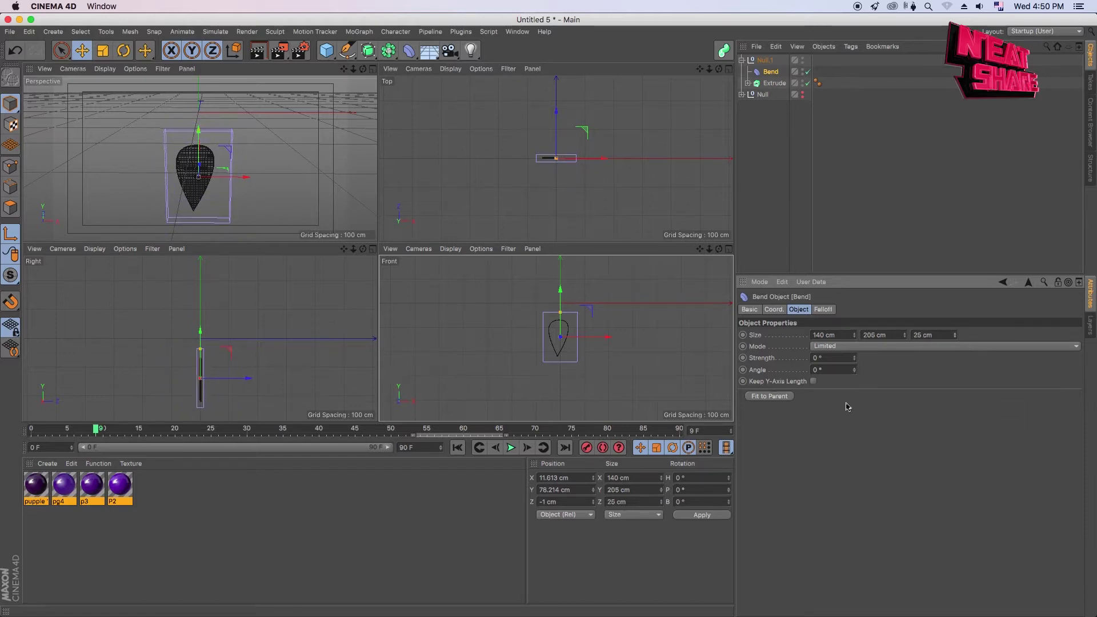
scroll(365, 301, "down", 3)
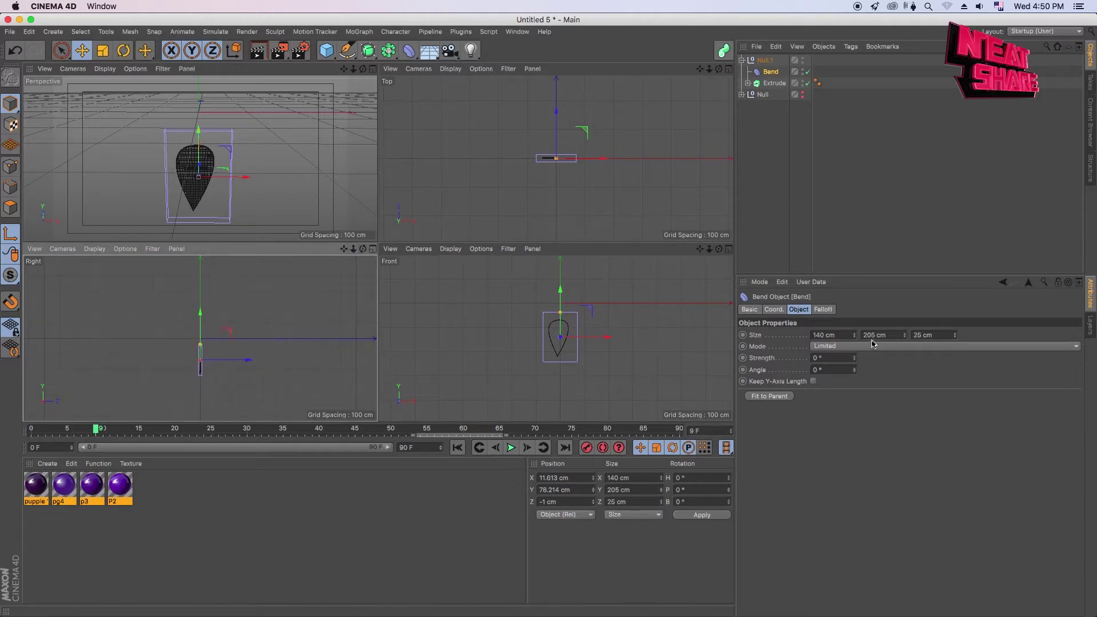
left_click_drag(860, 337, 605, 342)
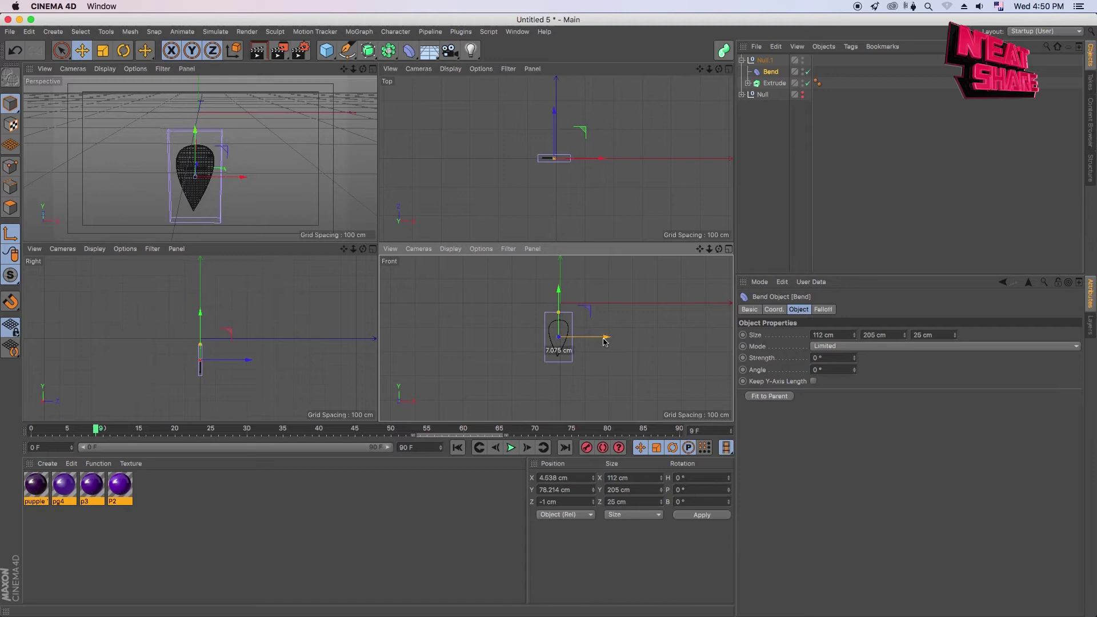
left_click_drag(856, 338, 608, 338)
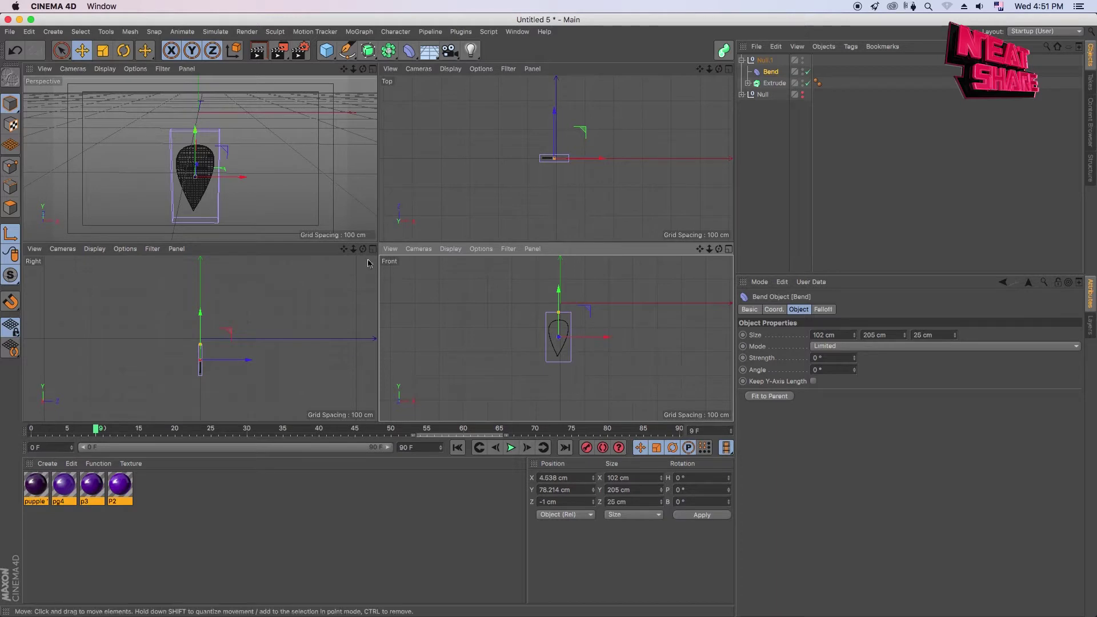
In a single Perspective view, test the Bend strength, then reset it to 0°.
left_click(373, 69)
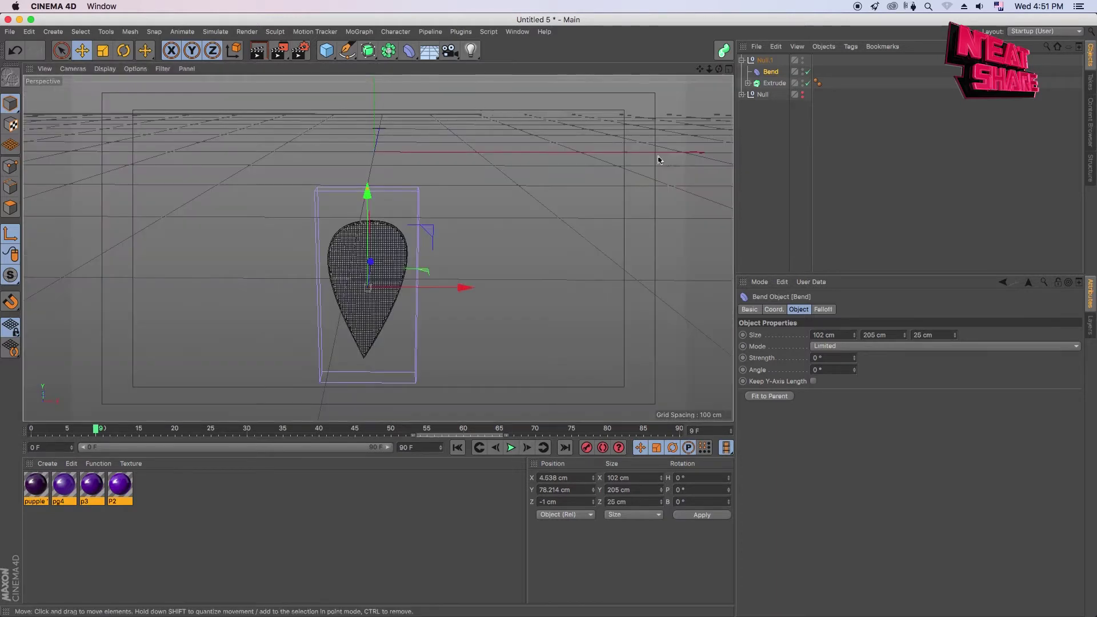
left_click(816, 169)
mouse_move(719, 69)
left_mouse_down()
mouse_move(821, 90)
mouse_move(698, 80)
left_mouse_up()
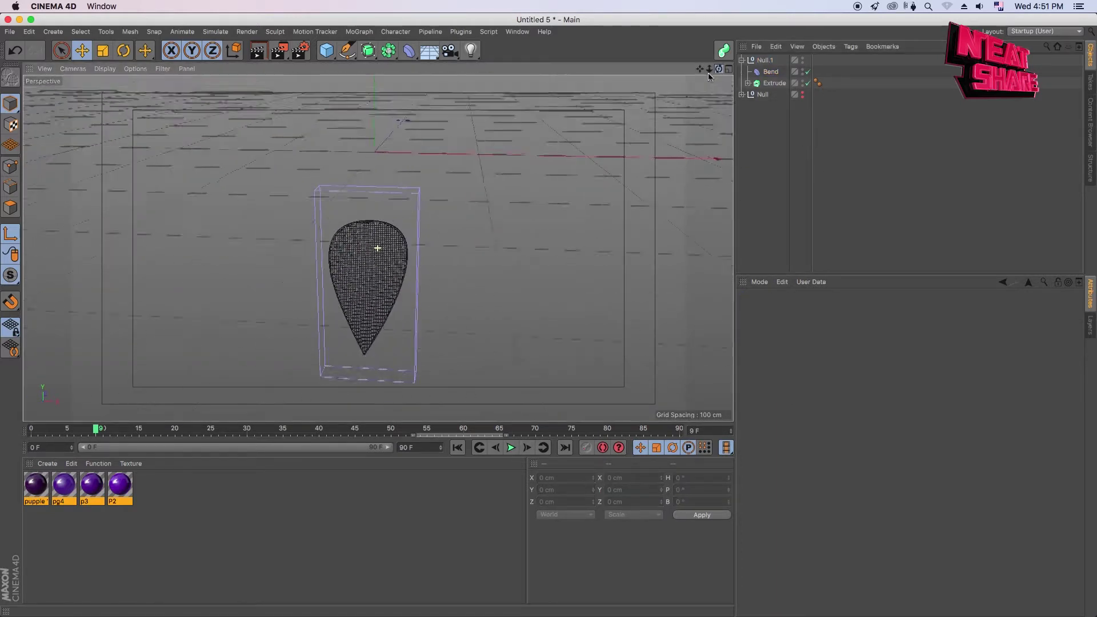
left_click(770, 72)
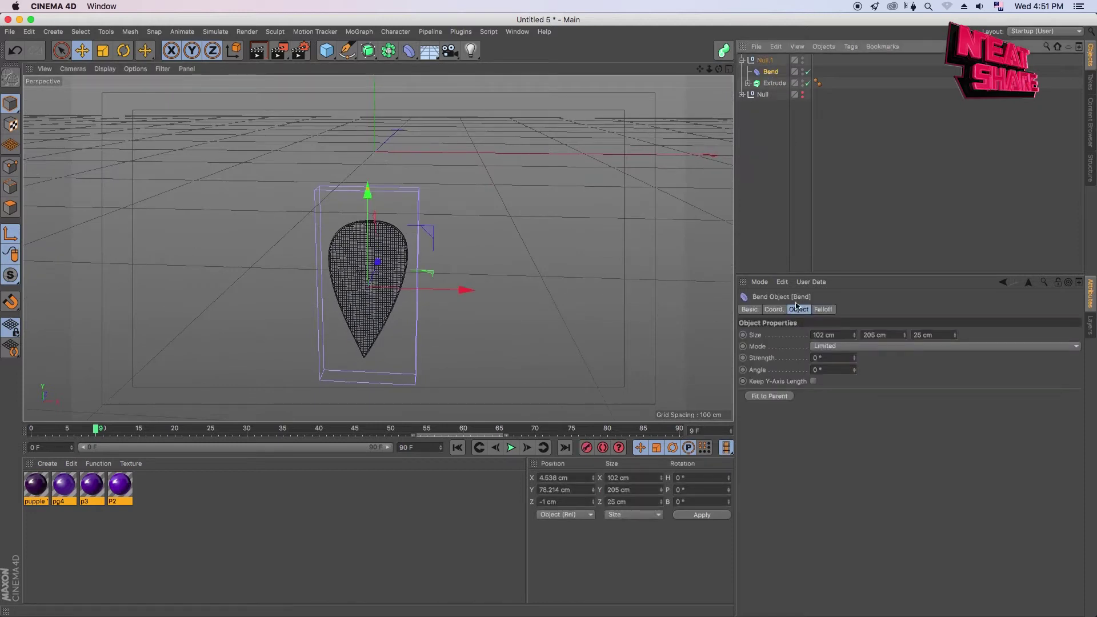
left_click(774, 310)
left_click(804, 311)
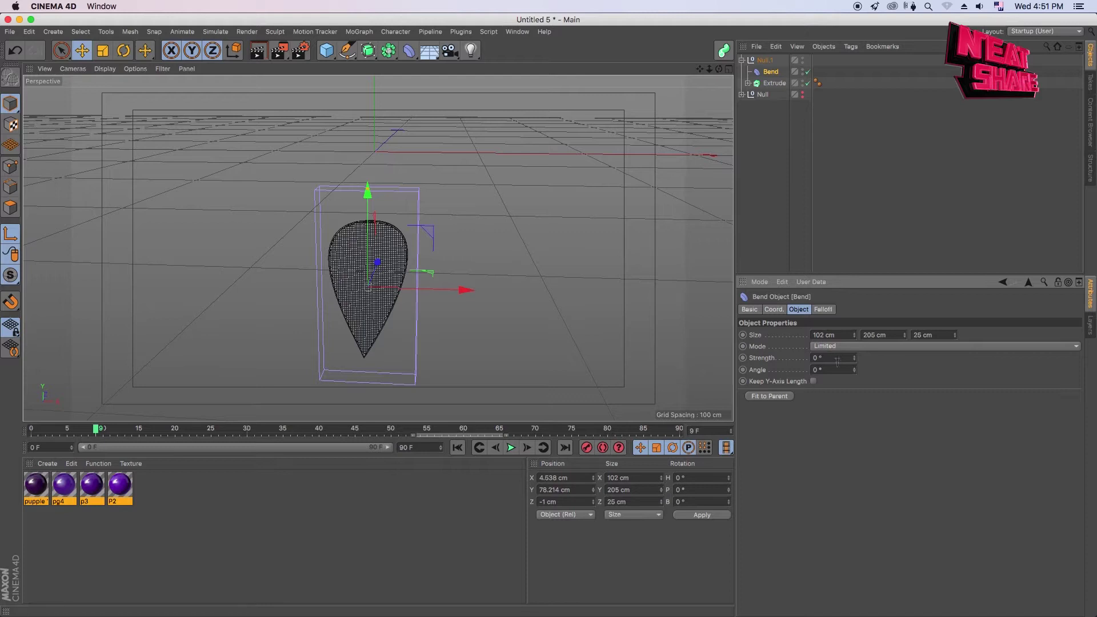
mouse_move(855, 363)
left_mouse_down()
mouse_move(893, 410)
mouse_move(825, 358)
left_mouse_up()
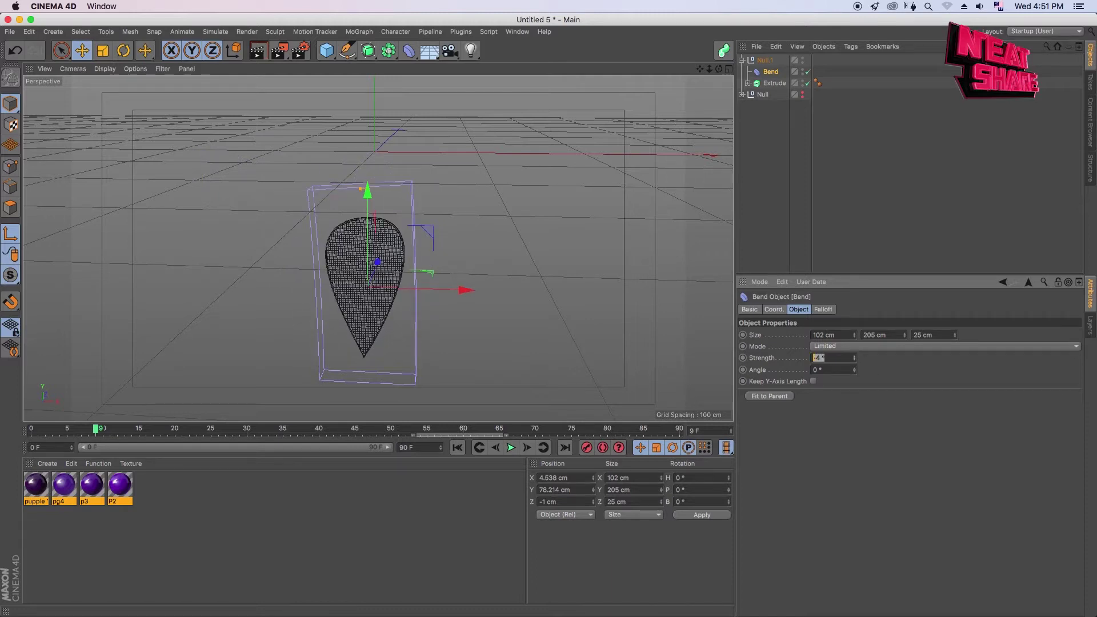
key("Return")
left_click(798, 139)
left_click(771, 72)
left_click(774, 309)
type("-90")
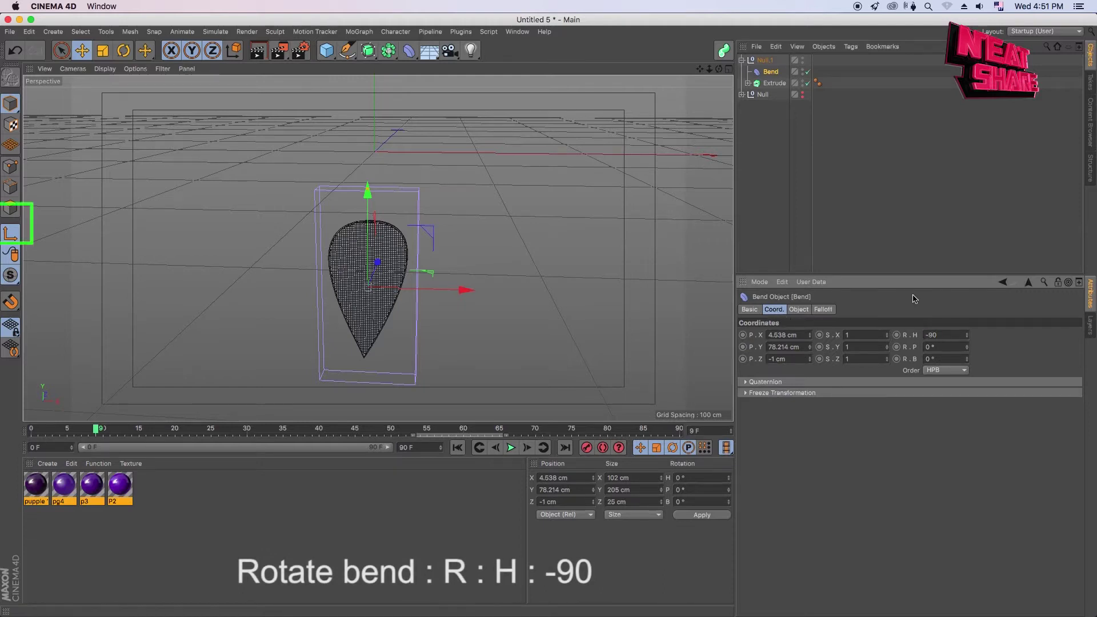
Rotate the Bend to −90° heading and shrink it to 17 × 174 × 122 cm.
key("Return")
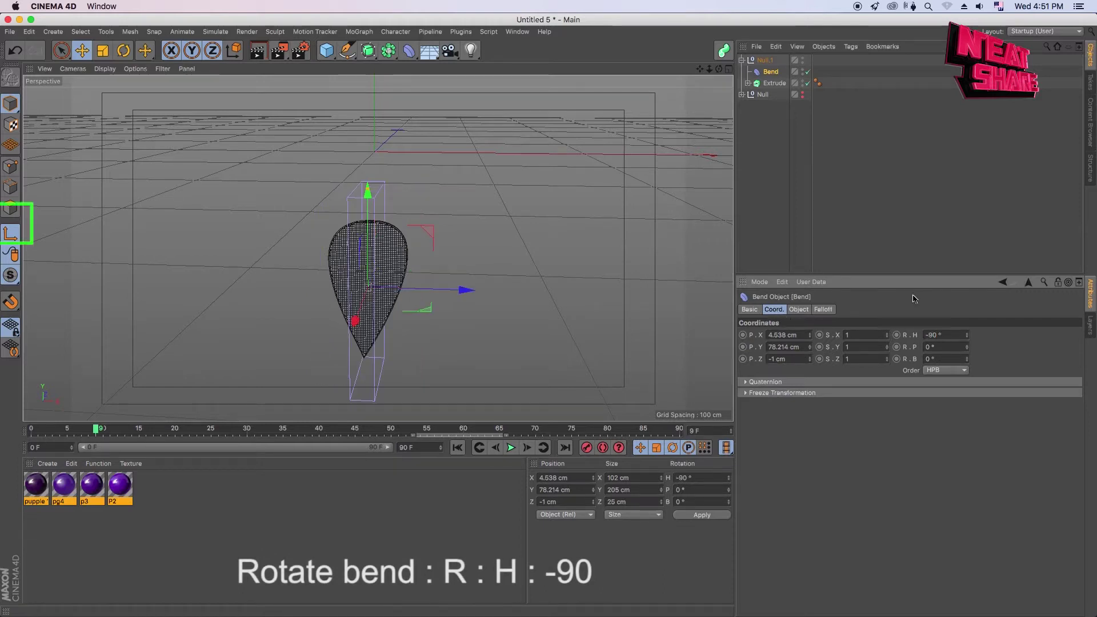
left_click(799, 309)
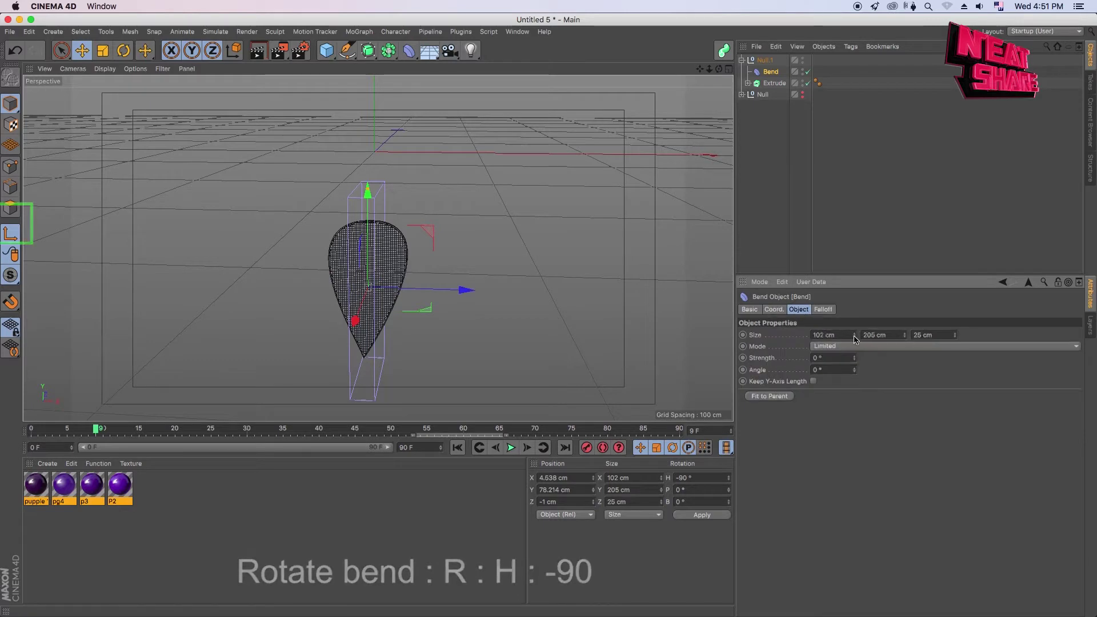
mouse_move(855, 335)
left_mouse_down()
mouse_move(862, 360)
mouse_move(910, 348)
mouse_move(925, 283)
left_mouse_up()
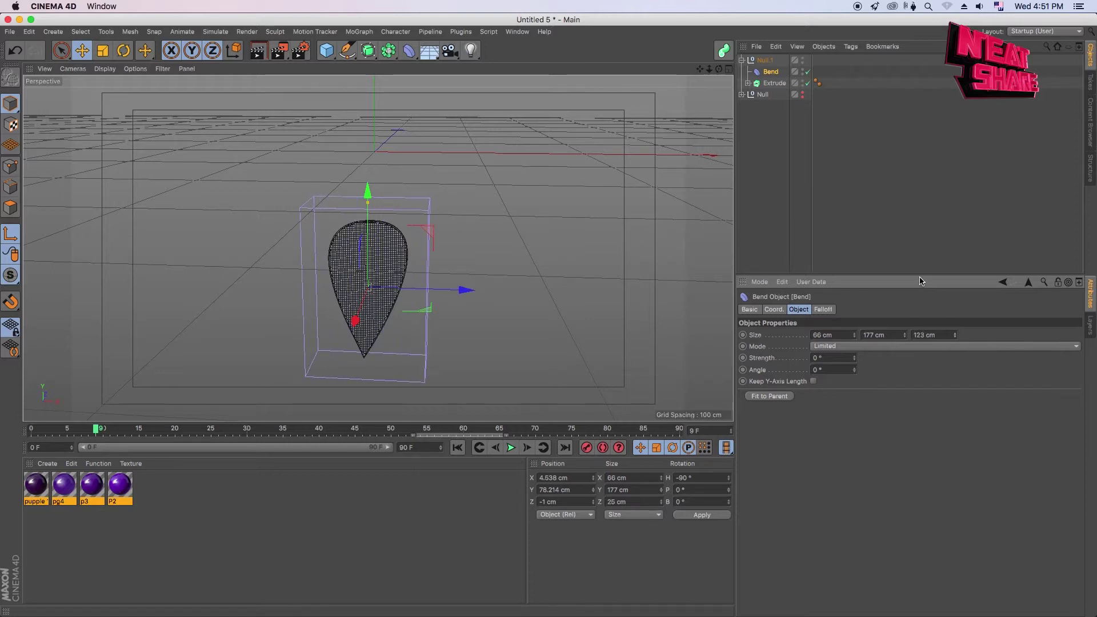
left_click(728, 68)
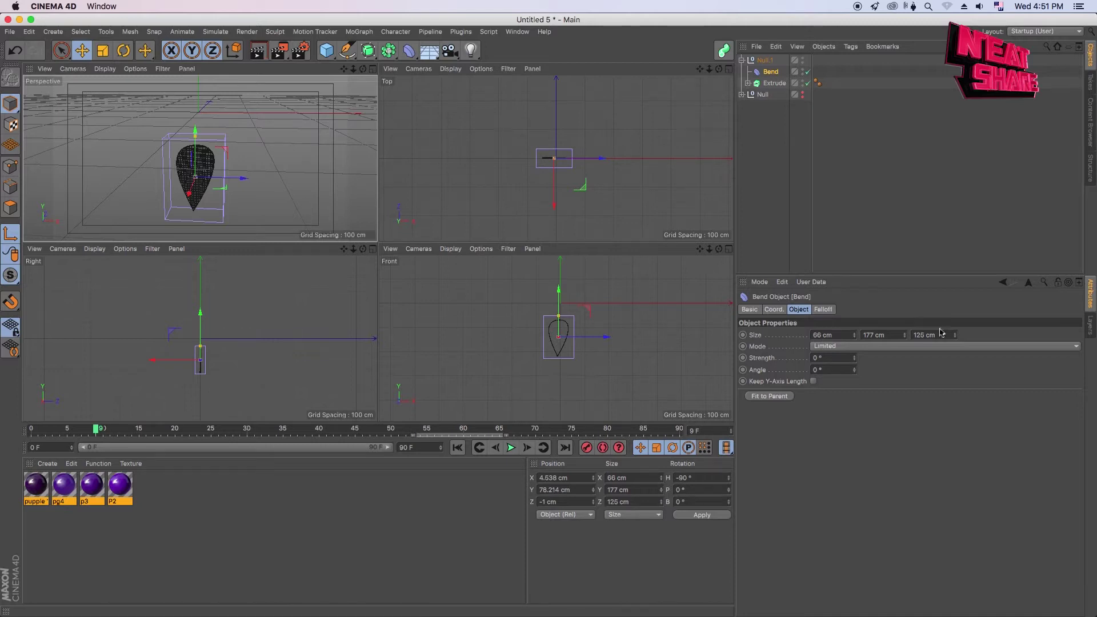
mouse_move(903, 335)
left_mouse_down()
mouse_move(906, 345)
mouse_move(960, 344)
left_mouse_up()
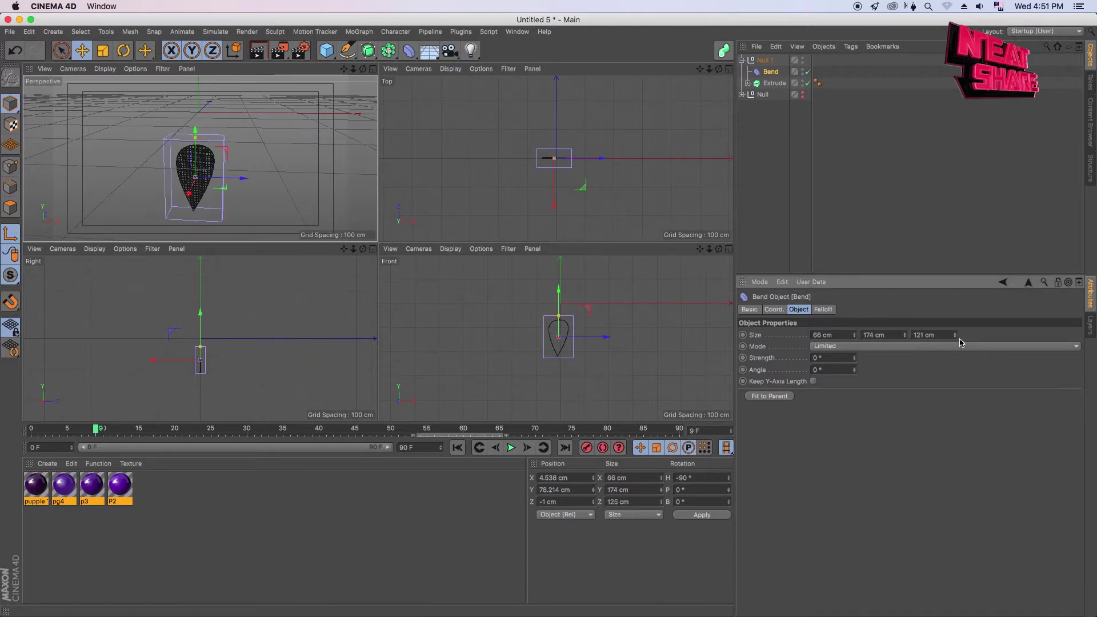
left_click_drag(856, 337, 874, 369)
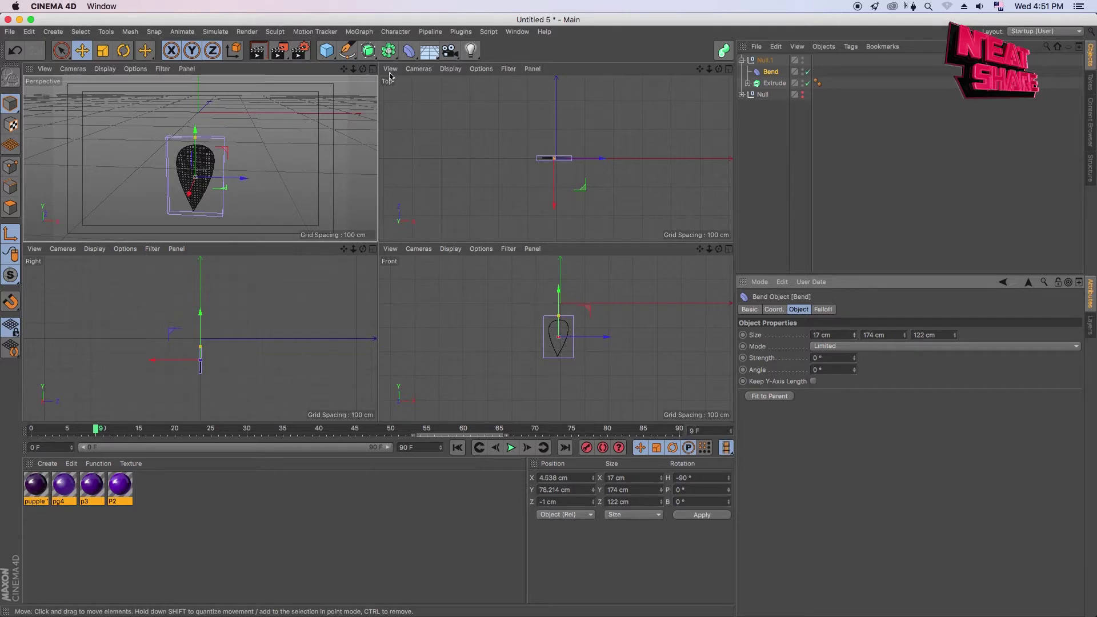
Set the Bend strength to 120° in Perspective view and check its rotation values.
left_click(373, 69)
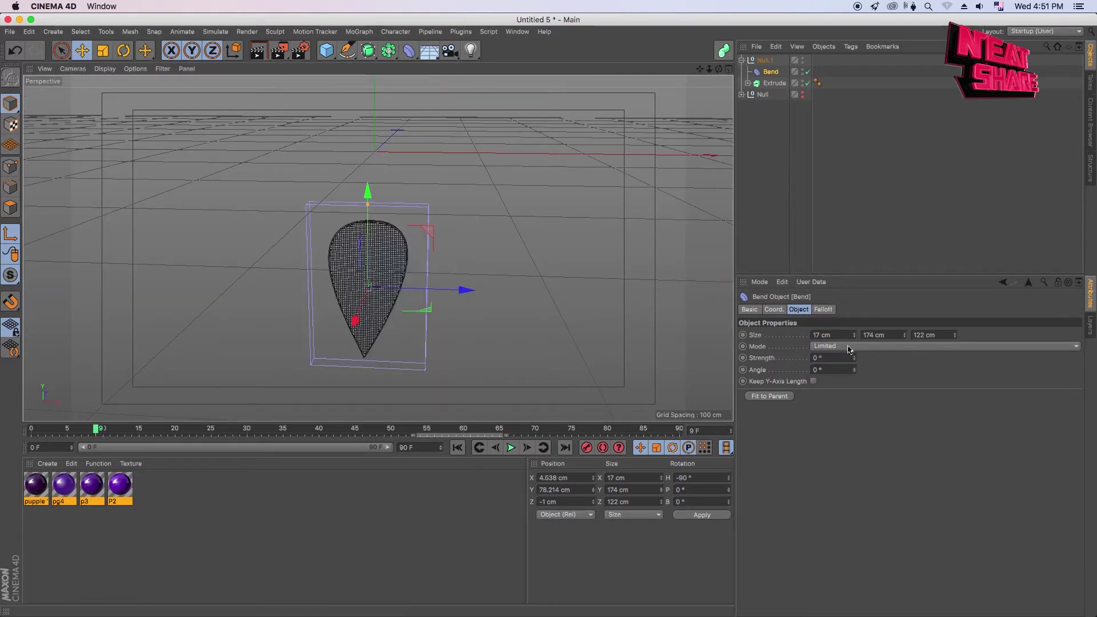
mouse_move(855, 358)
left_mouse_down()
mouse_move(873, 395)
mouse_move(854, 358)
left_mouse_up()
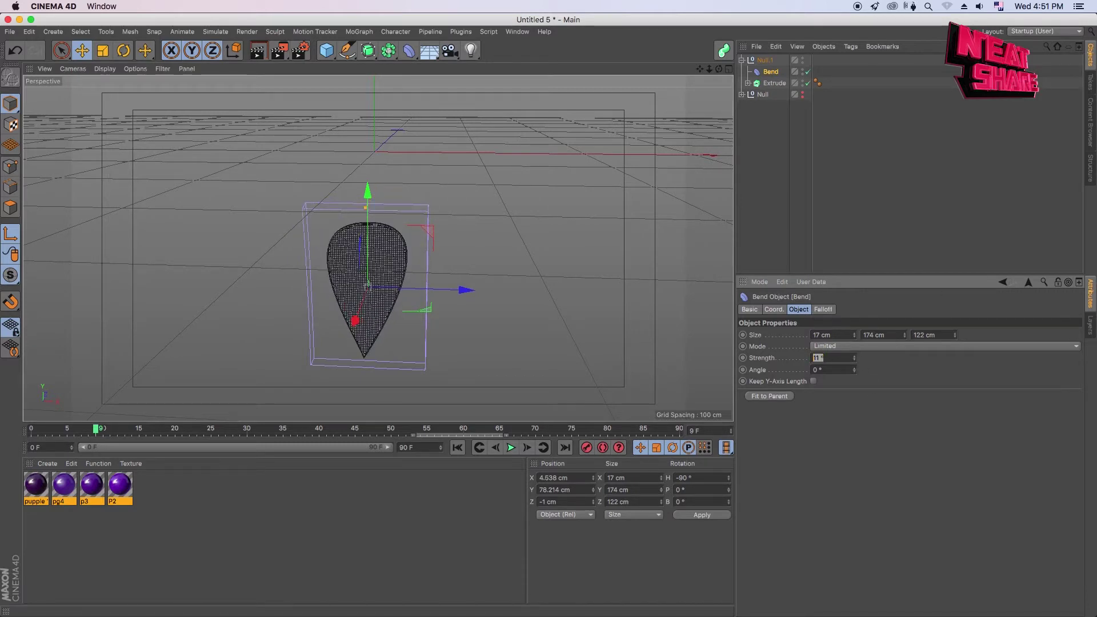
type("120")
key("Return")
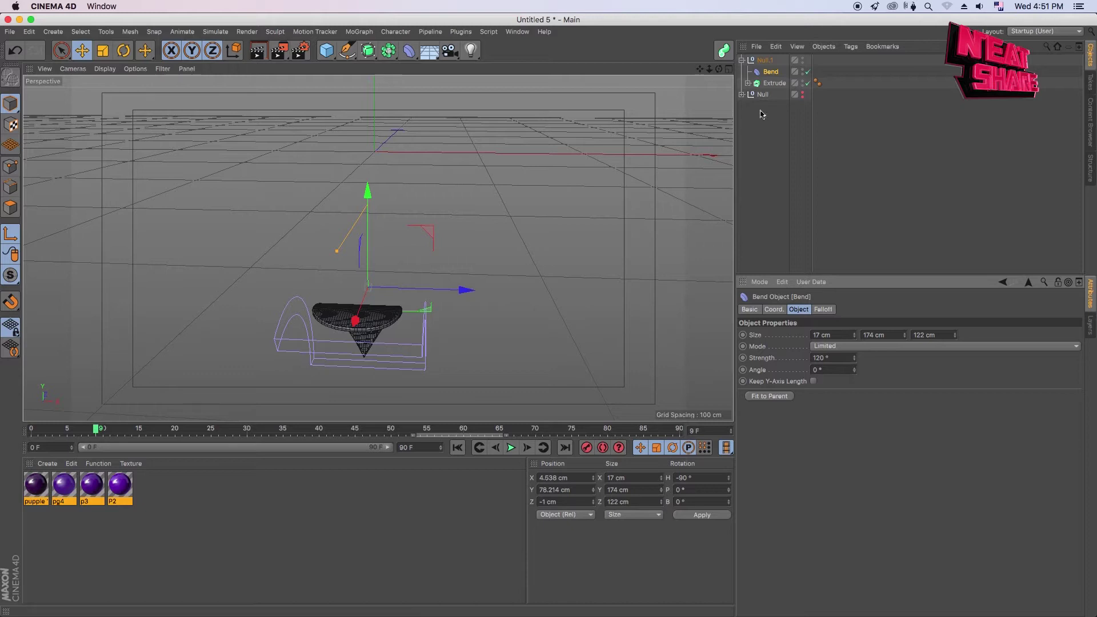
left_click_drag(709, 73, 732, 62)
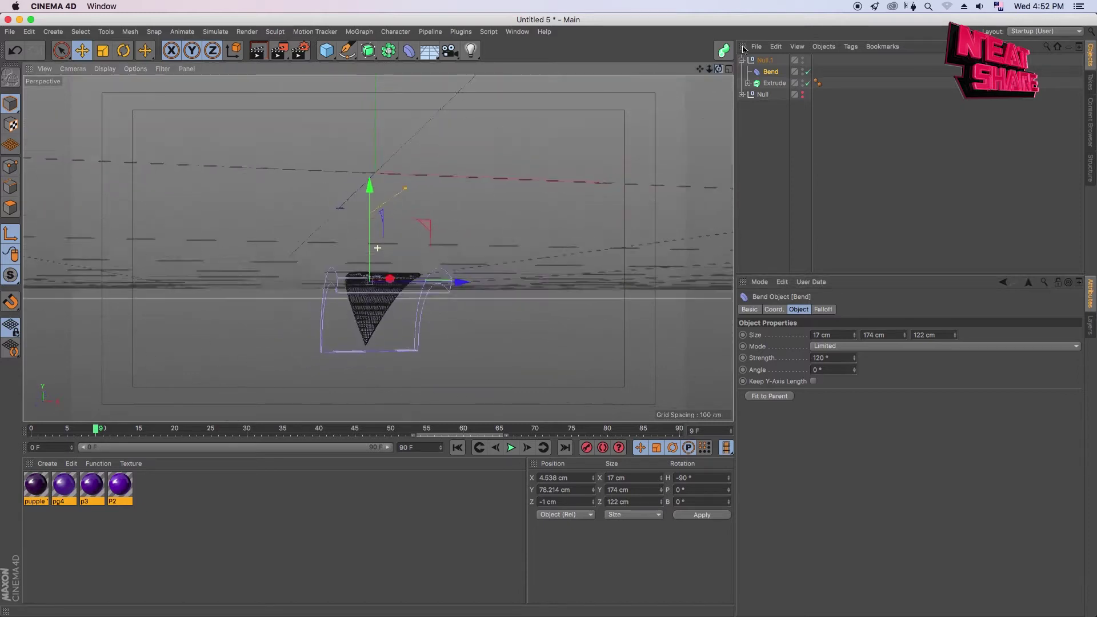
left_click(774, 309)
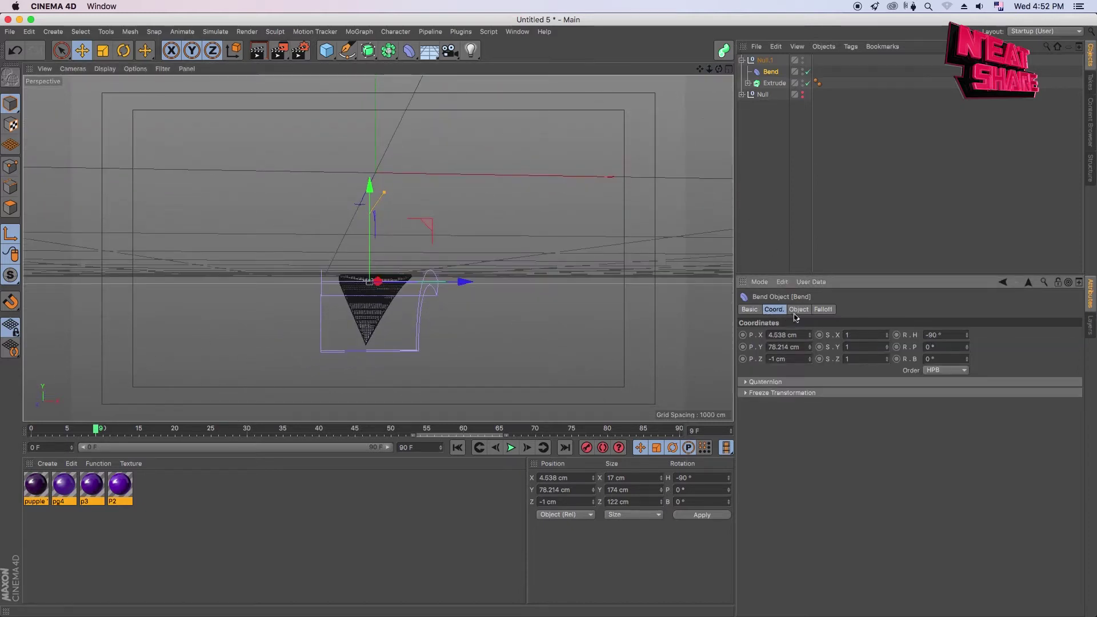
left_click(798, 310)
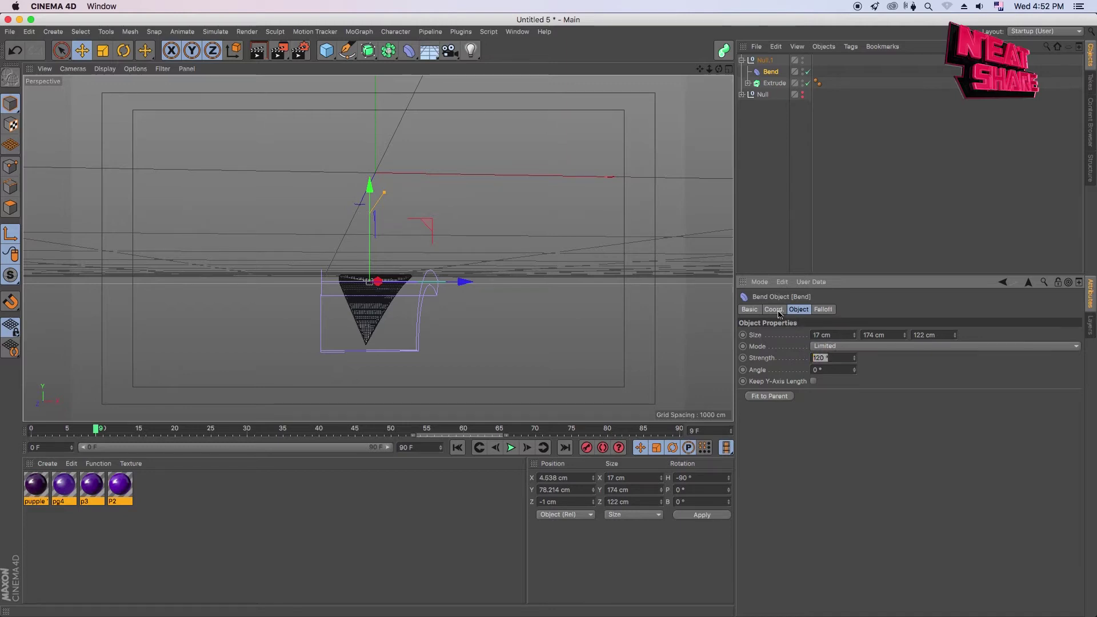
left_click(776, 309)
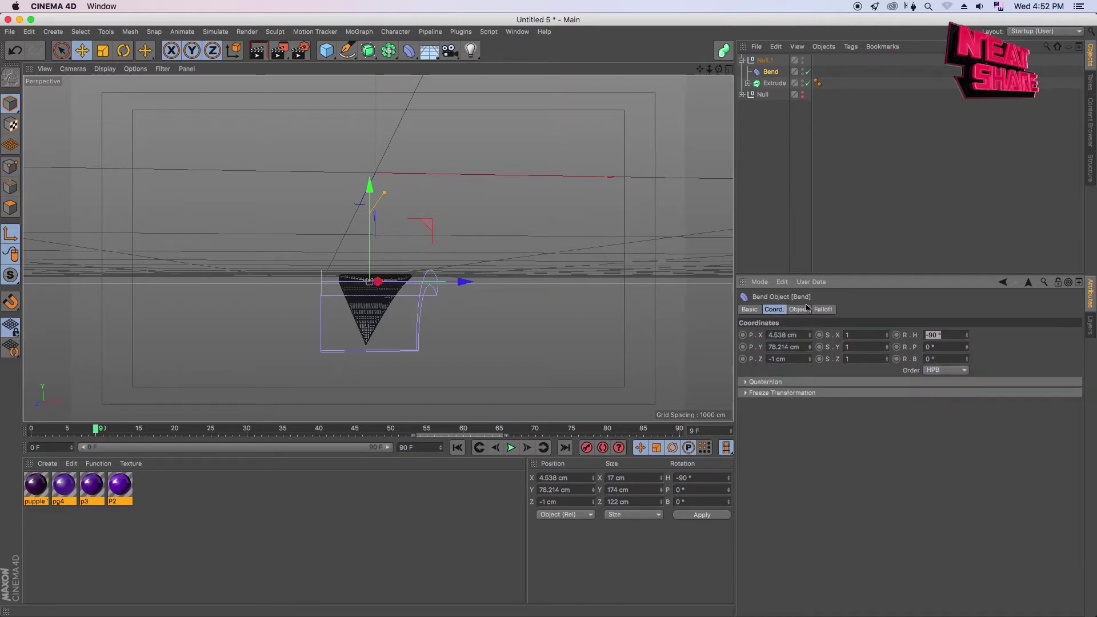
left_click(807, 309)
key("Tab")
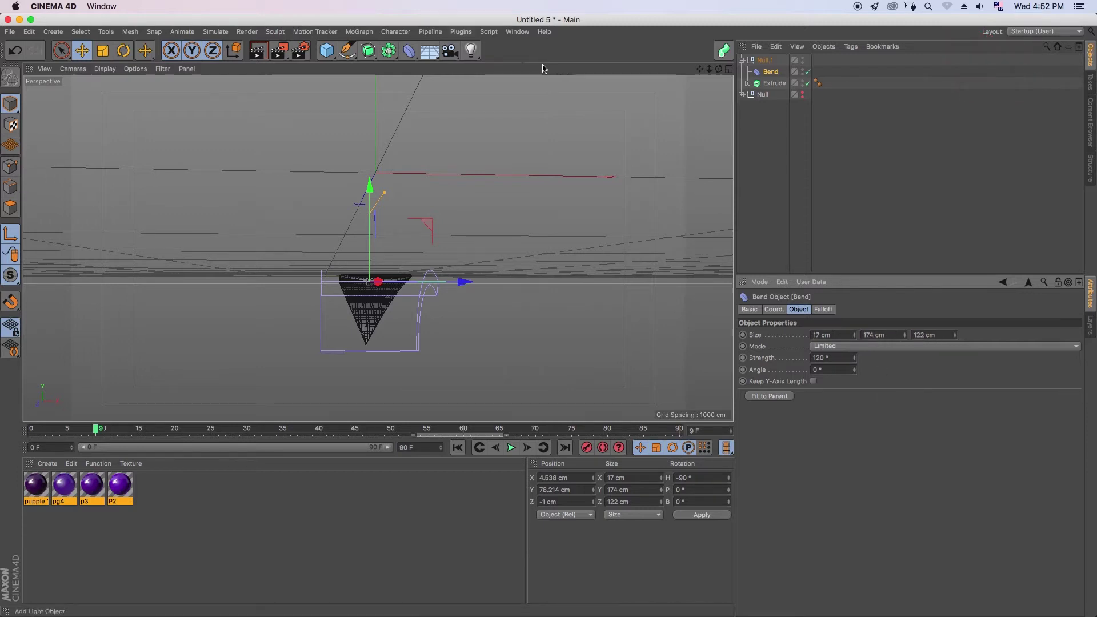
left_click_drag(719, 69, 714, 81)
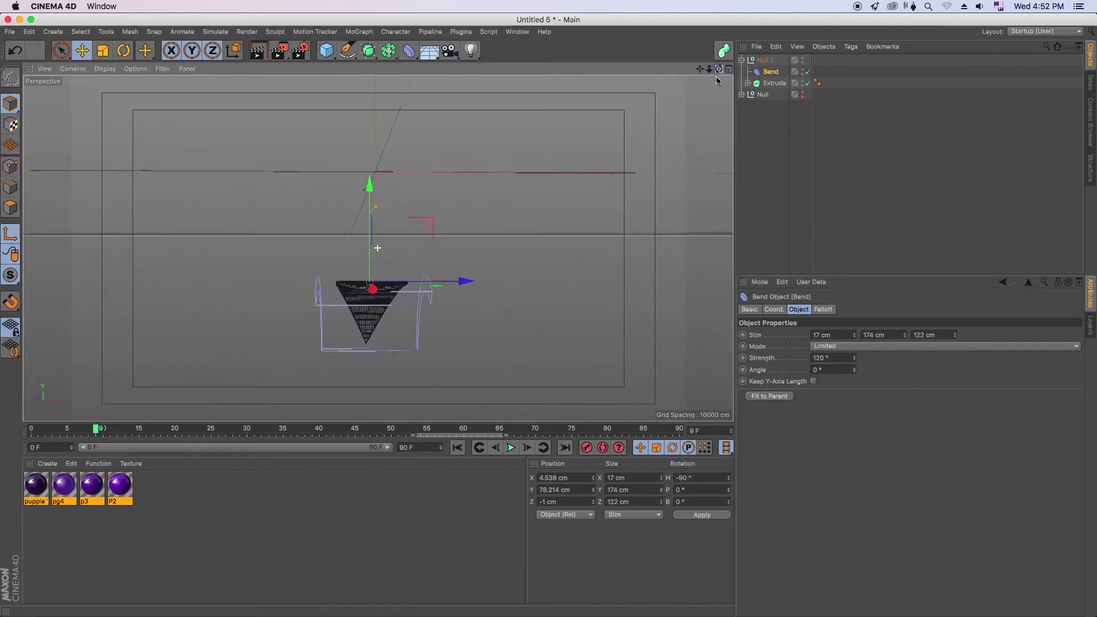
Put Null.1 inside a new MoGraph Cloner and set the clones' Y offset to 0 cm.
left_click(798, 126)
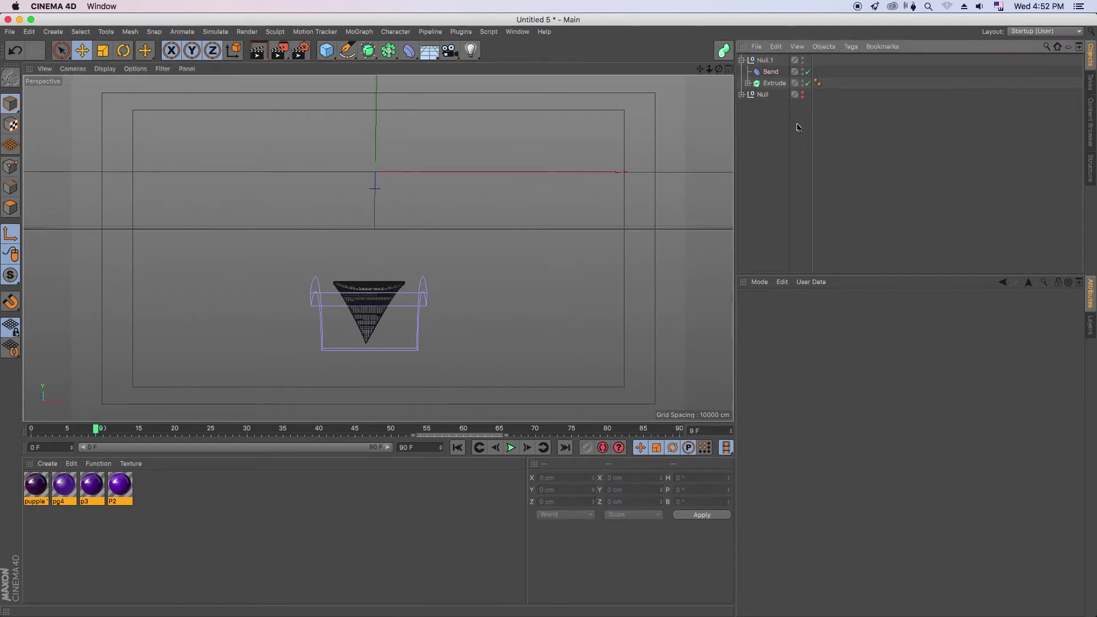
left_click(766, 65)
left_click(763, 93)
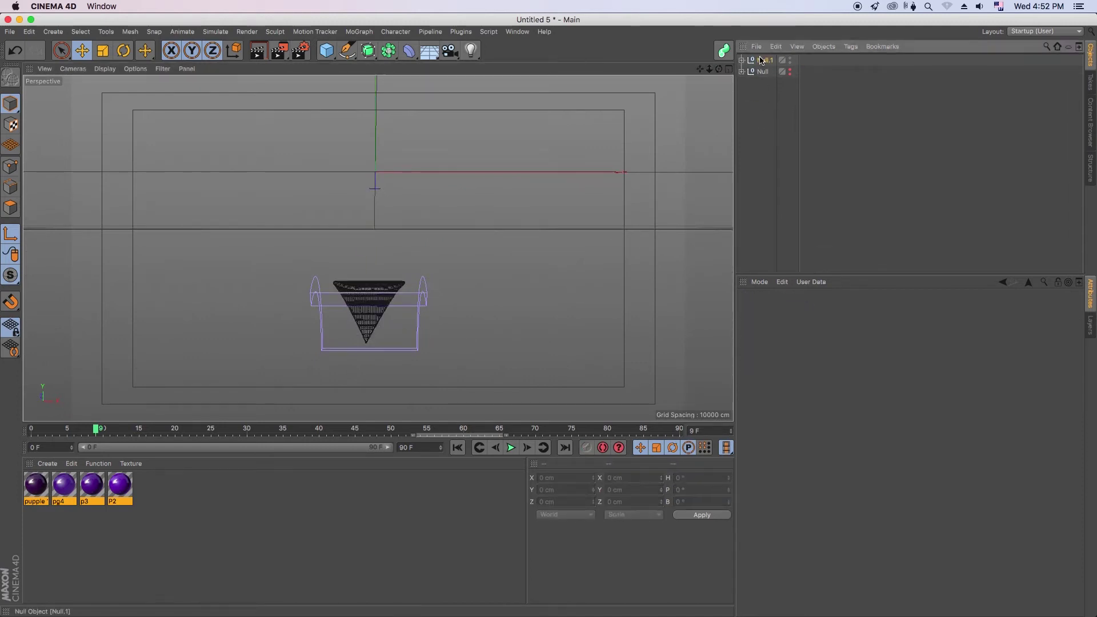
left_click(760, 61)
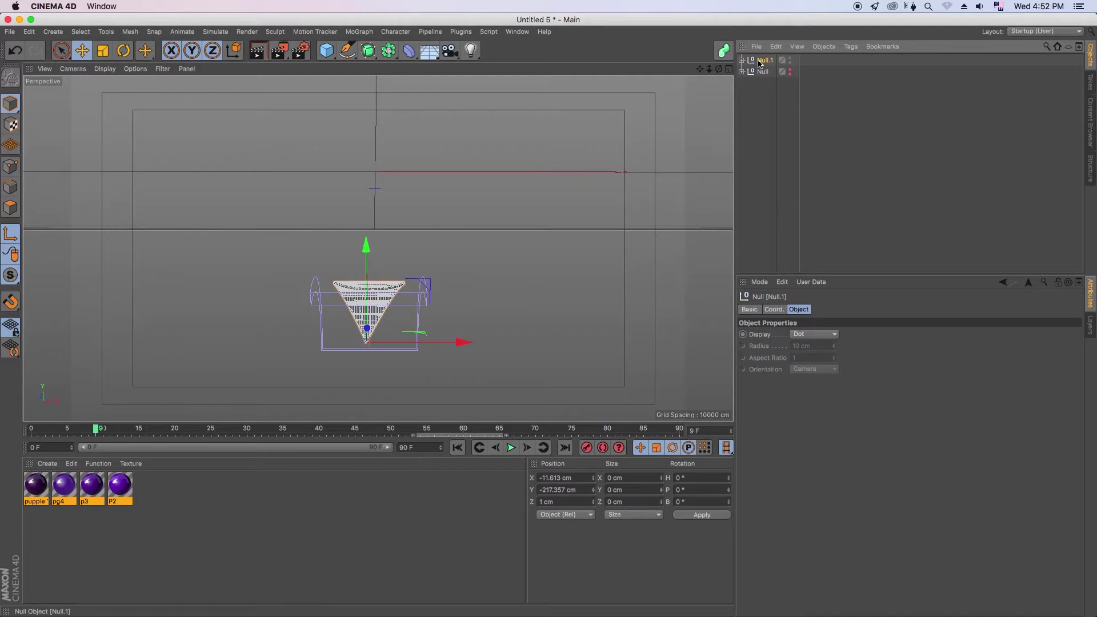
left_click(355, 32)
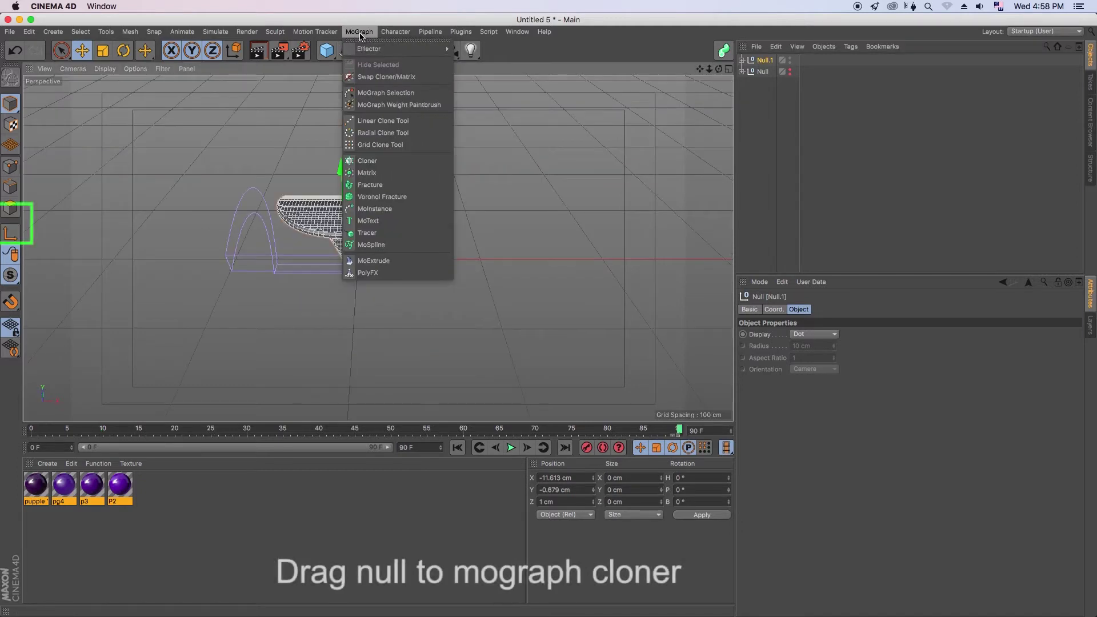
left_click(367, 160)
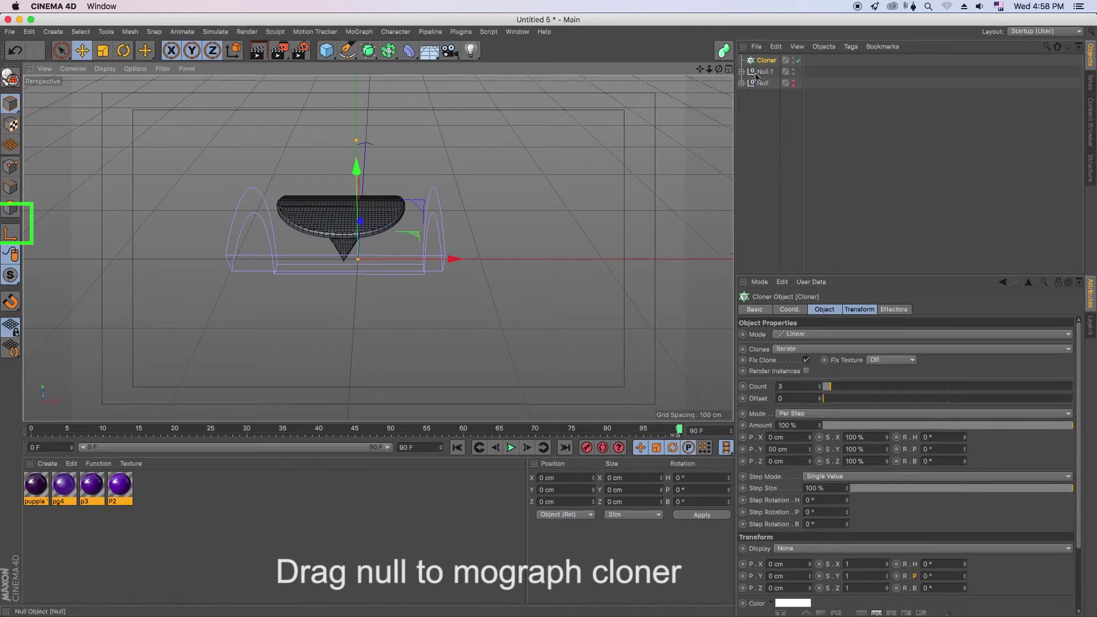
mouse_move(756, 76)
left_mouse_down()
mouse_move(762, 63)
mouse_move(721, 71)
mouse_move(838, 64)
left_mouse_up()
left_click(772, 63)
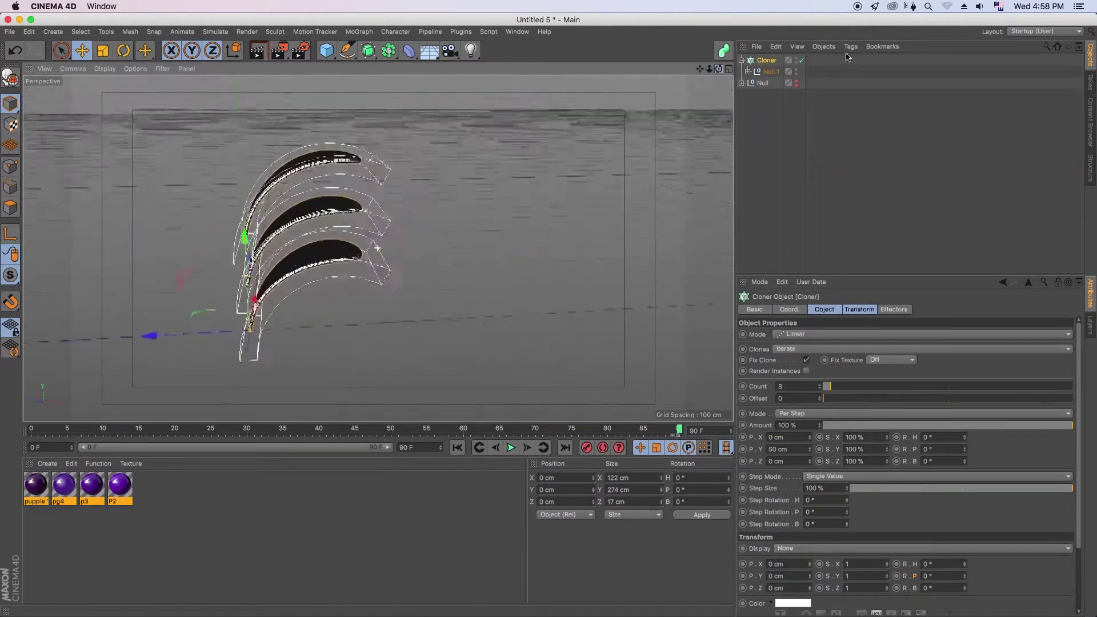
double_click(789, 449)
Set the Cloner to 7 clones fanned out by a 25° step pitch rotation.
type("0")
key("Return")
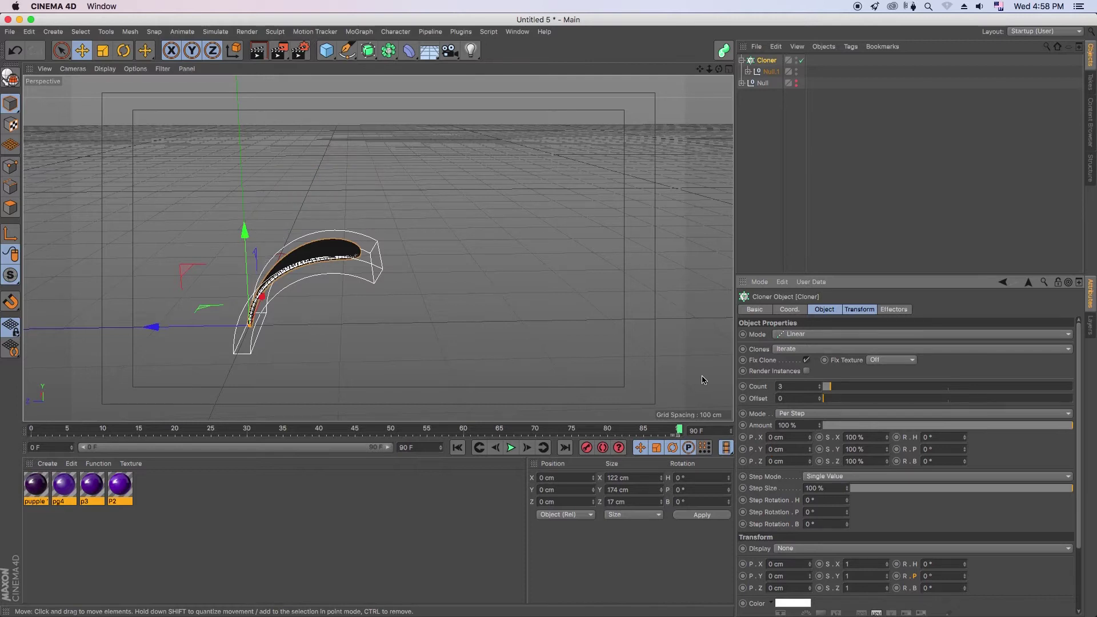
type("7")
key("Return")
left_click_drag(965, 455, 960, 437)
mouse_move(718, 74)
left_mouse_down()
mouse_move(694, 114)
mouse_move(699, 80)
left_mouse_up()
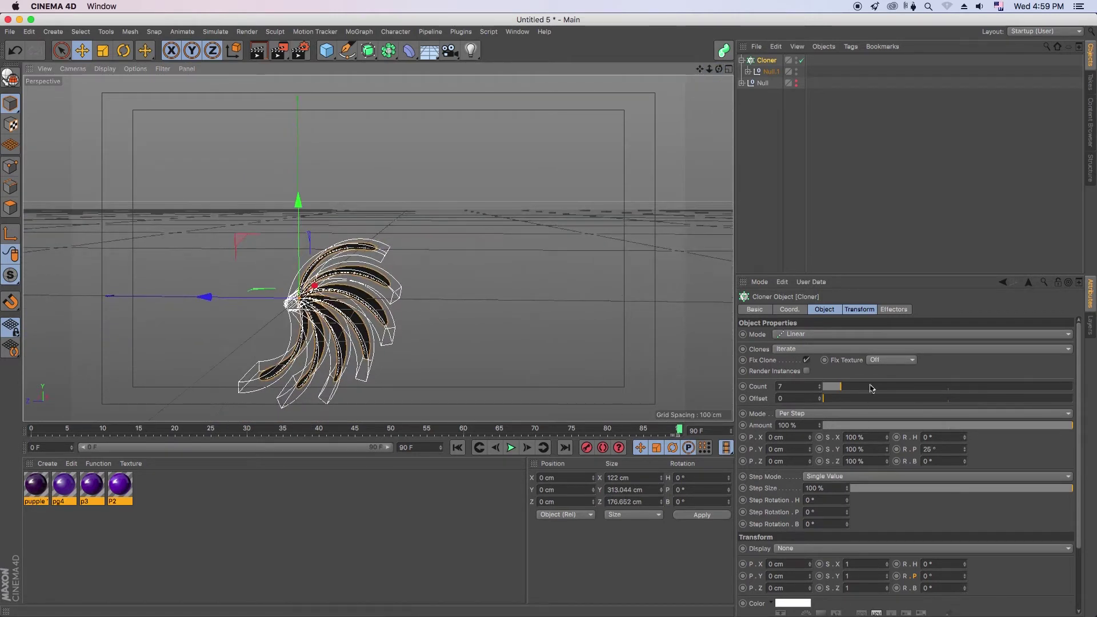
Tilt all clones to an overall pitch of about -112° on the Transform tab.
left_click(892, 310)
left_click(859, 310)
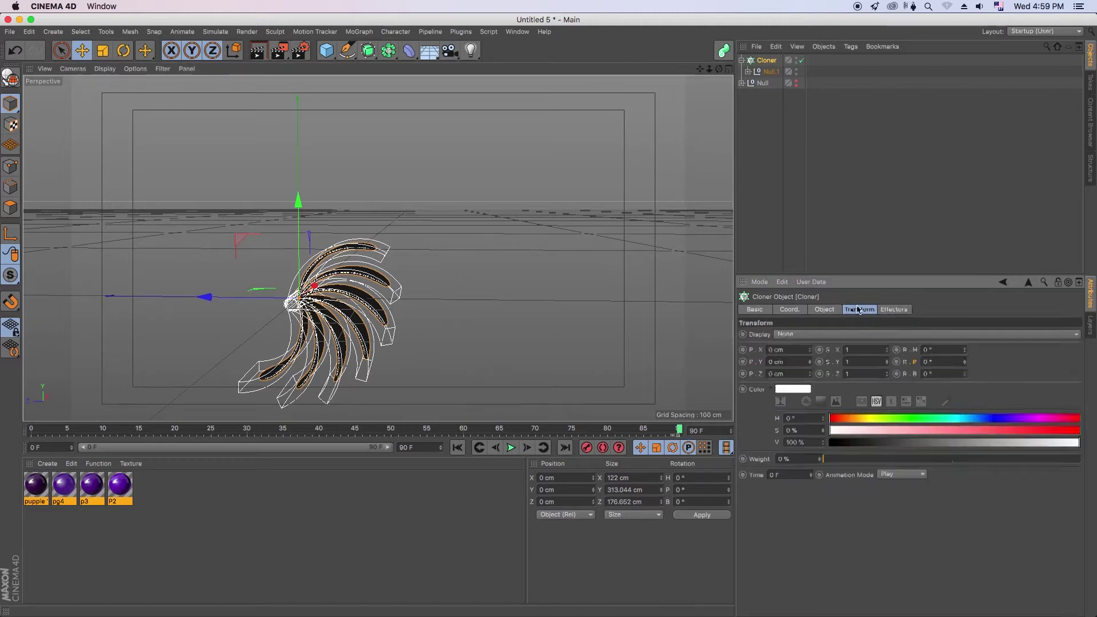
mouse_move(965, 366)
left_mouse_down()
mouse_move(928, 336)
mouse_move(926, 318)
left_mouse_up()
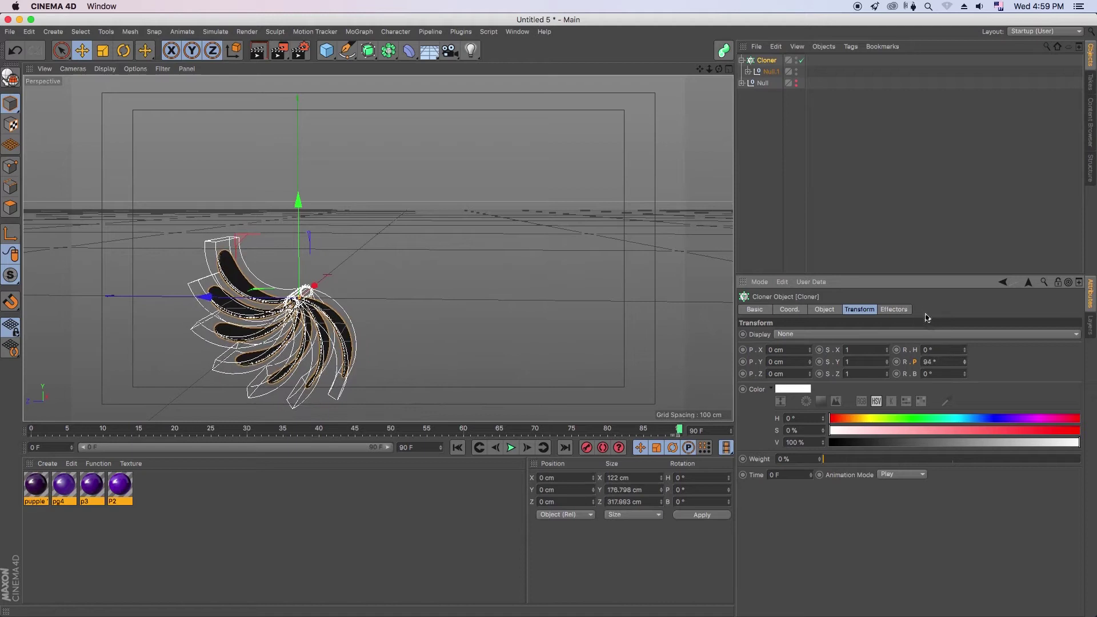
mouse_move(966, 367)
left_mouse_down()
mouse_move(990, 401)
mouse_move(1004, 473)
mouse_move(1024, 485)
left_mouse_up()
Add a 25 mm wide-angle Camera framed close on the fan, then select the Cloner.
left_click(450, 51)
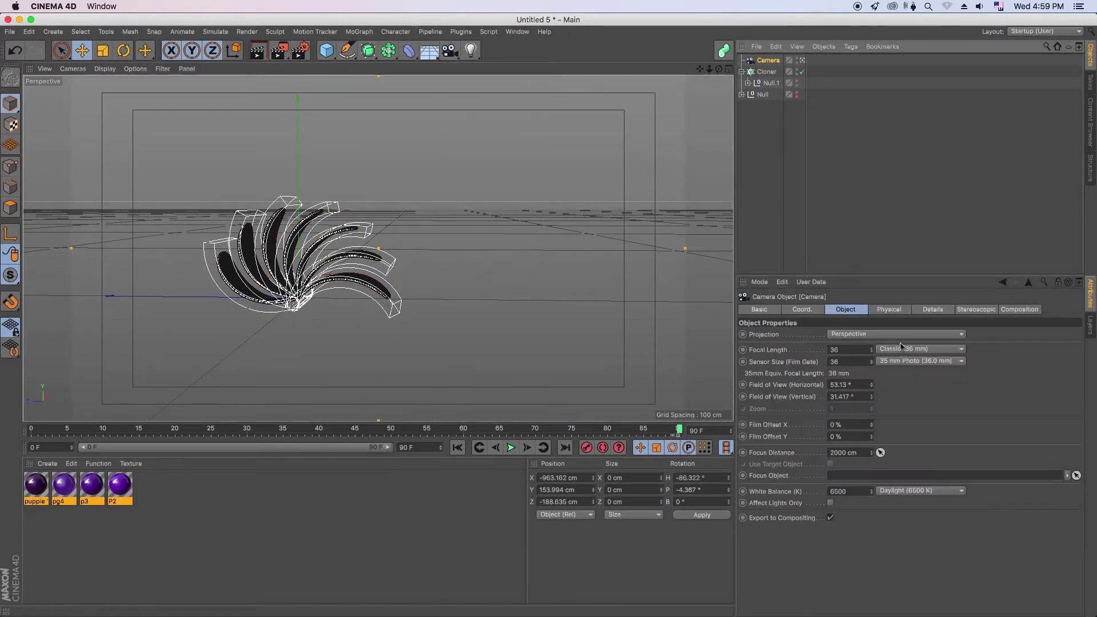
mouse_move(710, 74)
left_mouse_down()
mouse_move(735, 67)
mouse_move(651, 40)
left_mouse_up()
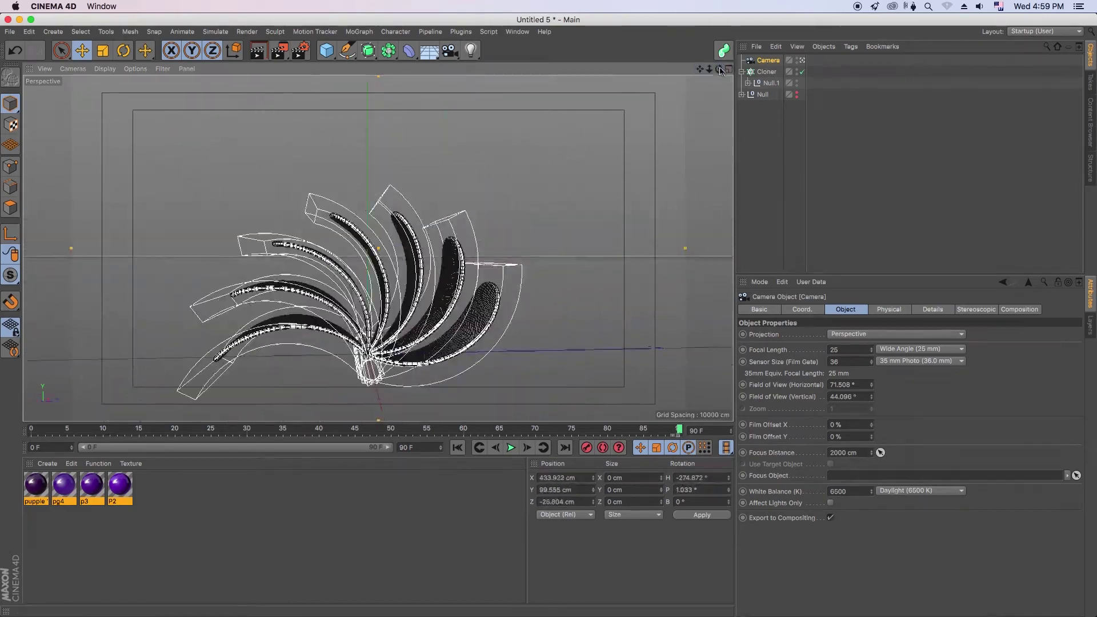
left_click(337, 431)
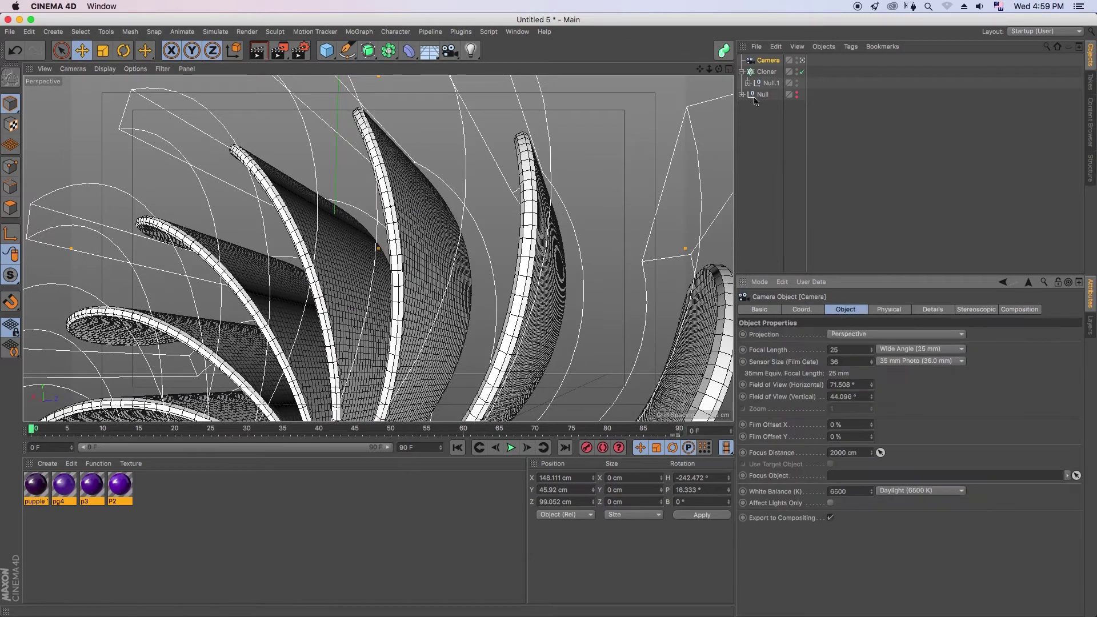
left_click(763, 84)
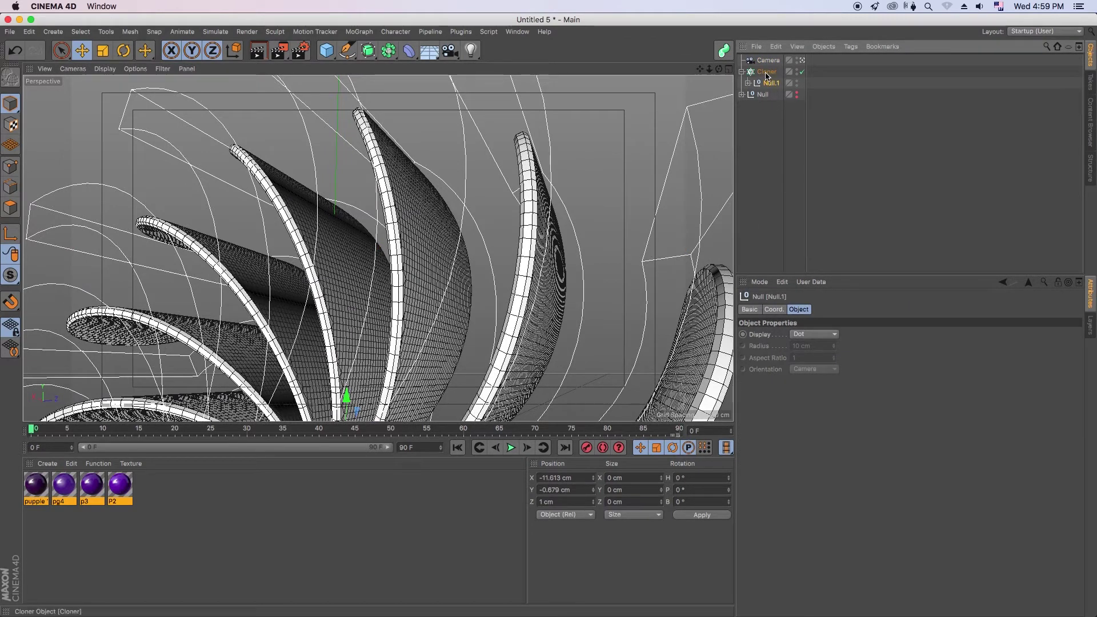
left_click(767, 73)
left_click(825, 312)
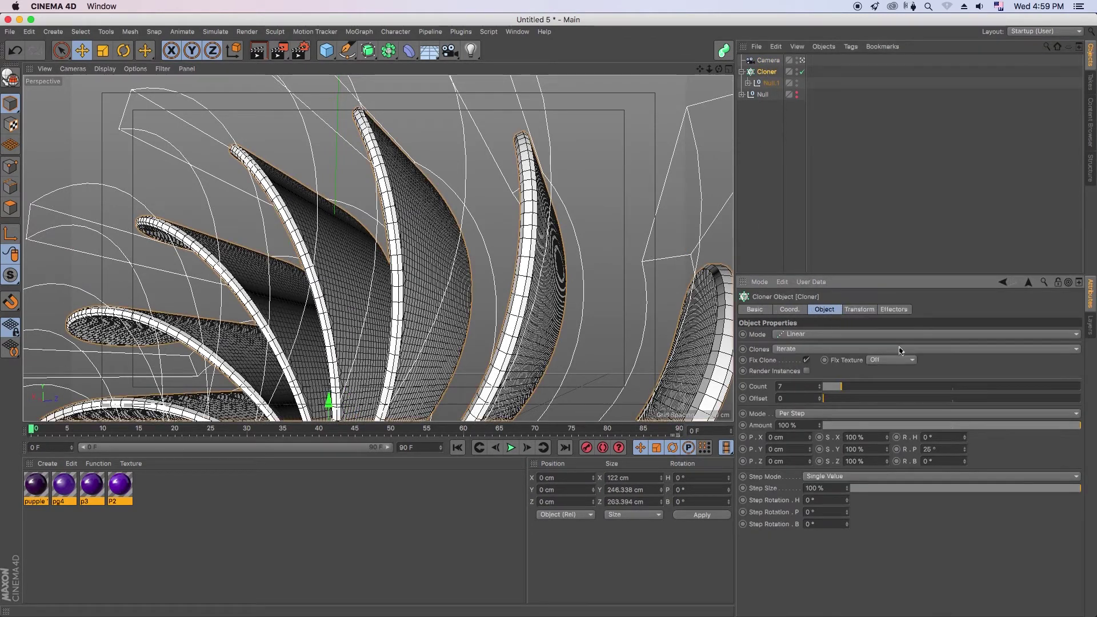
Keyframe the clones' R.P pitch from about -281° at the start, sweeping toward 62° by frame 90.
left_click(867, 311)
mouse_move(965, 362)
left_mouse_down()
mouse_move(1005, 461)
mouse_move(980, 544)
mouse_move(930, 605)
mouse_move(952, 362)
left_mouse_up()
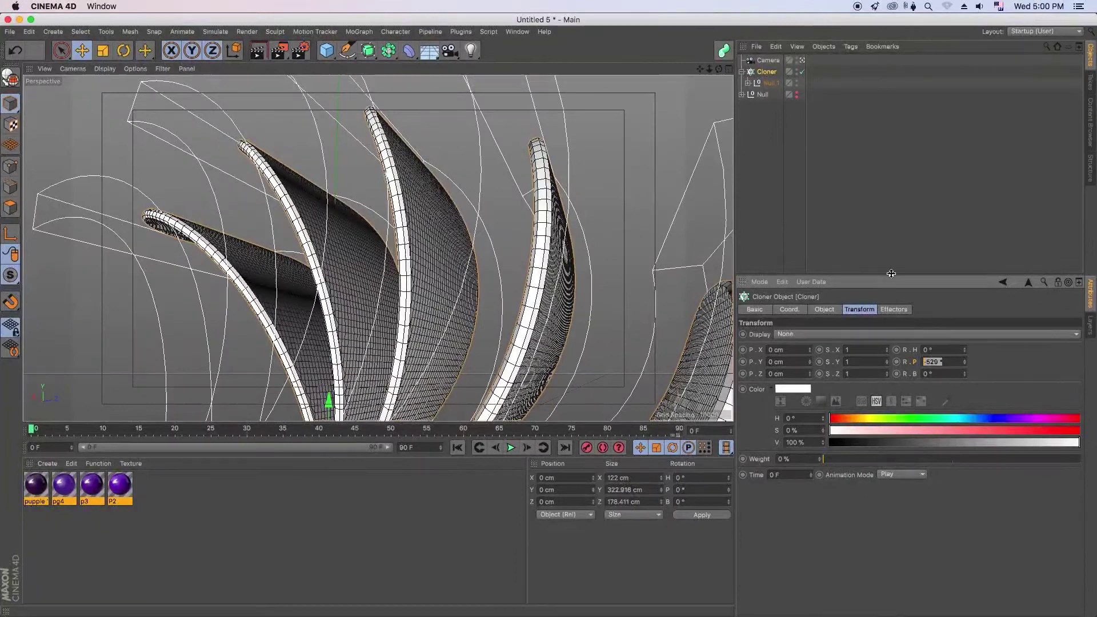
type("0")
key("Return")
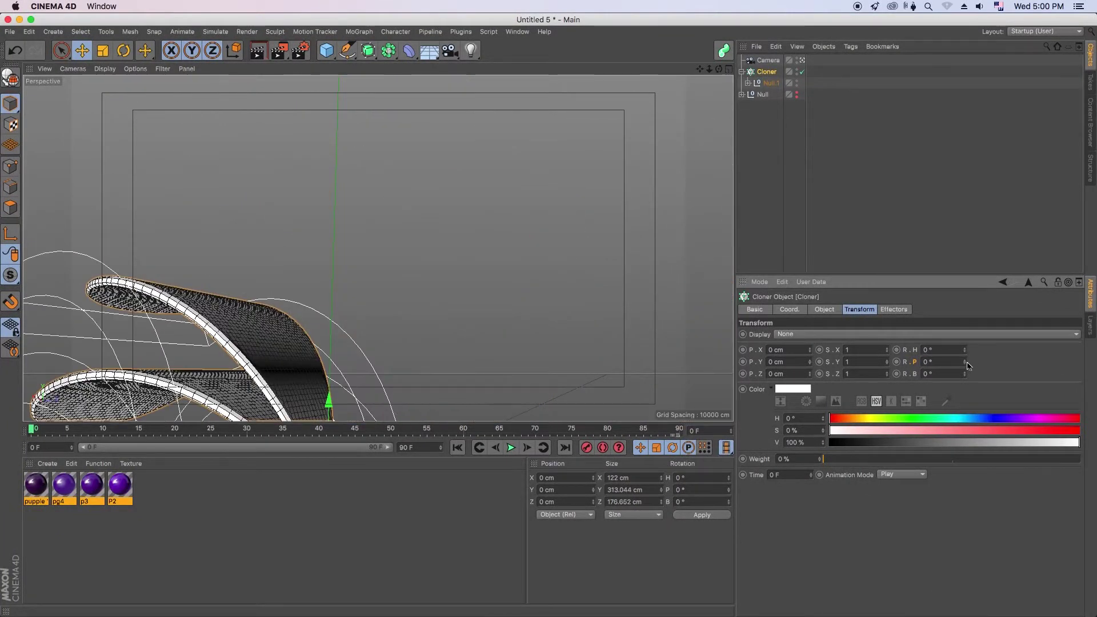
left_click_drag(968, 365, 986, 525)
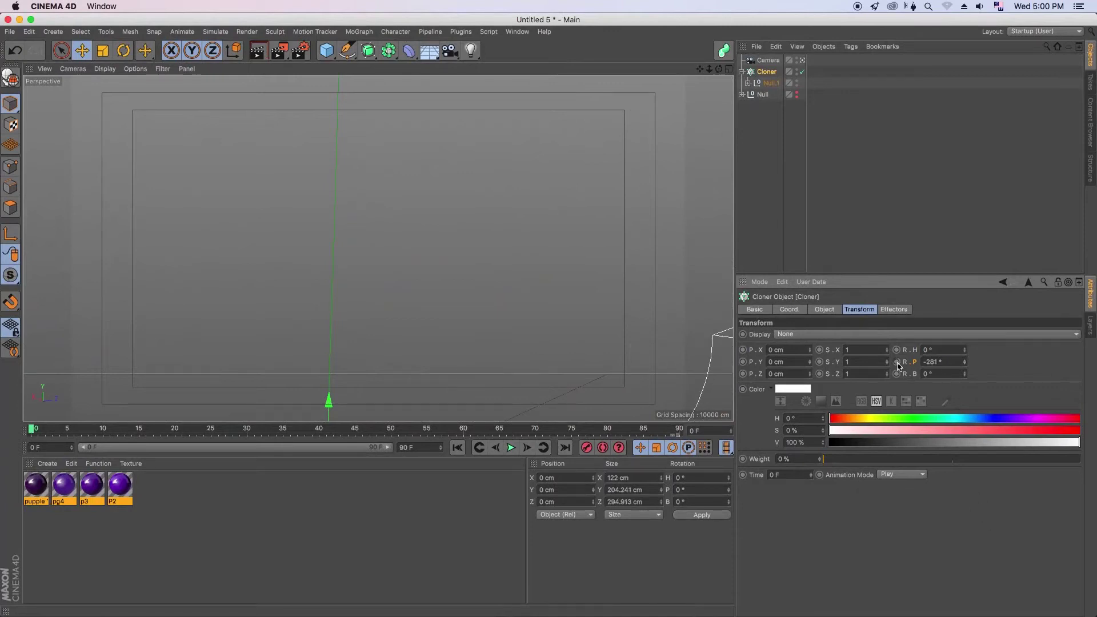
left_click_drag(32, 433, 305, 433)
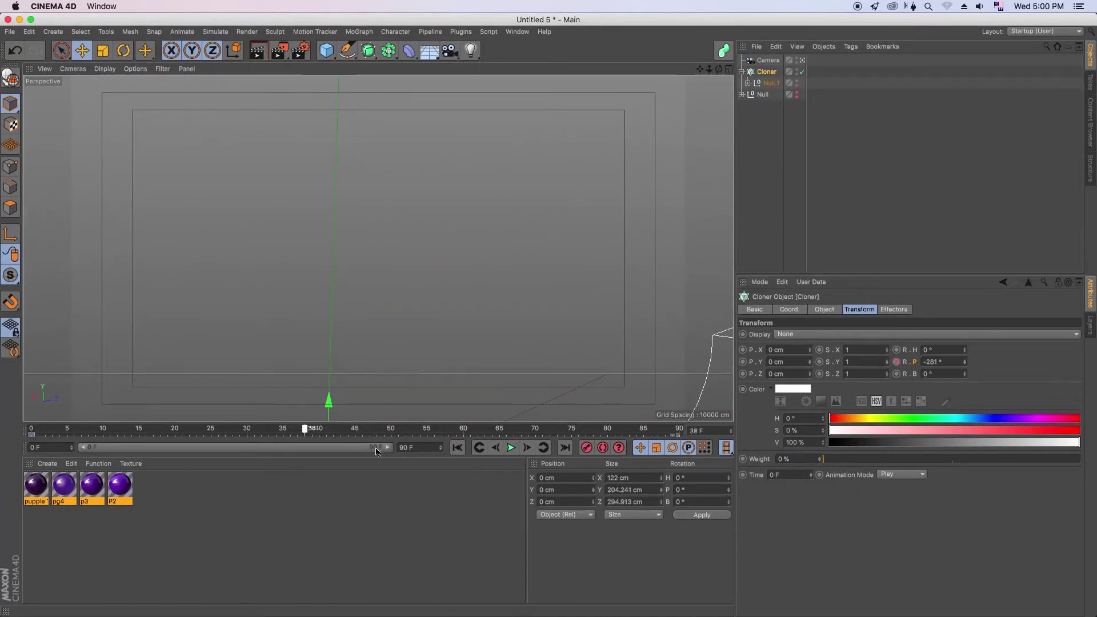
mouse_move(966, 368)
left_mouse_down()
mouse_move(884, 223)
mouse_move(833, 176)
left_mouse_up()
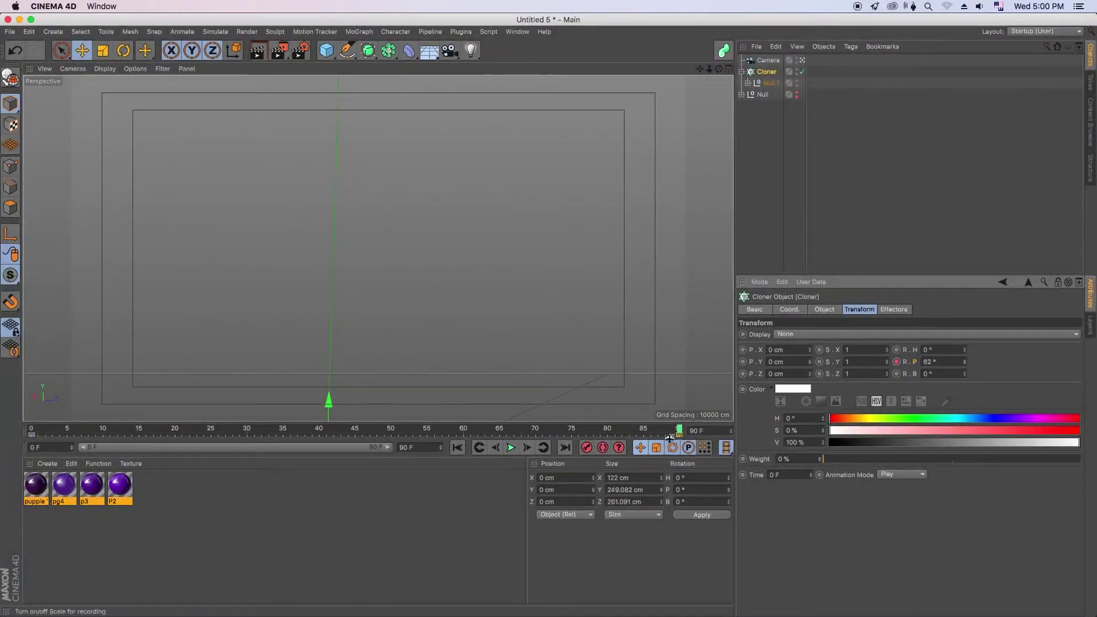
left_click_drag(679, 432, 7, 424)
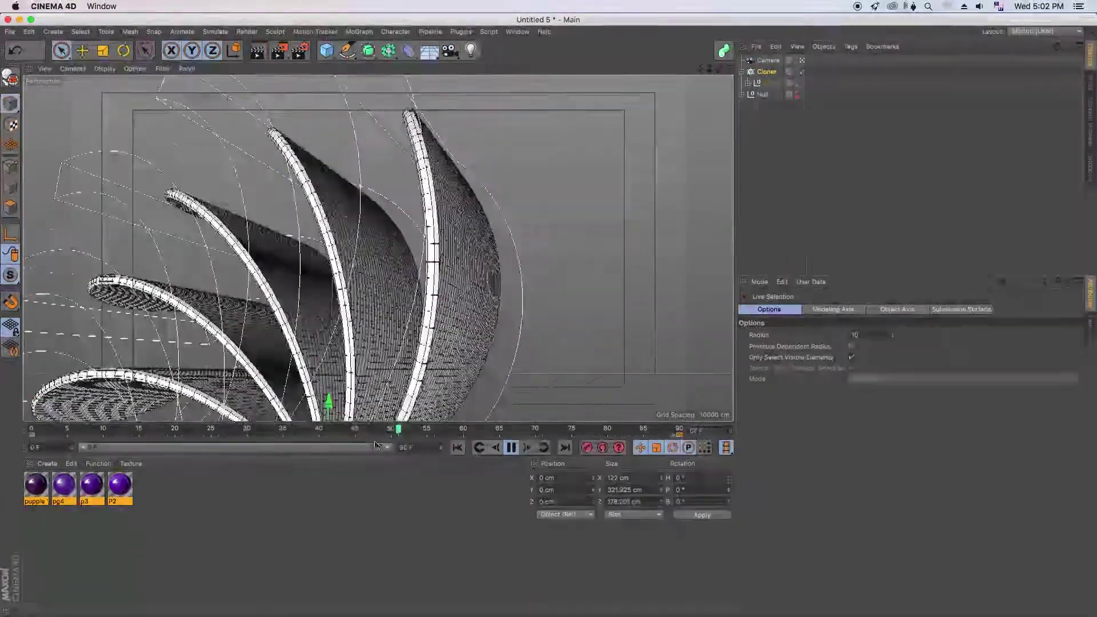
left_click(308, 429)
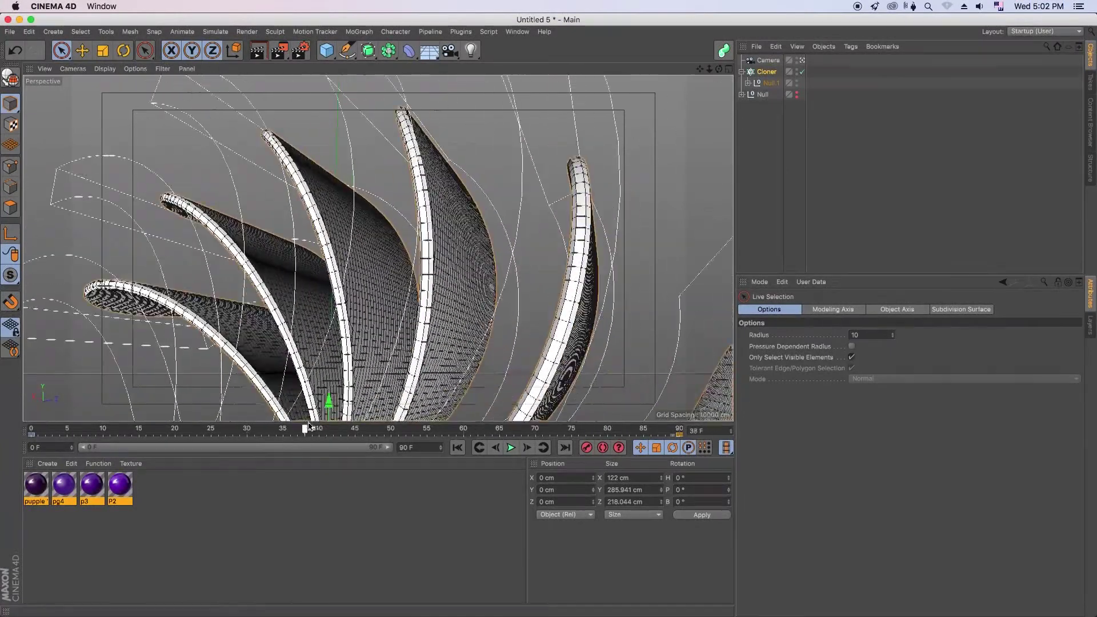
left_click_drag(309, 429, 355, 430)
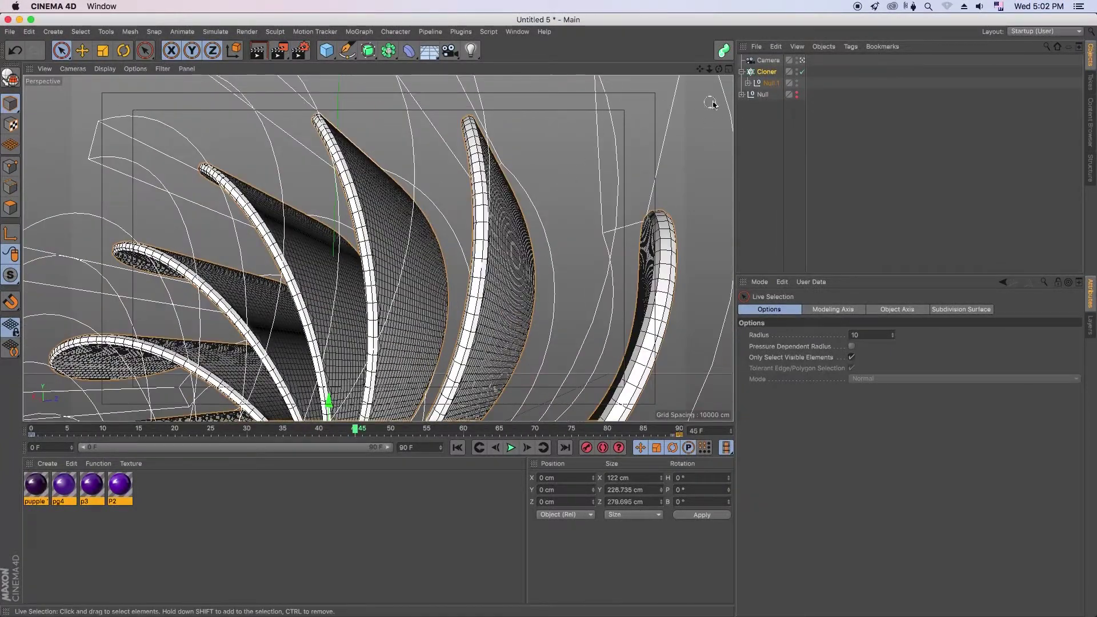
mouse_move(710, 71)
left_mouse_down()
mouse_move(707, 82)
mouse_move(695, 46)
mouse_move(712, 59)
mouse_move(696, 88)
left_mouse_up()
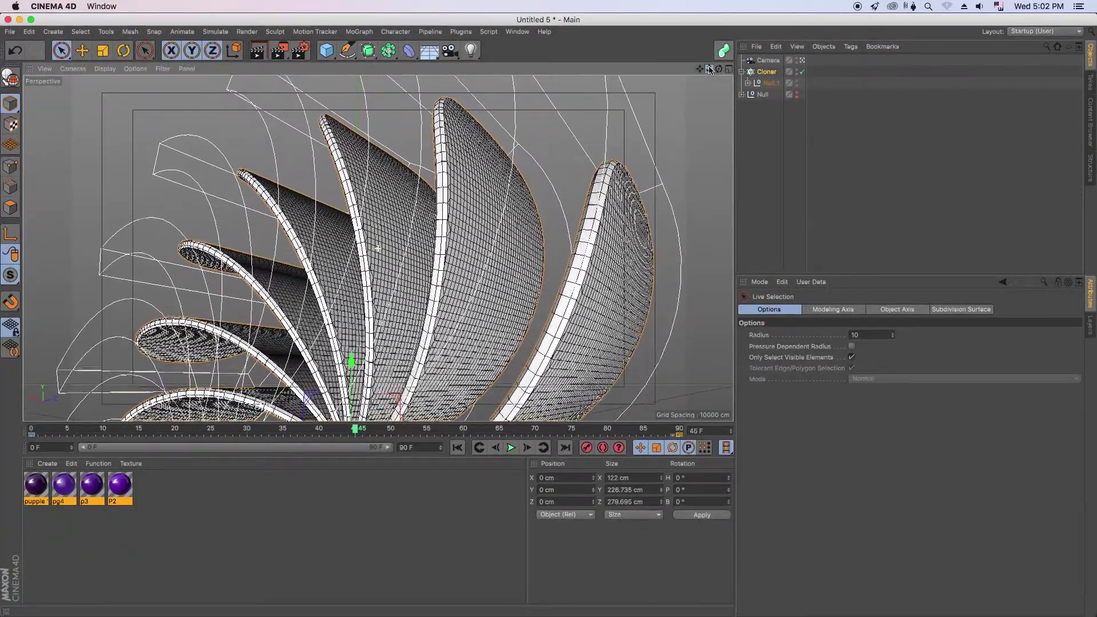
mouse_move(355, 429)
left_mouse_down()
mouse_move(118, 429)
mouse_move(51, 404)
left_mouse_up()
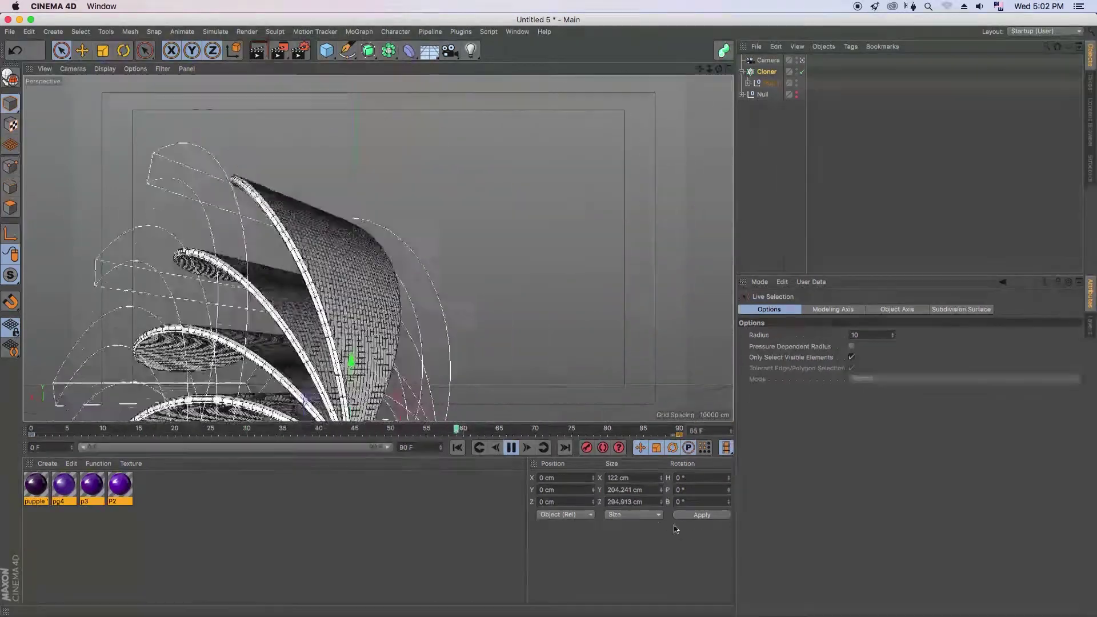
left_click(511, 449)
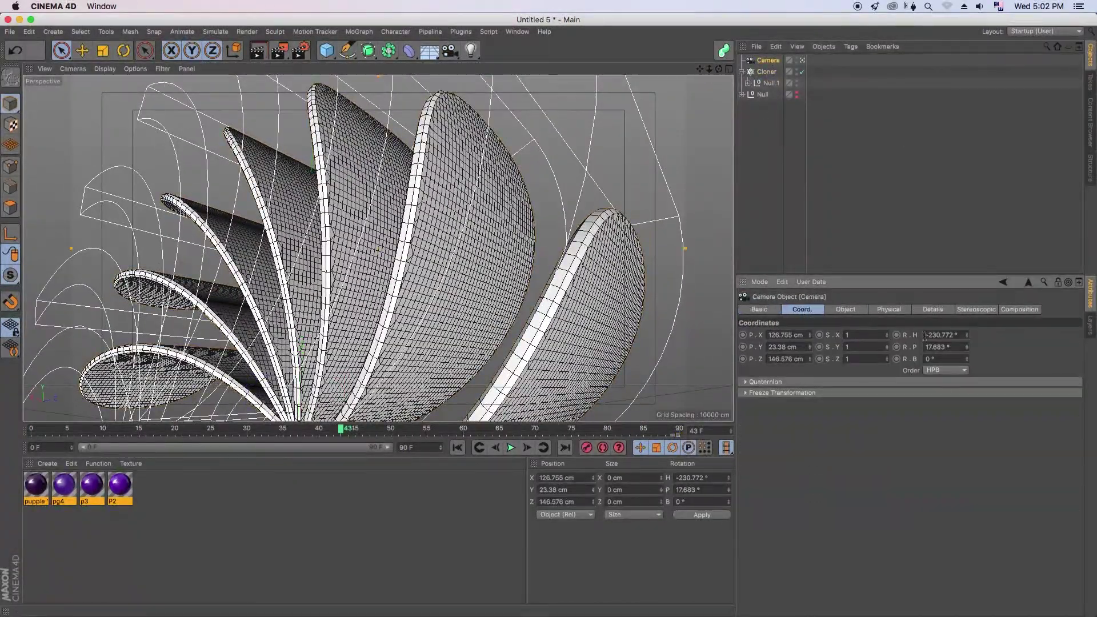
Set the Camera to heading -230°, pitch 20°, and position X 126, Y 24, Z 147 cm.
key("Tab")
type("20")
key("Return")
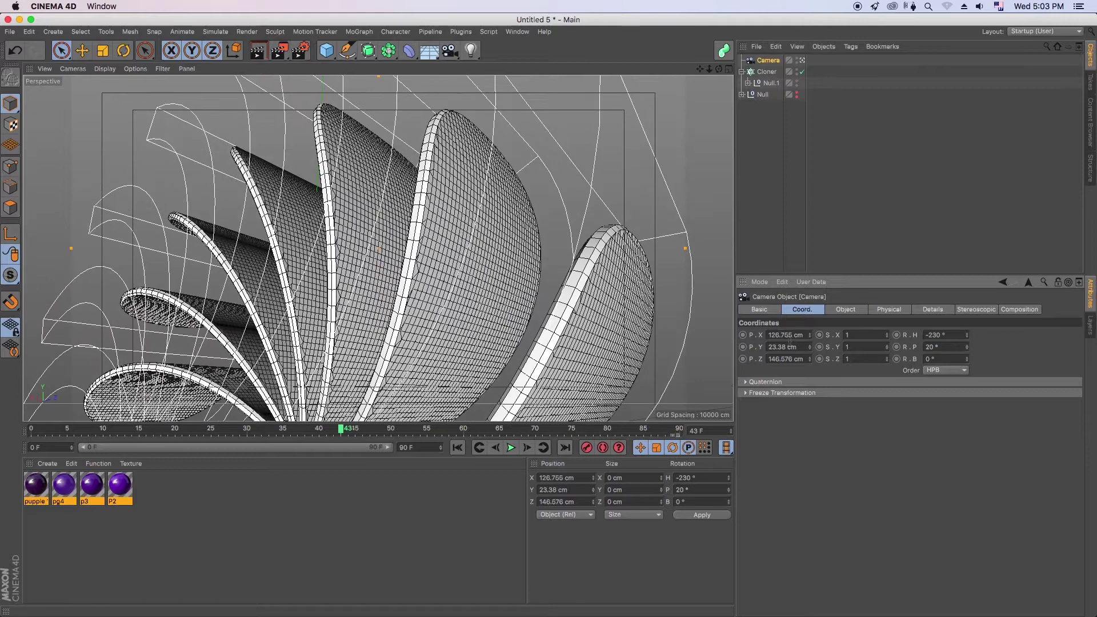
type("126")
key("Return")
type("24")
key("Return")
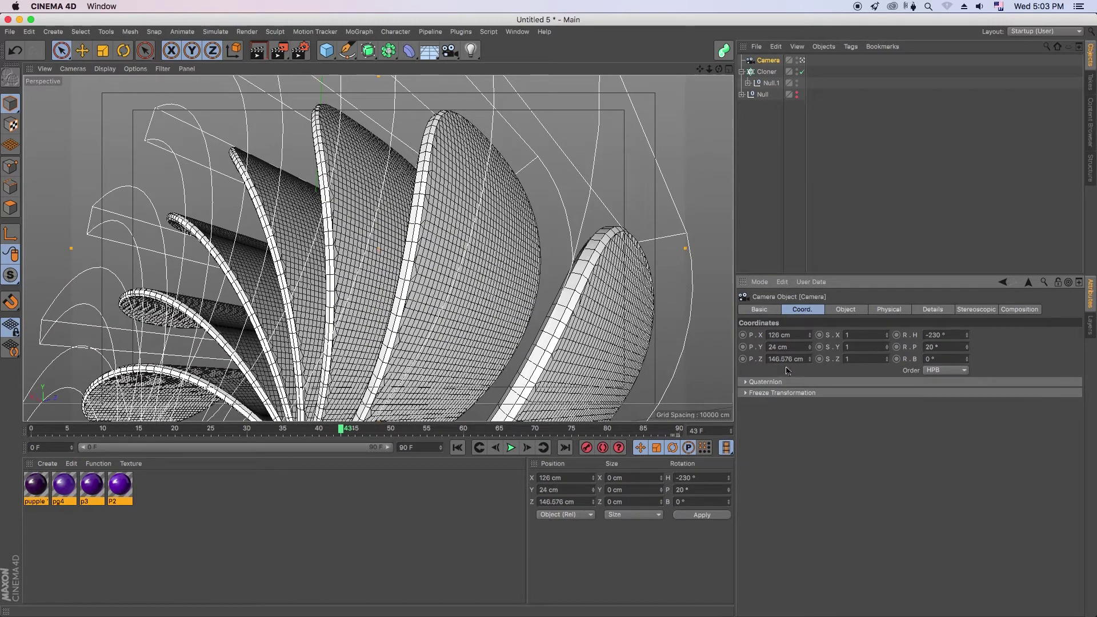
type("147")
key("Return")
Pull the camera back and preview the animation from frame 0, stopping at frame 71.
left_click_drag(342, 430, 8, 434)
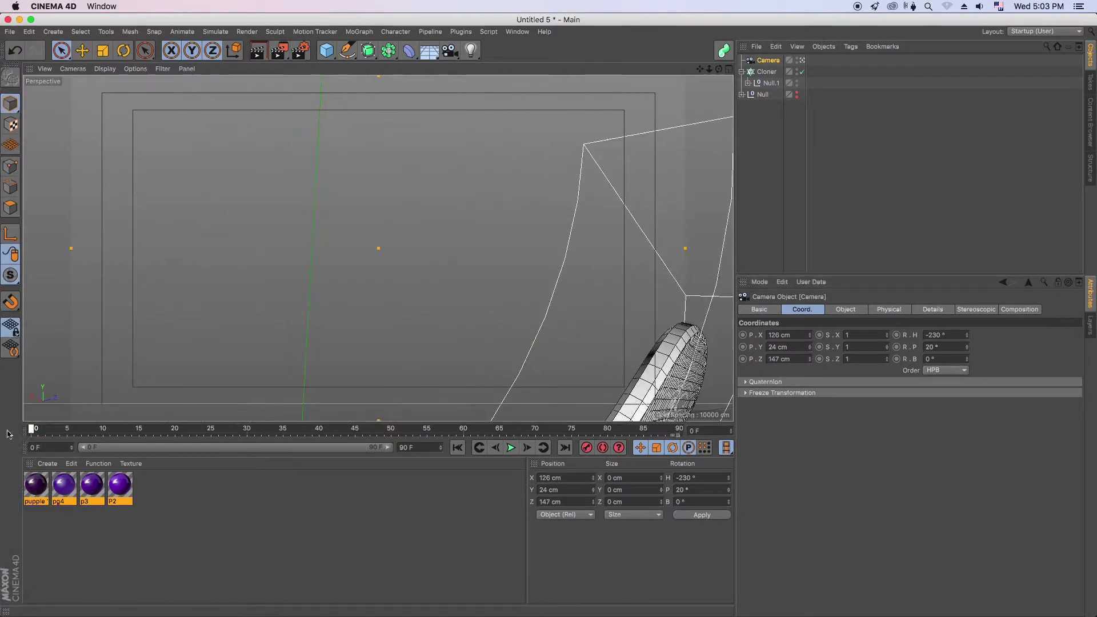
left_click_drag(709, 68, 702, 52)
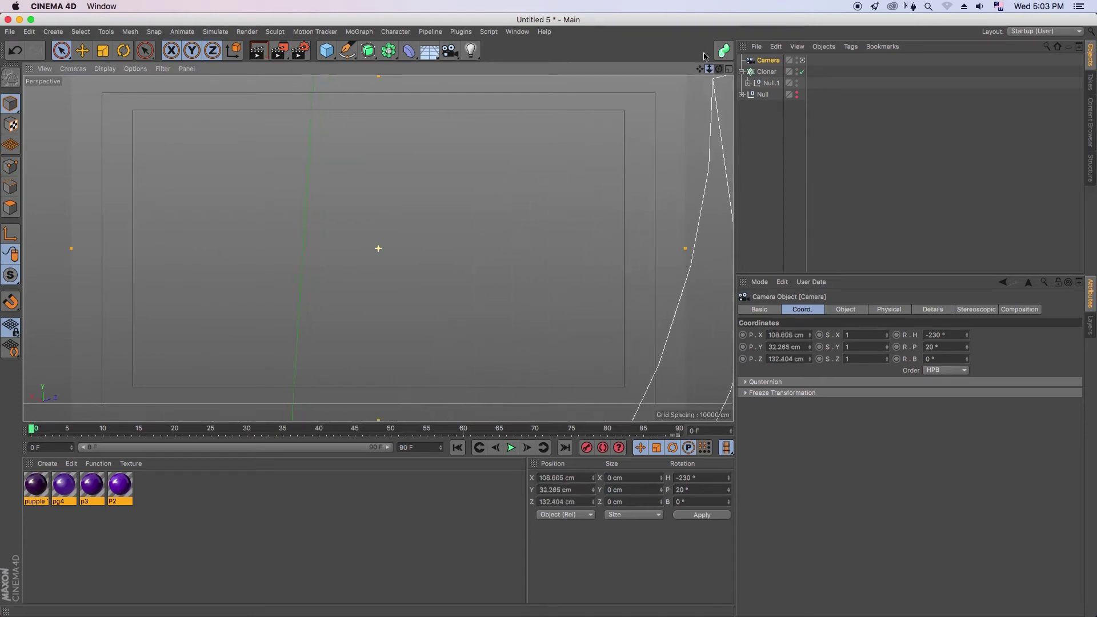
key("F8")
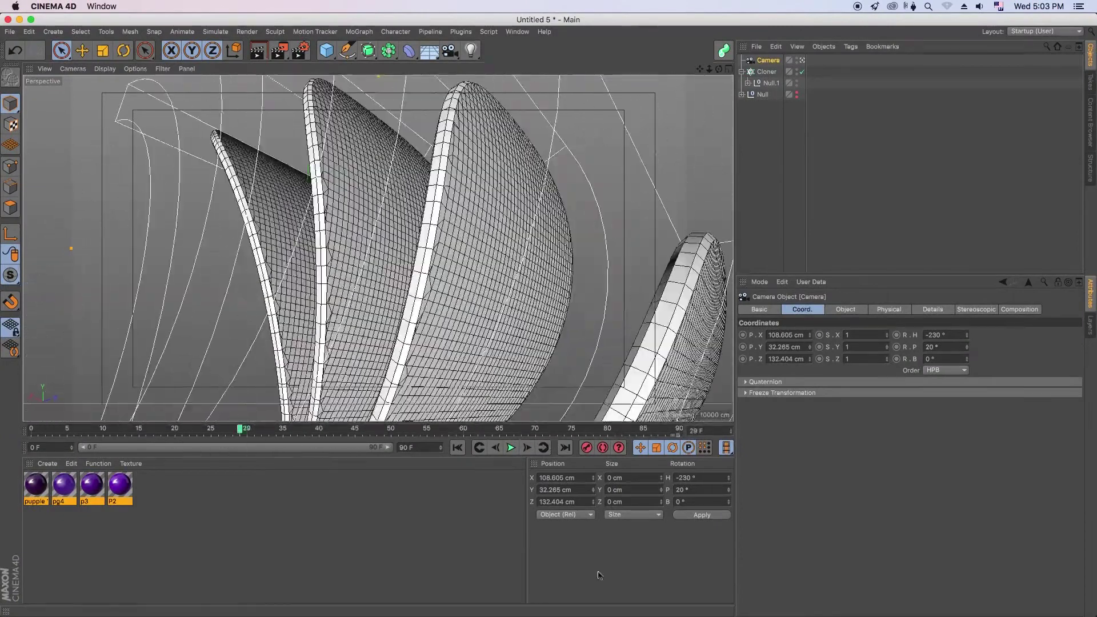
key("F8")
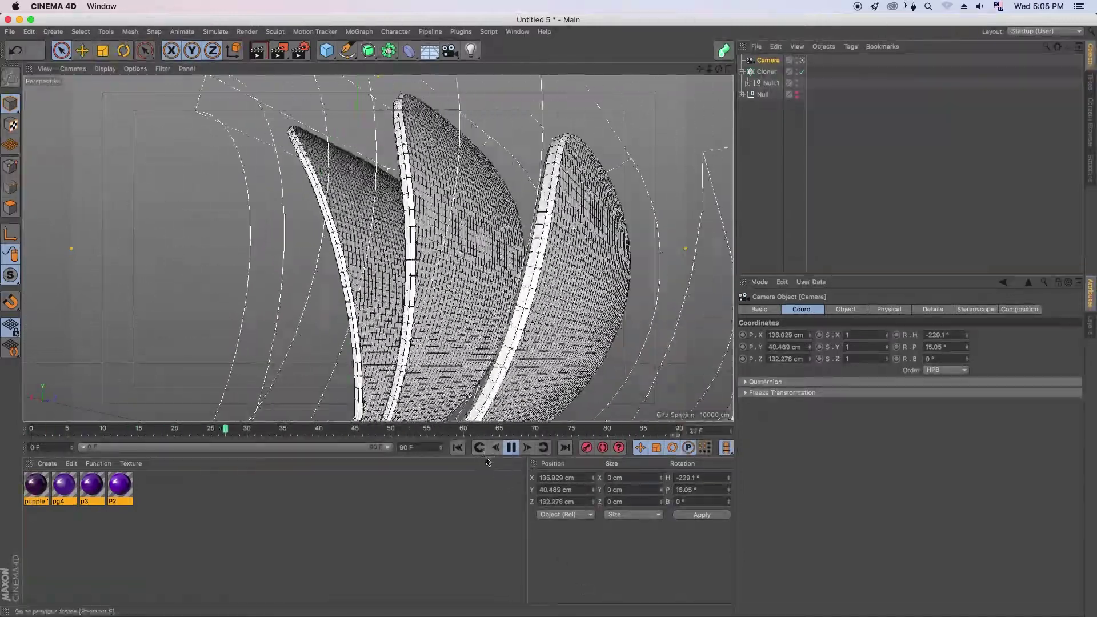
key("F8")
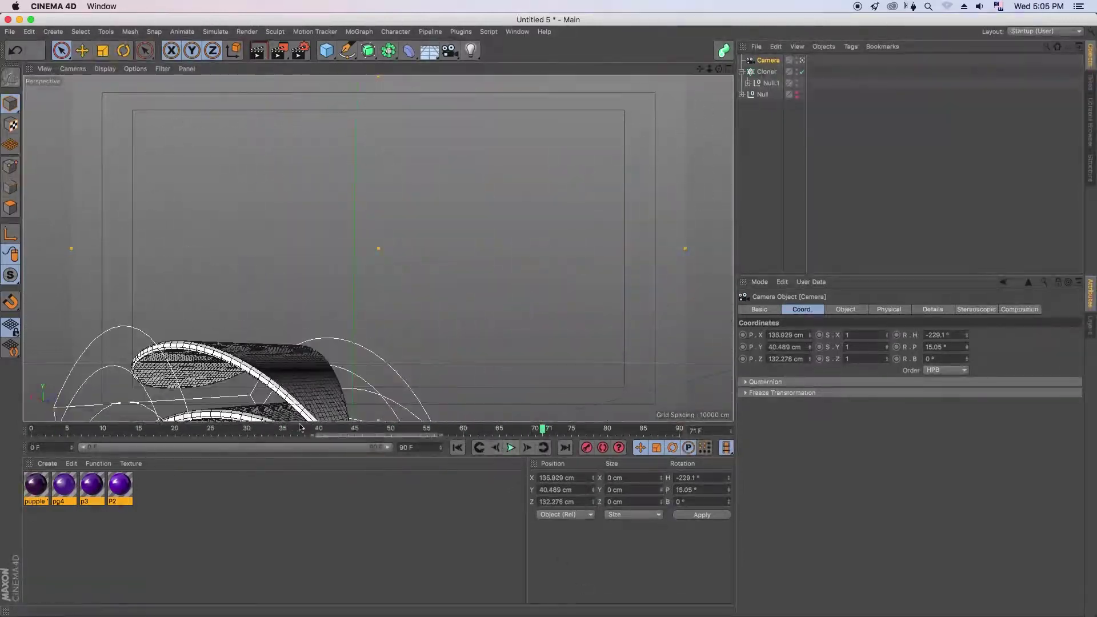
Switch the Cloner's pitch rotation F-Curve to Linear interpolation.
left_click_drag(300, 427, 679, 428)
left_click(765, 71)
right_click(776, 74)
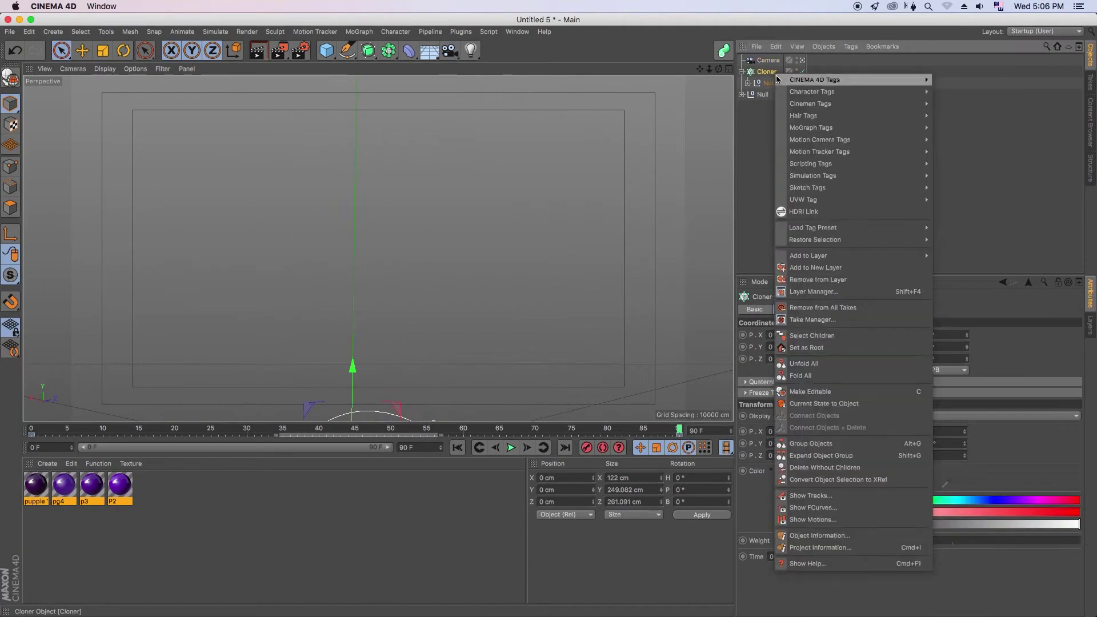
left_click(826, 509)
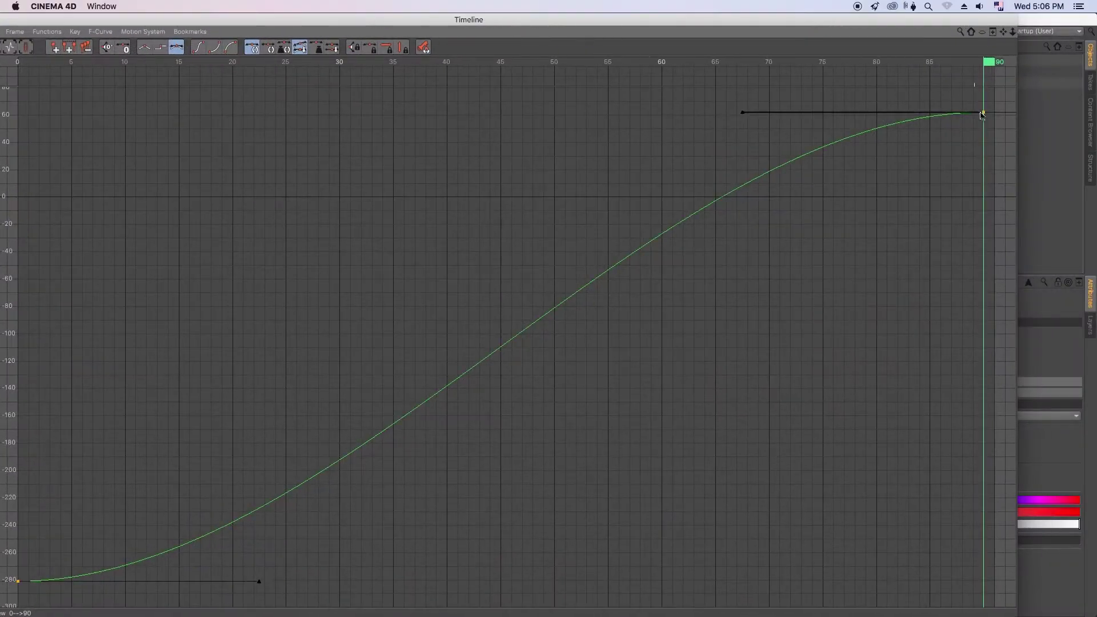
left_click_drag(998, 98, 3, 607)
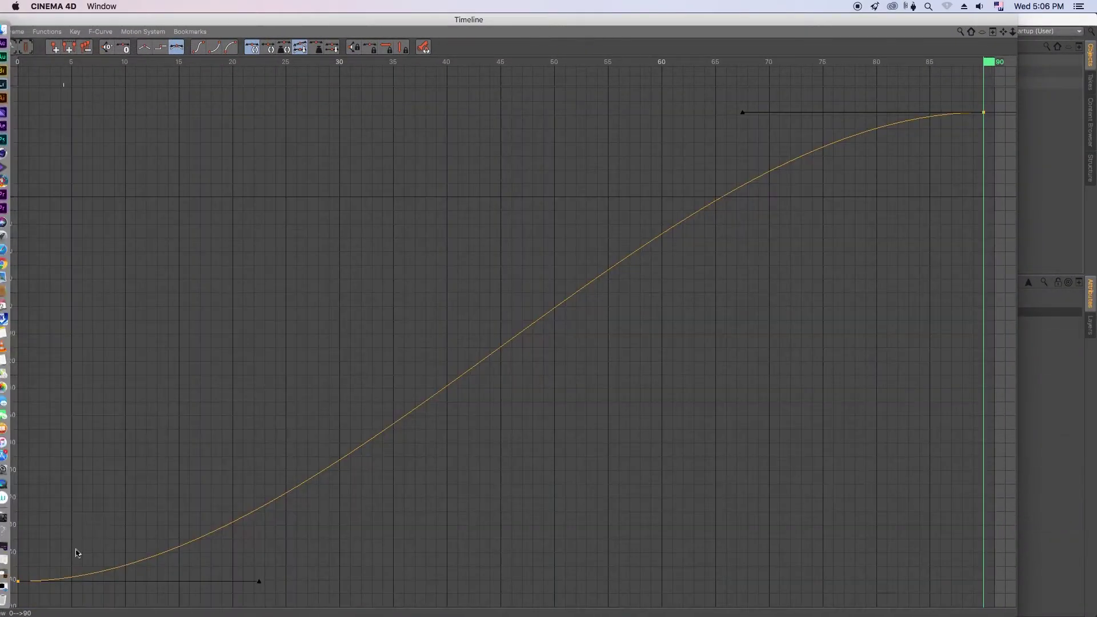
left_click(145, 49)
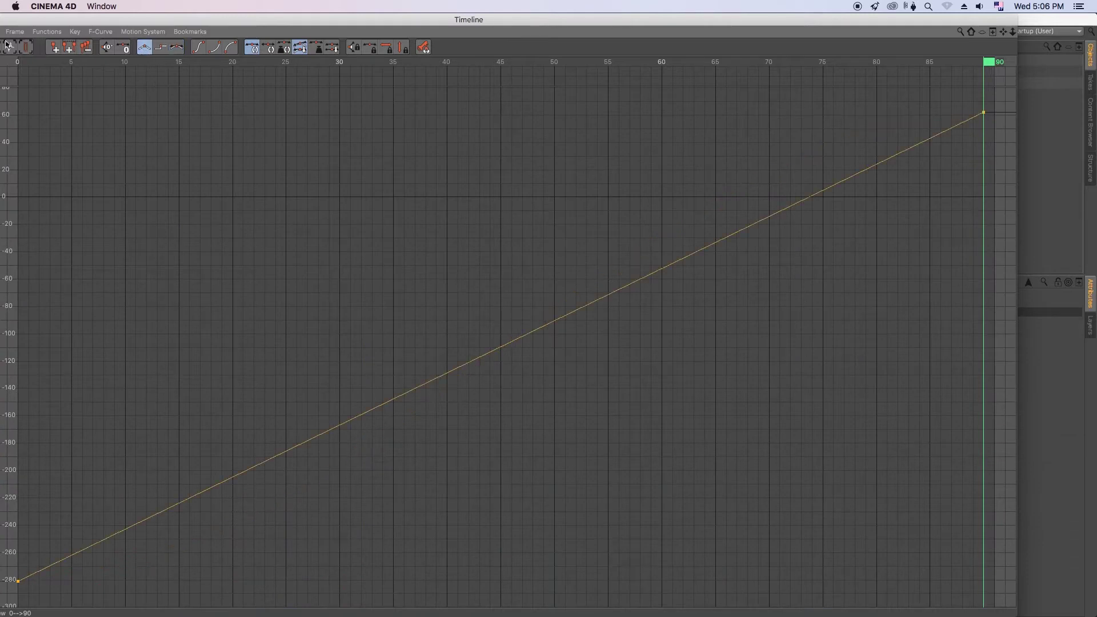
Close the curve editor and replay the animation from frame 0.
double_click(493, 20)
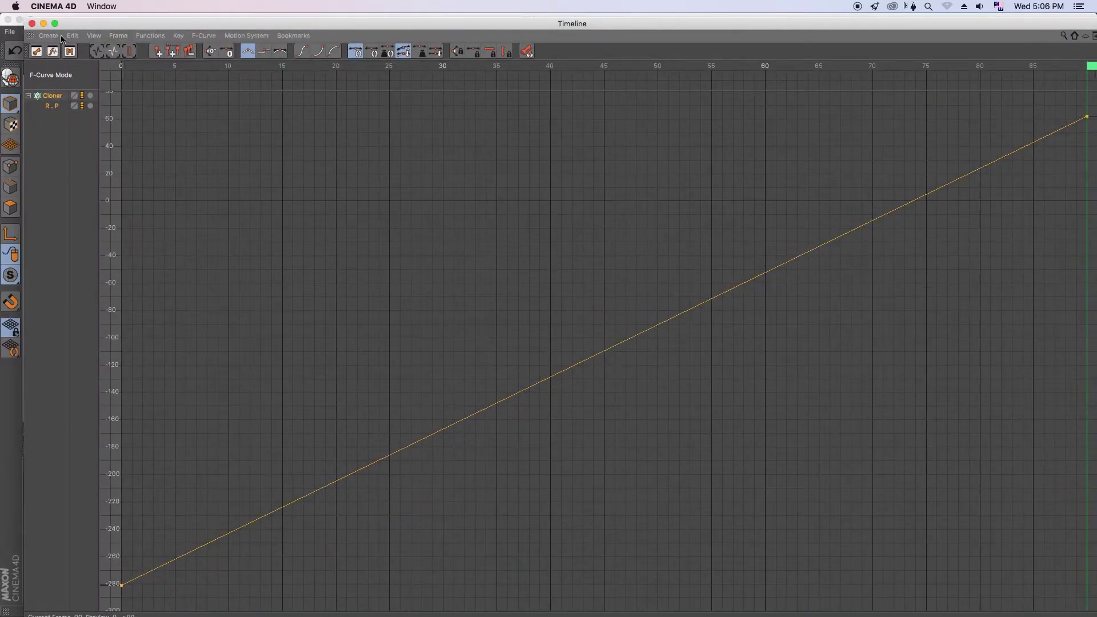
left_click(32, 24)
left_click_drag(374, 428, 31, 428)
left_click(510, 448)
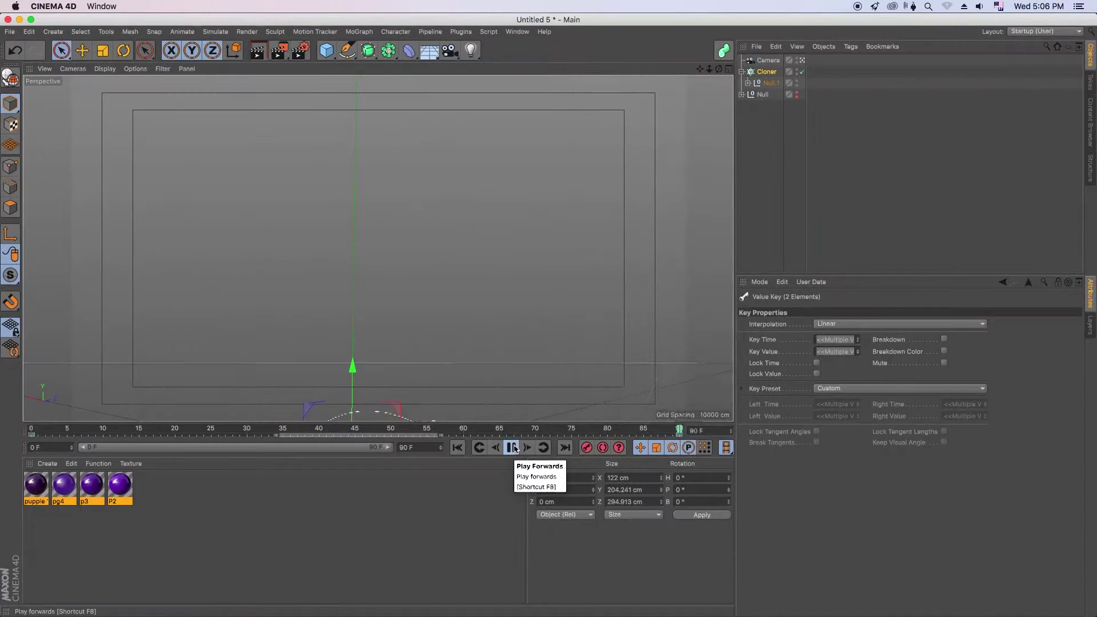
Set the Extrude under Null.1 to a 1 cm Z movement.
left_click(768, 84)
left_click(748, 84)
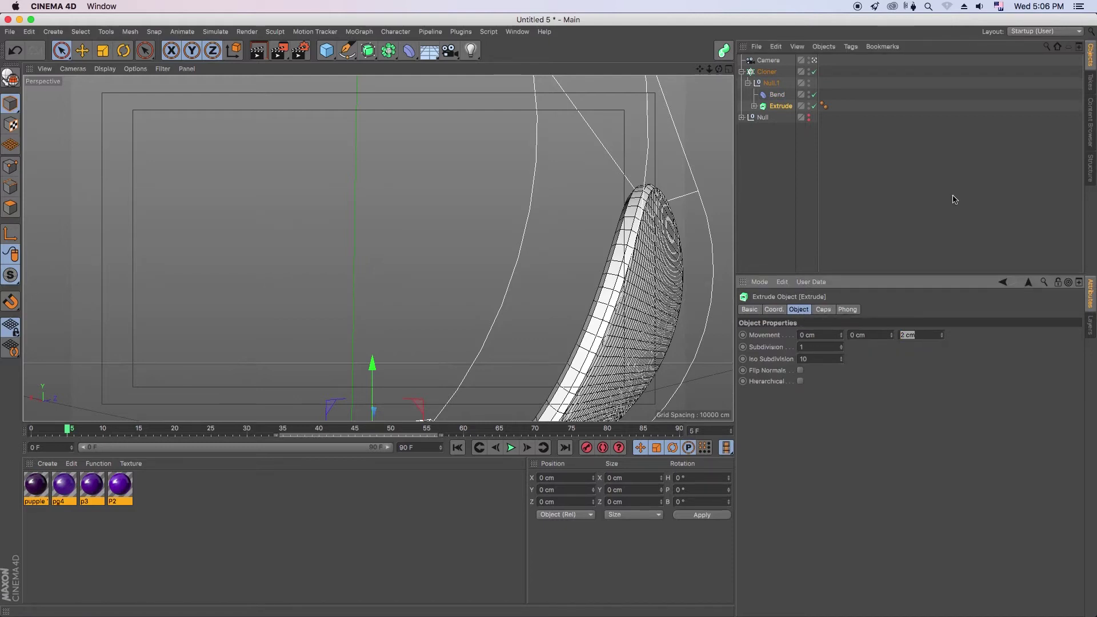
key("Return")
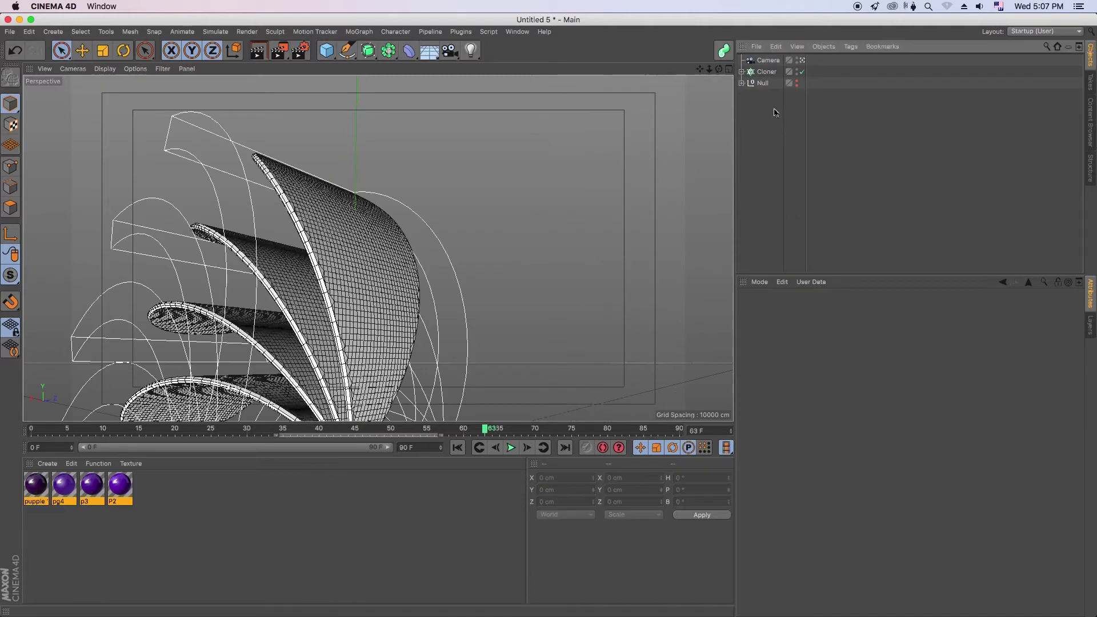
Look through the camera, show four views, select the Camera and maximise Perspective.
left_click(802, 61)
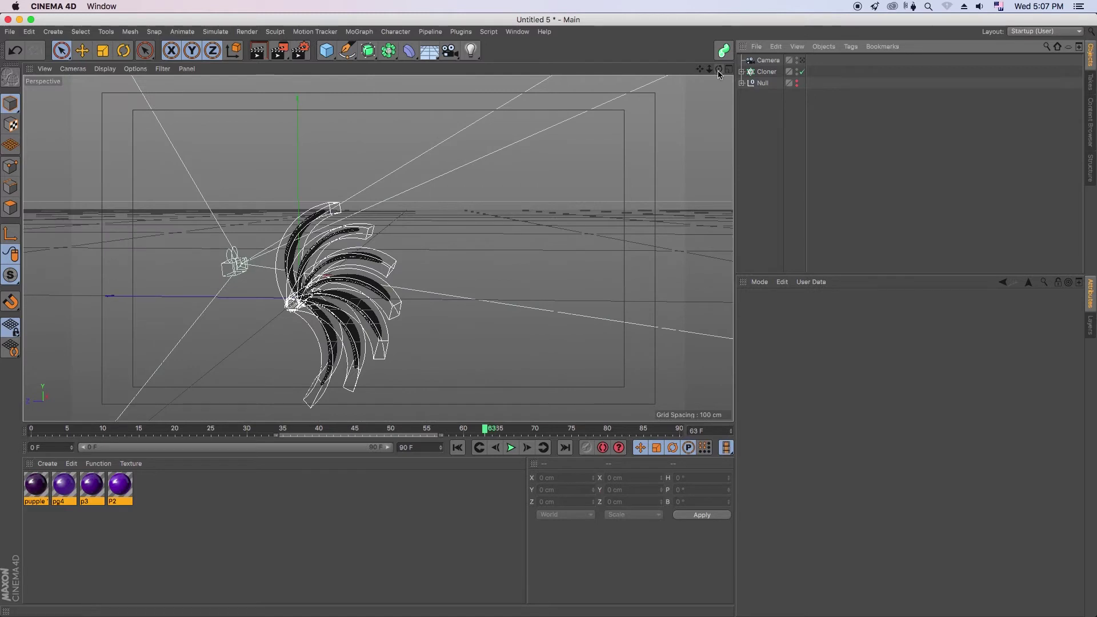
middle_click(675, 260)
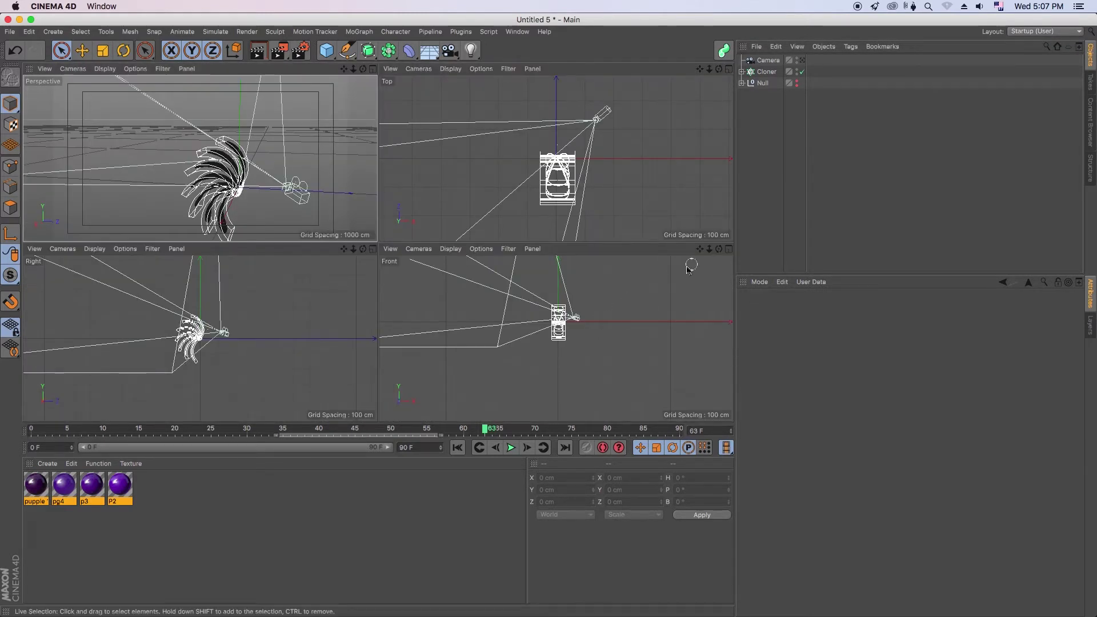
left_click(769, 62)
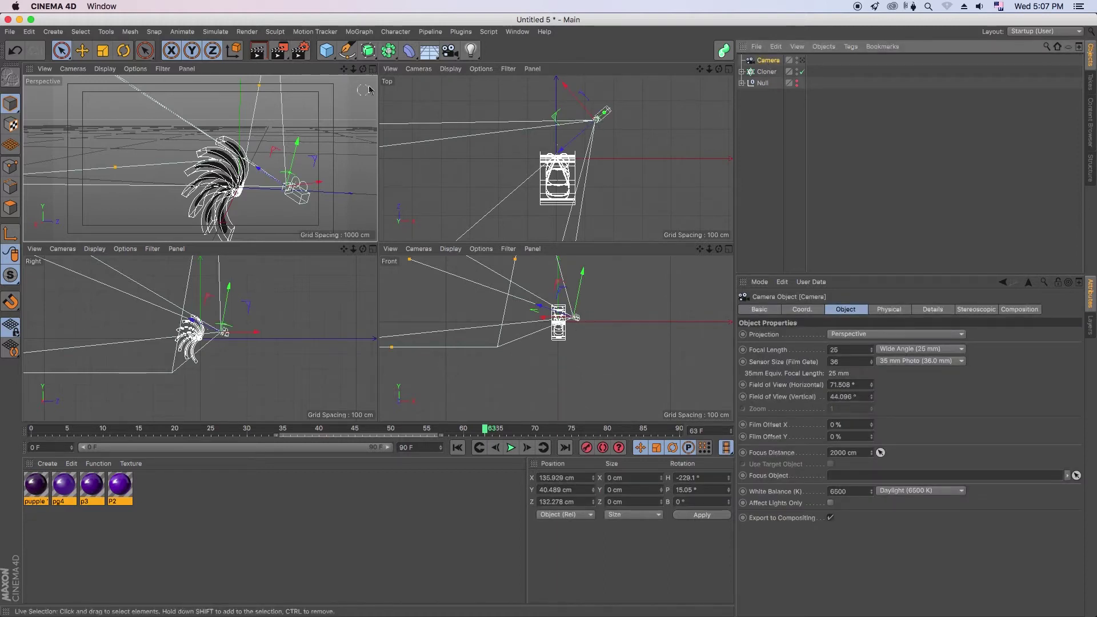
left_click(373, 68)
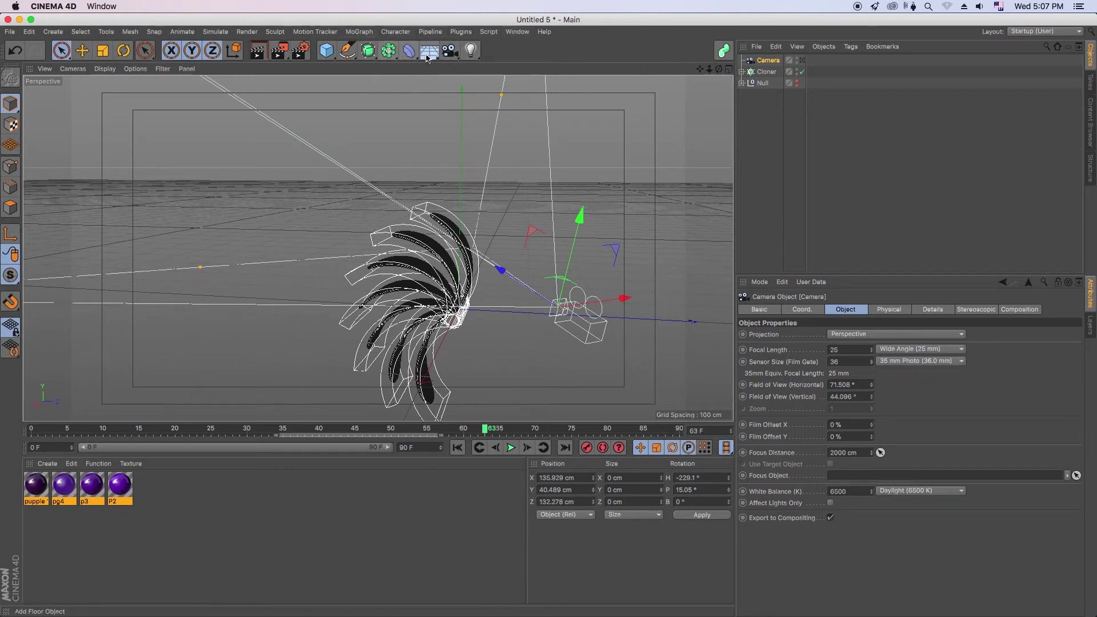
Add a Sky object and a new material with only the Luminance channel enabled.
left_click(436, 56)
left_click(470, 87)
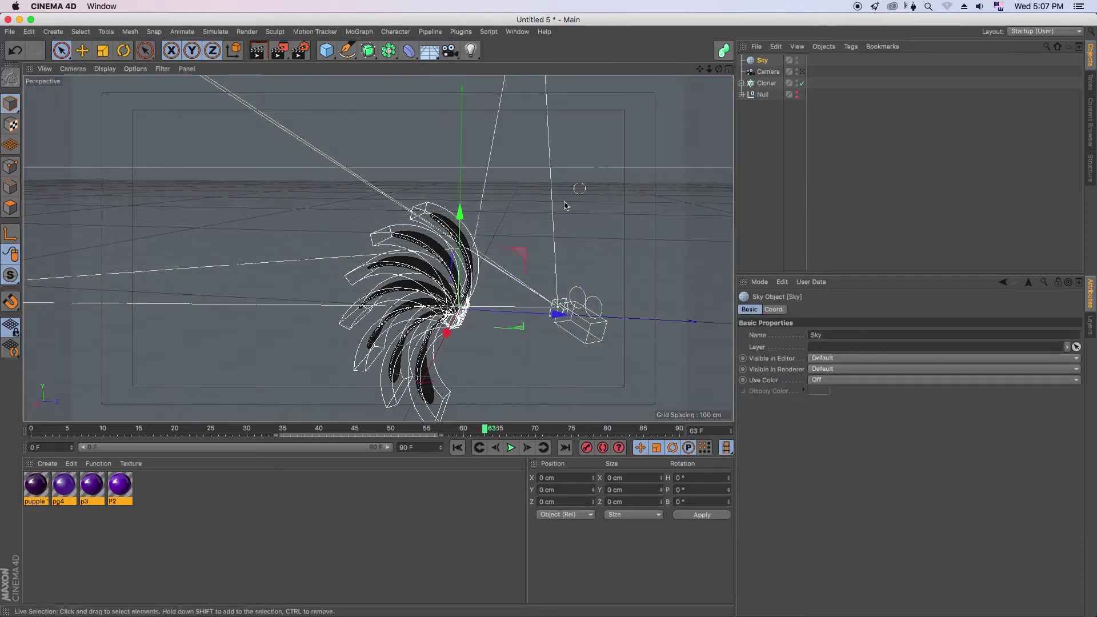
left_click(48, 464)
left_click(58, 483)
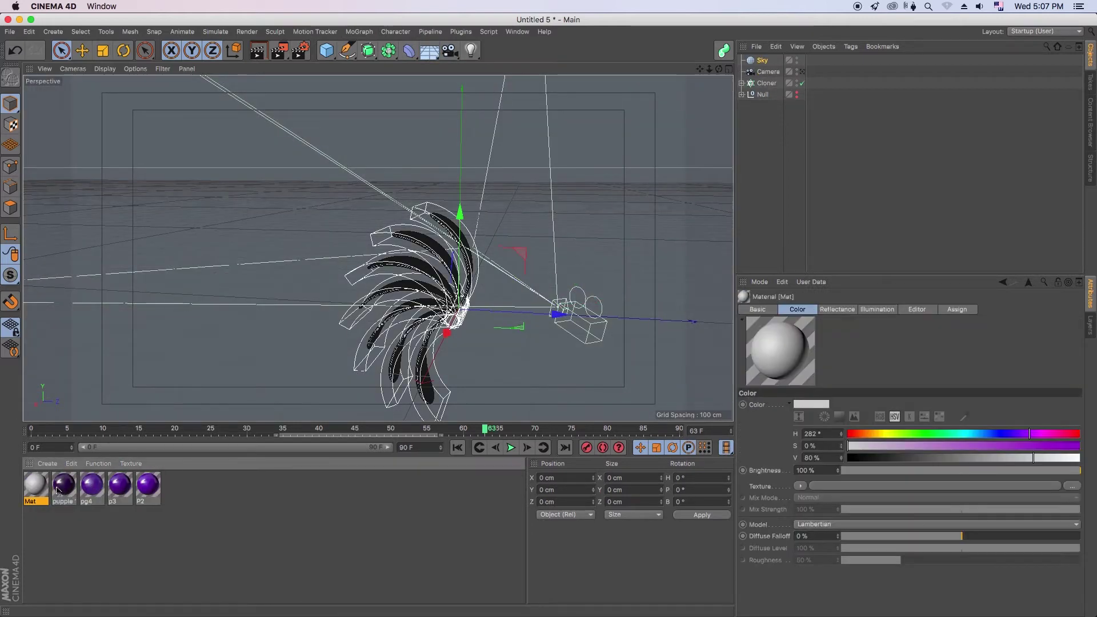
double_click(34, 488)
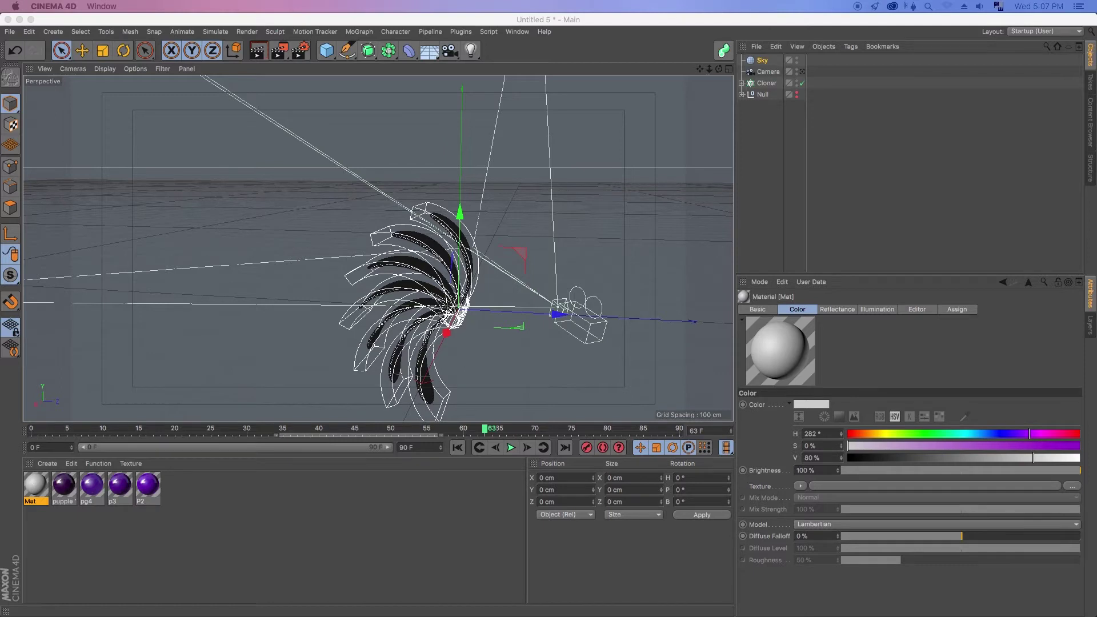
left_click(327, 231)
left_click(327, 274)
left_click(327, 252)
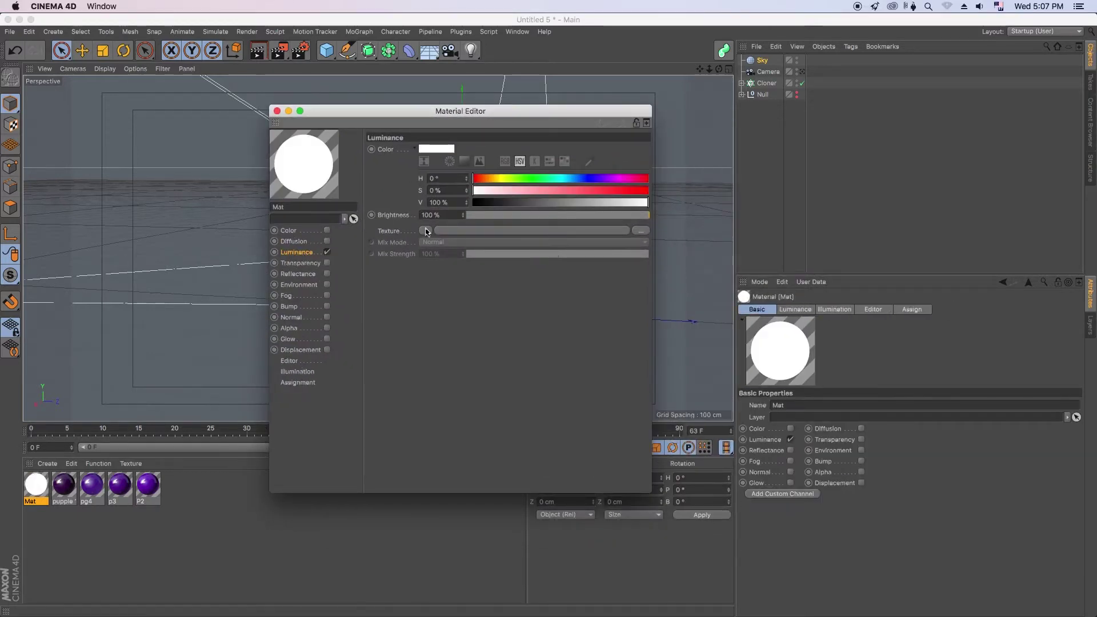
Load PAD.HDRIPanorama36.JPG as the Luminance texture without copying it into the project.
left_click(426, 231)
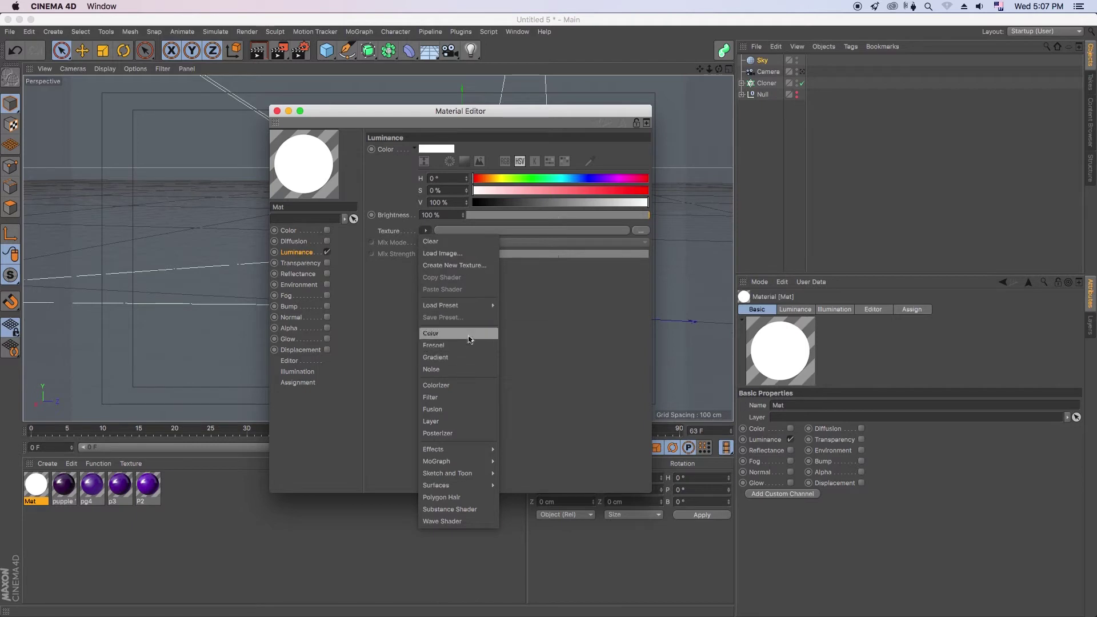
left_click(440, 265)
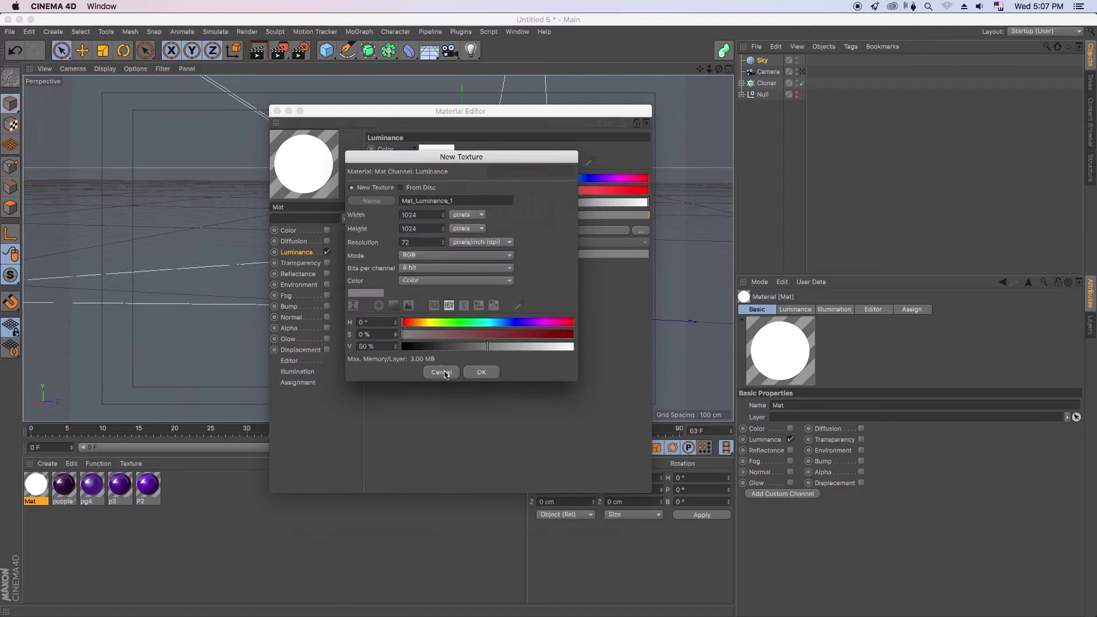
key("Escape")
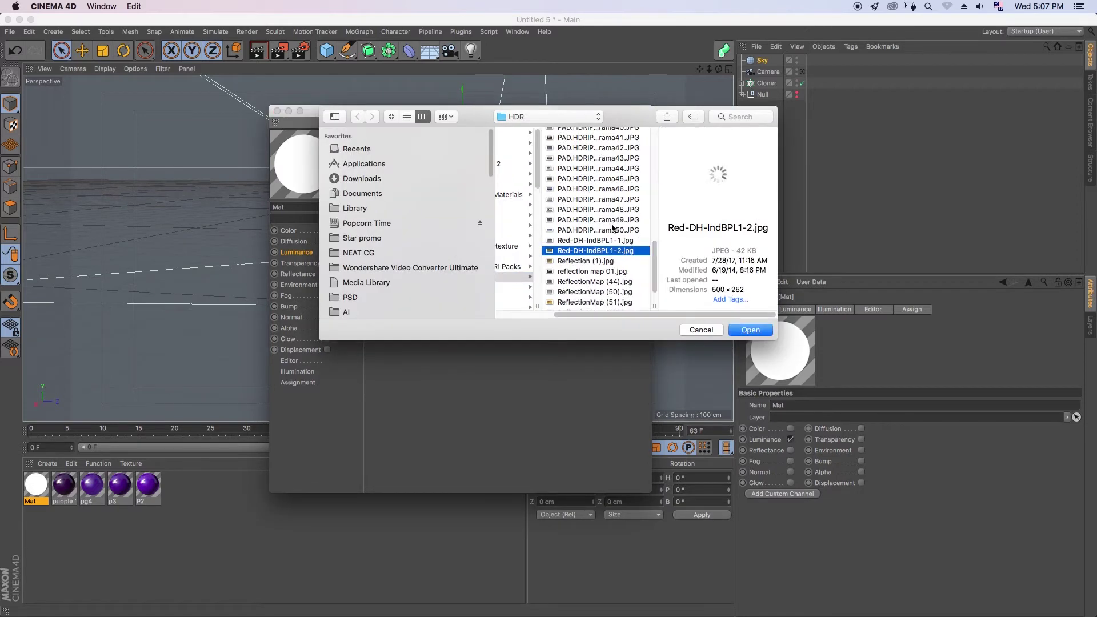
left_click(501, 423)
left_click(507, 330)
key("Up")
key("Up")
scroll(515, 337, "up", 3)
key("Up")
key("Up")
key("Up")
key("Up")
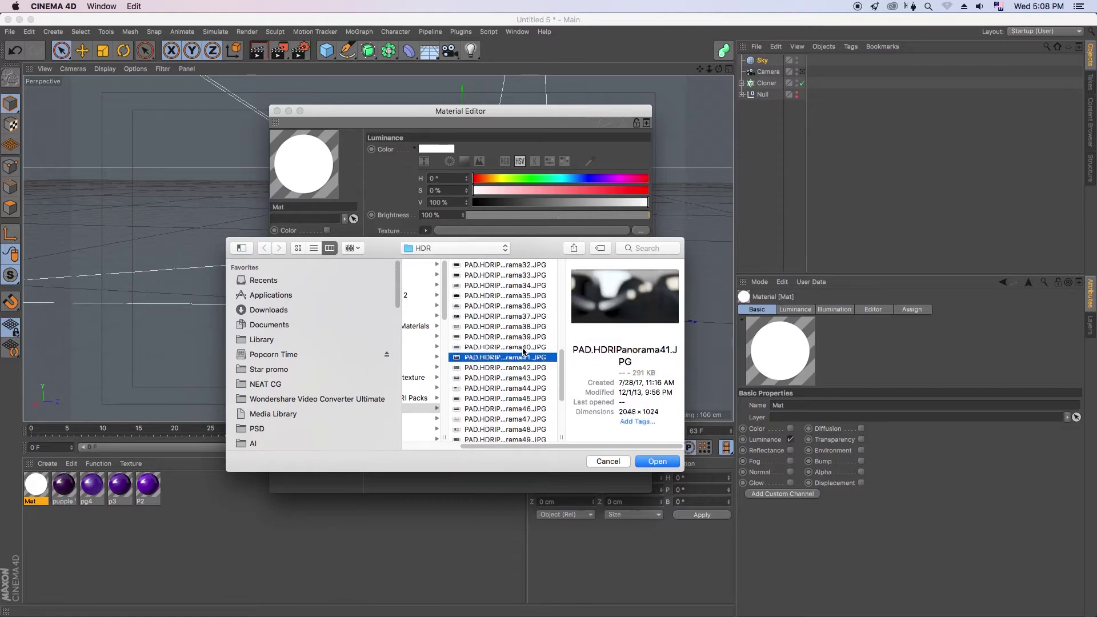
key("Up")
key("Up")
key("Up")
key("Up")
key("Up")
left_click(499, 297)
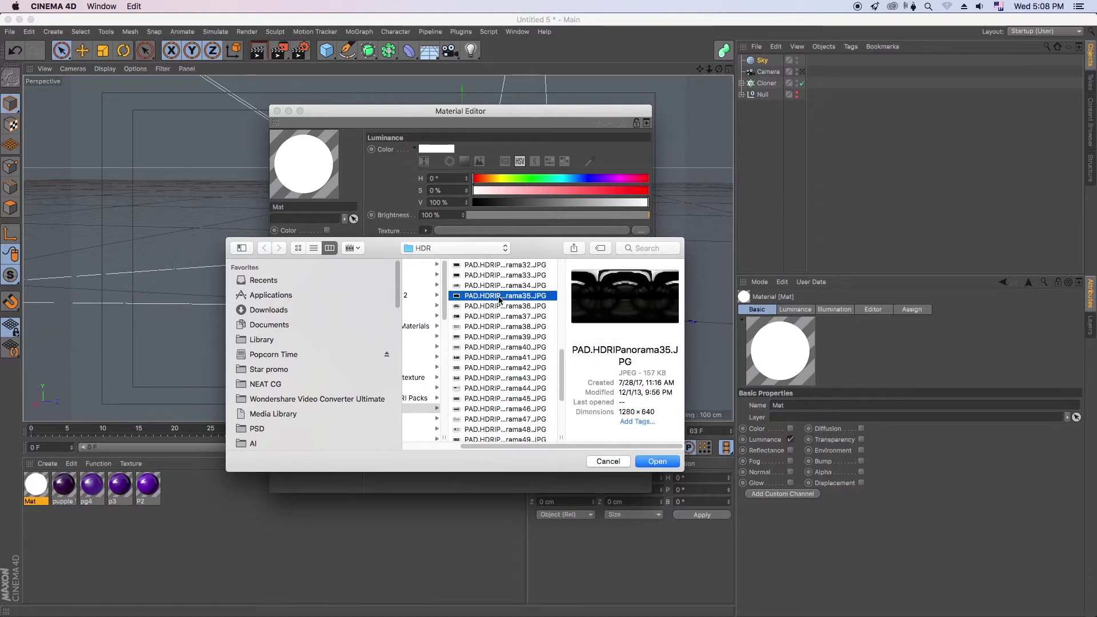
left_click(503, 307)
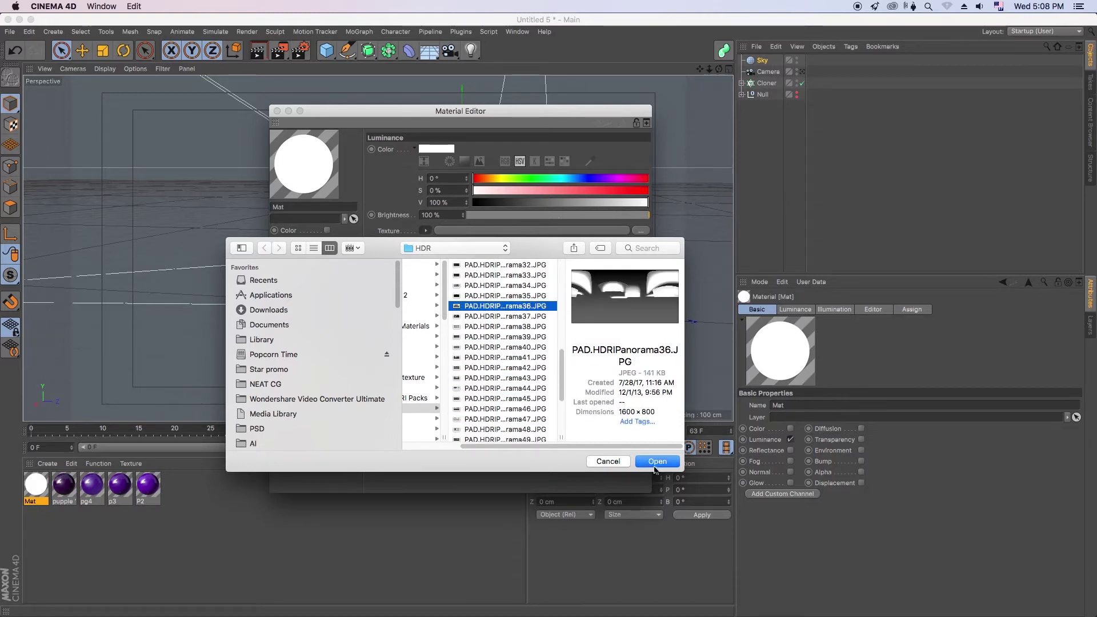
left_click(657, 461)
left_click(580, 213)
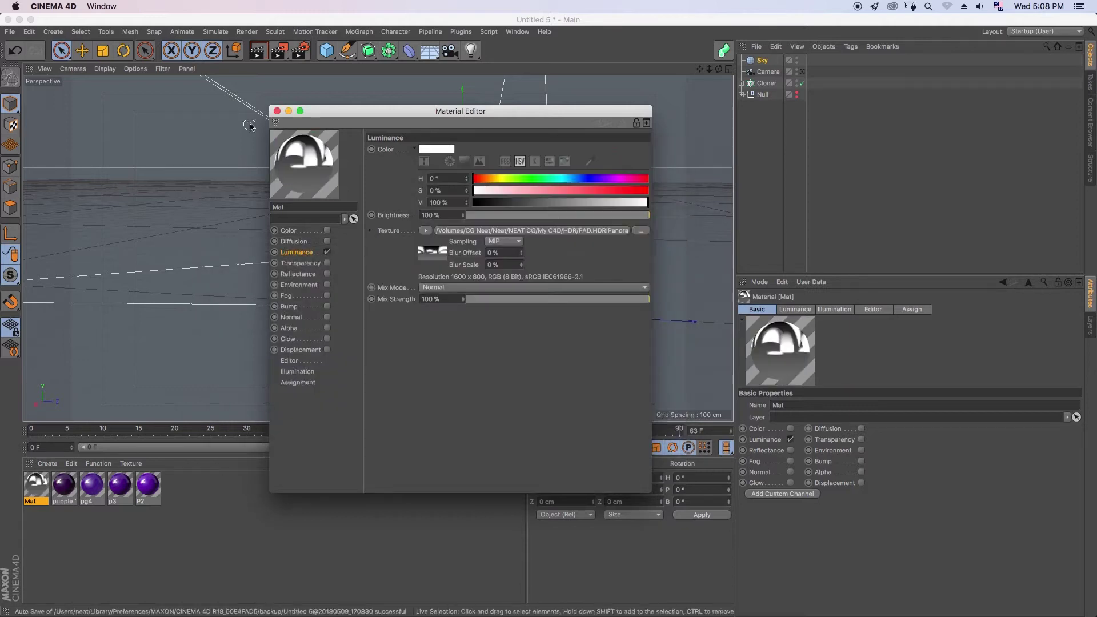
left_click(278, 111)
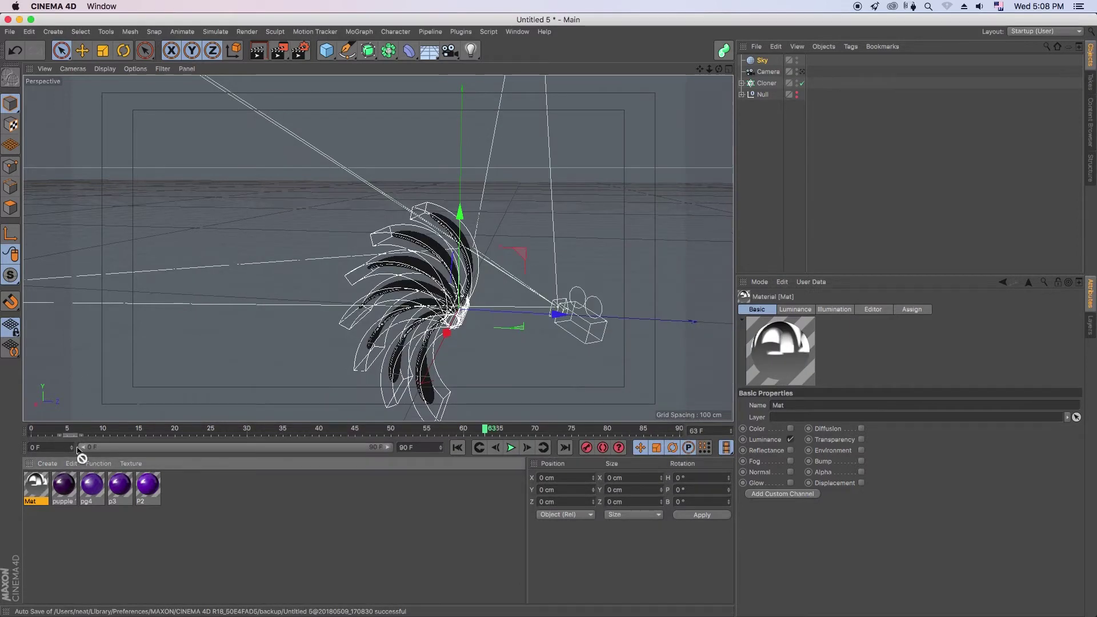
Apply Mat to the Sky and give it a Compositing tag with Seen by Camera off.
left_click_drag(756, 59, 756, 60)
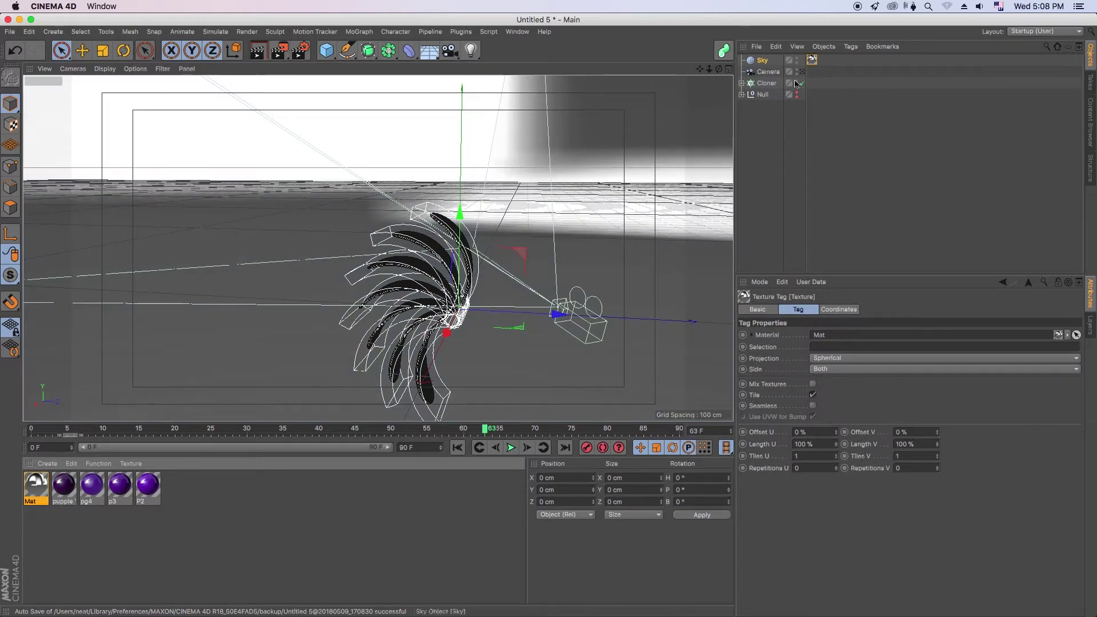
left_click(763, 60)
right_click(766, 62)
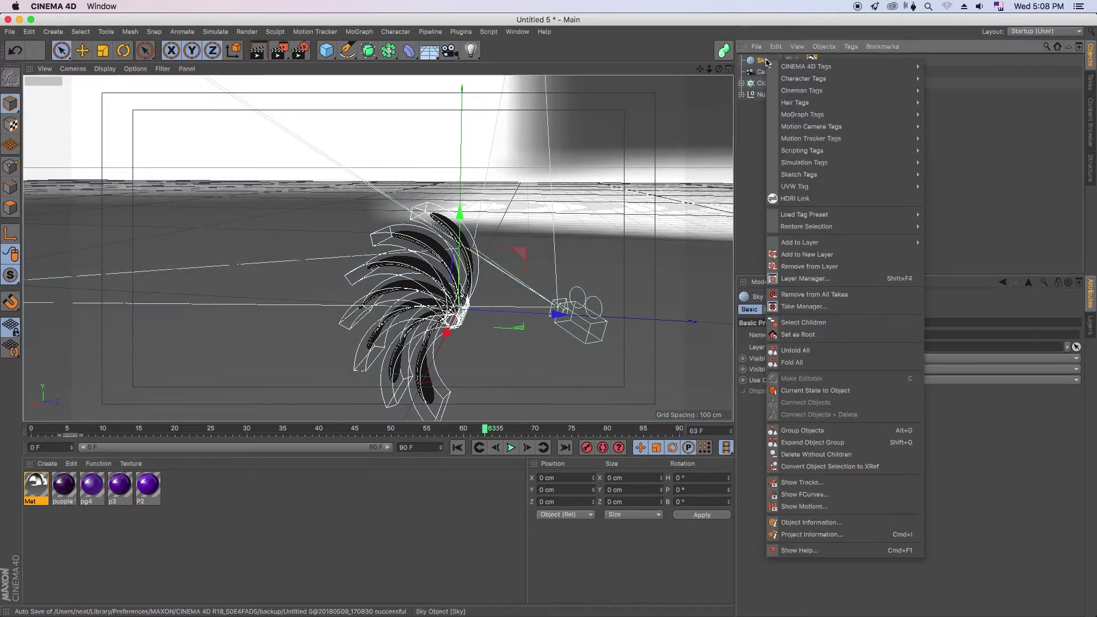
left_click(949, 152)
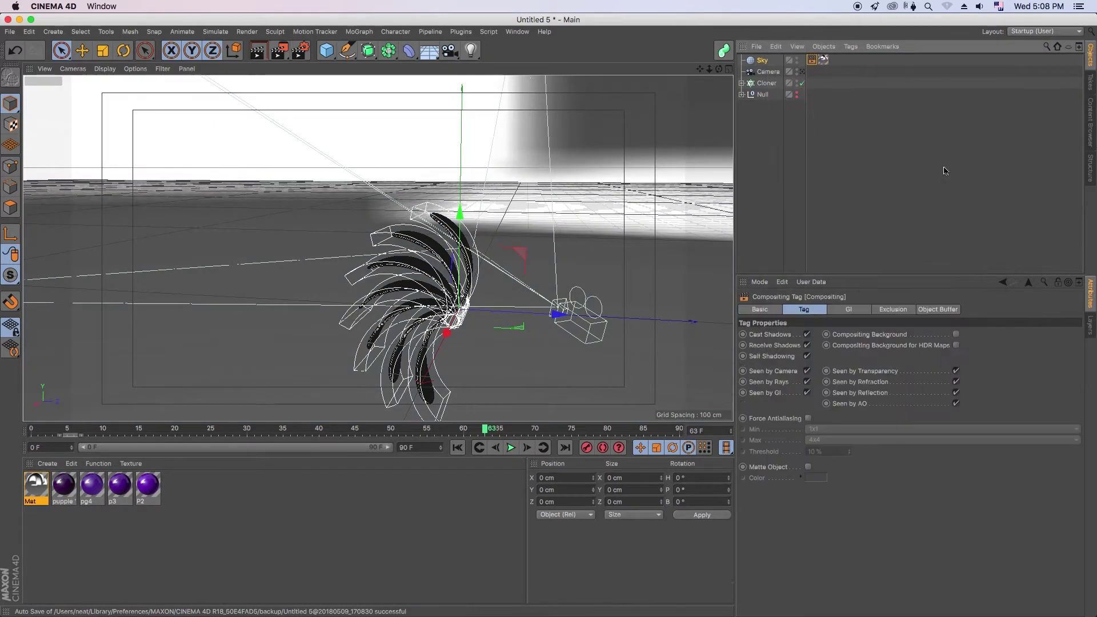
left_click(808, 371)
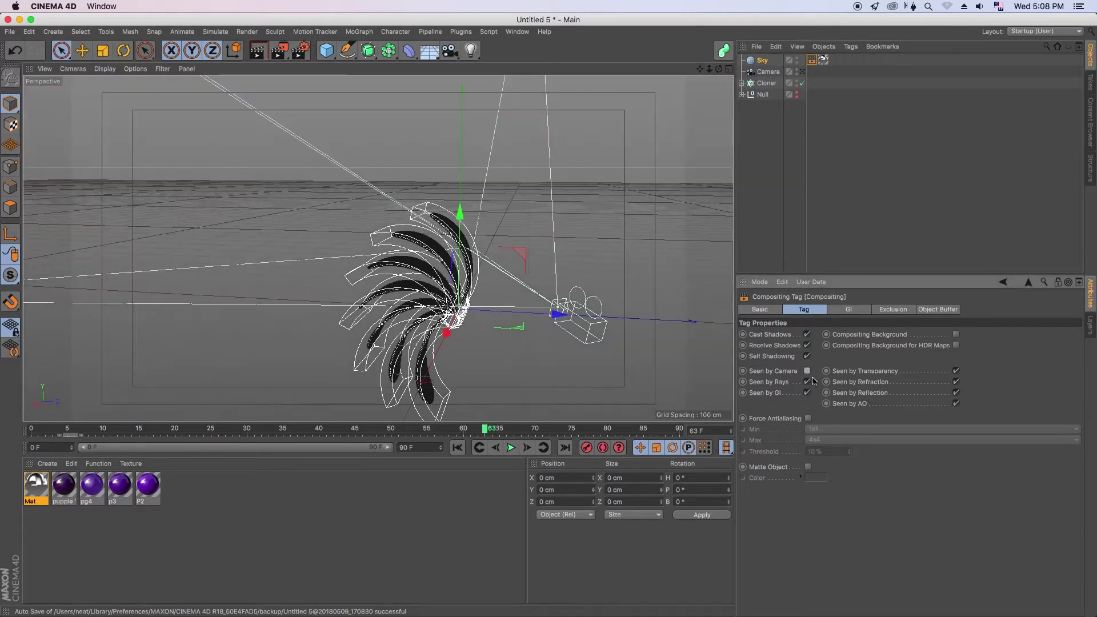
left_click(746, 72)
left_click(743, 94)
left_click(738, 114)
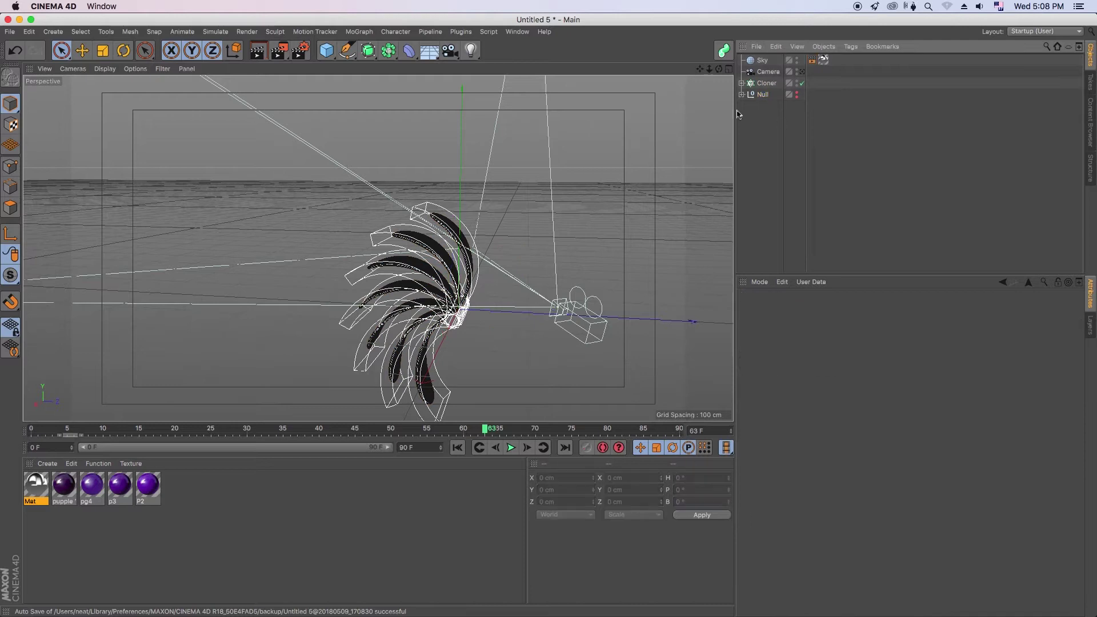
Add a light and make it an Area light with Area shadows.
left_click_drag(471, 51, 501, 64)
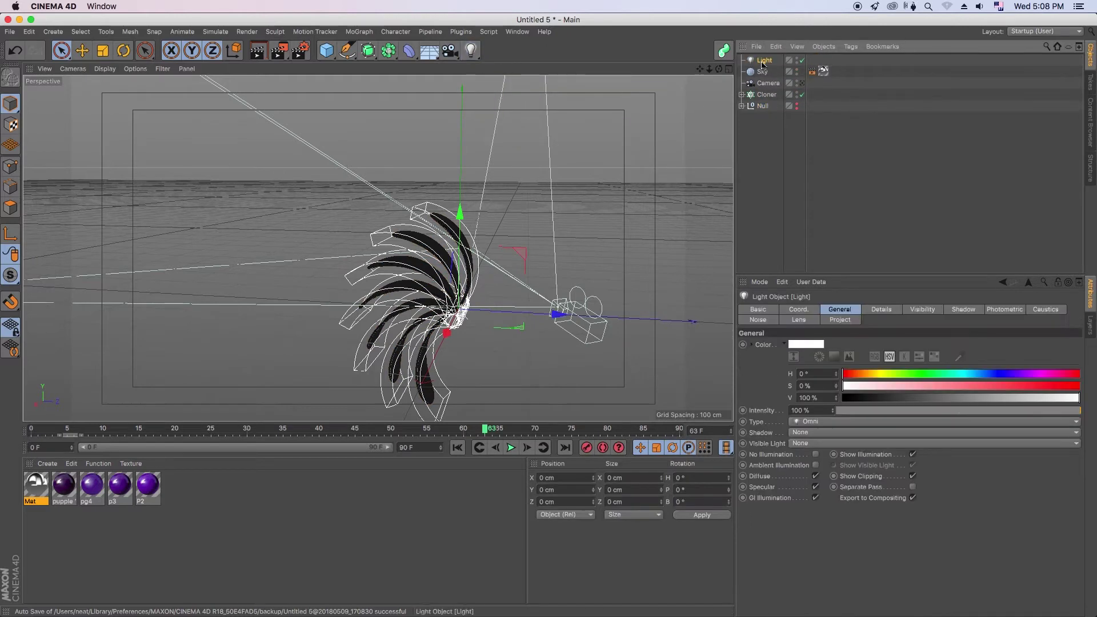
left_click(801, 313)
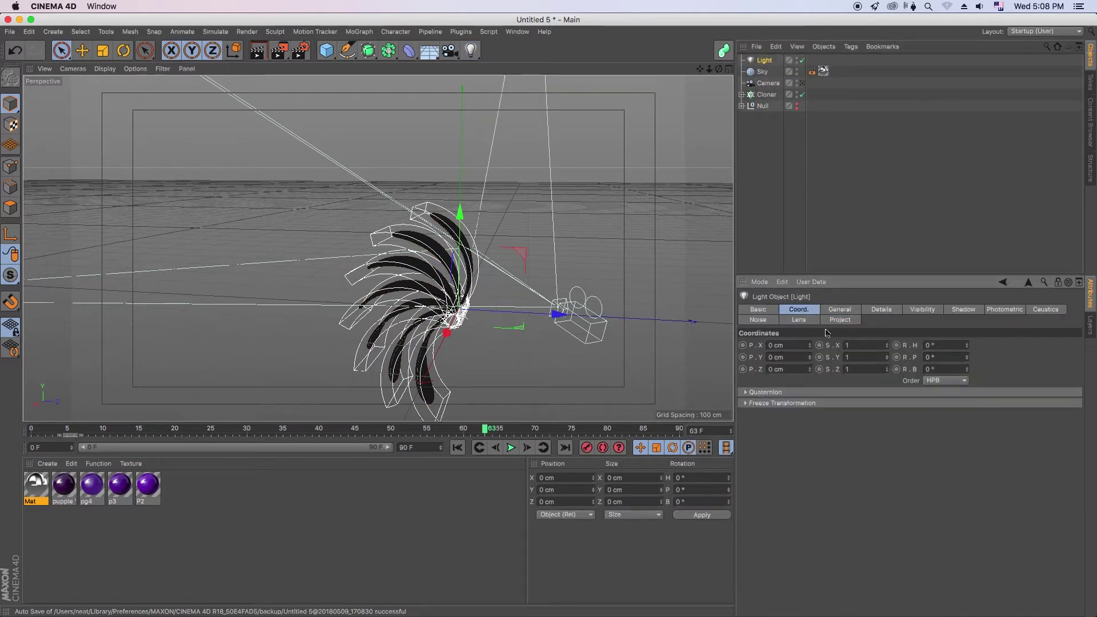
left_click(843, 321)
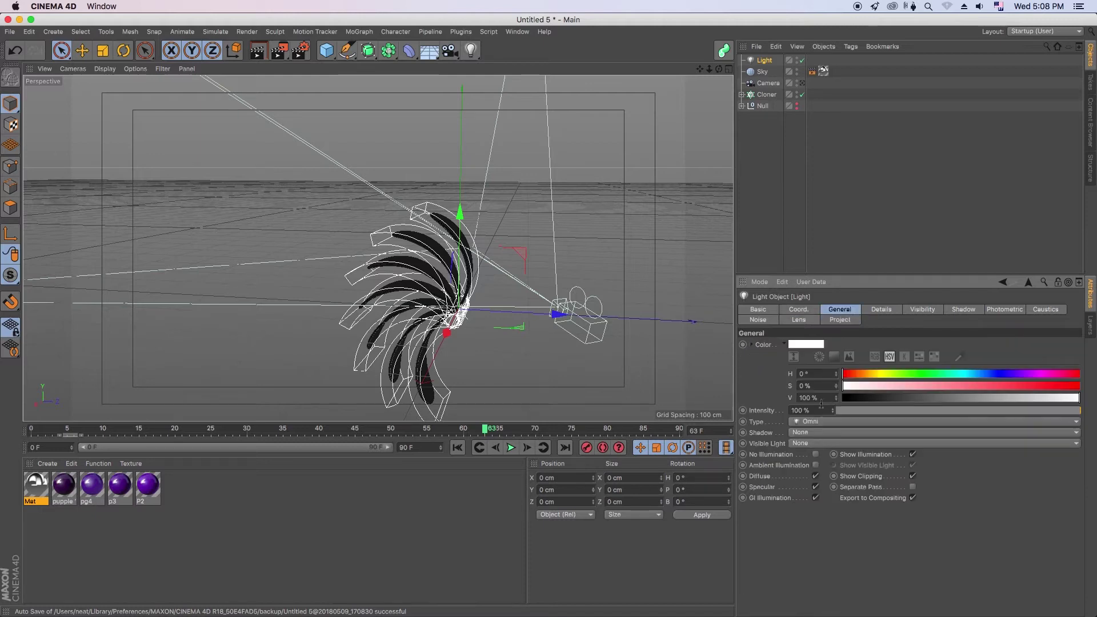
left_click(817, 422)
left_click(812, 468)
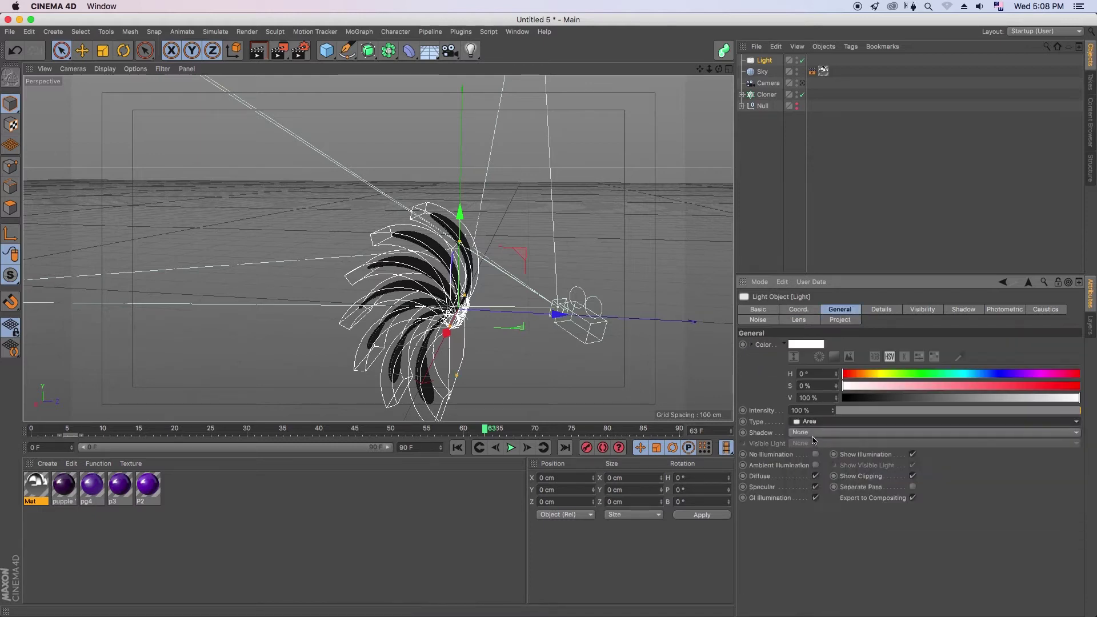
left_click(813, 435)
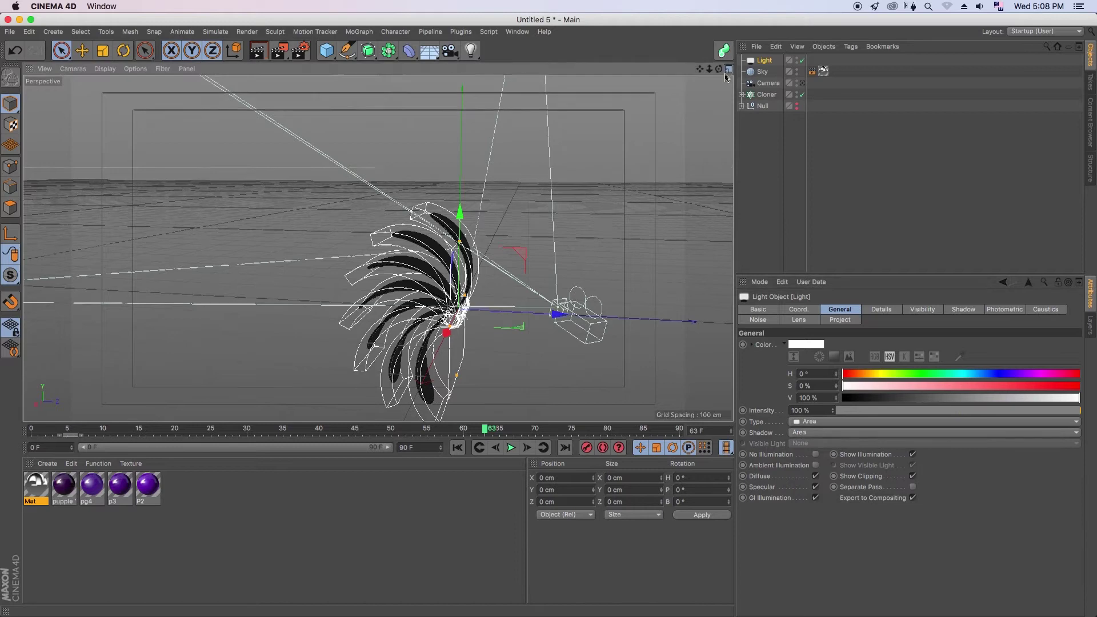
Resize and position the area light around the petals in the four-view layout.
left_click(729, 68)
mouse_move(569, 323)
left_mouse_down()
mouse_move(582, 325)
mouse_move(558, 291)
left_mouse_up()
left_click_drag(605, 323, 637, 323)
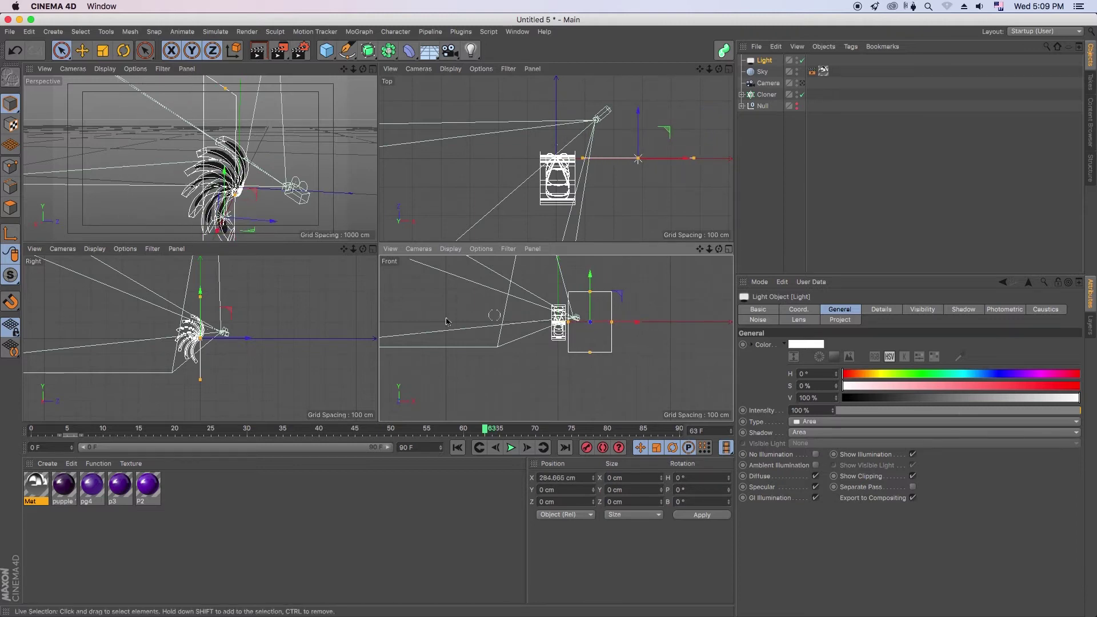
left_click_drag(247, 338, 296, 339)
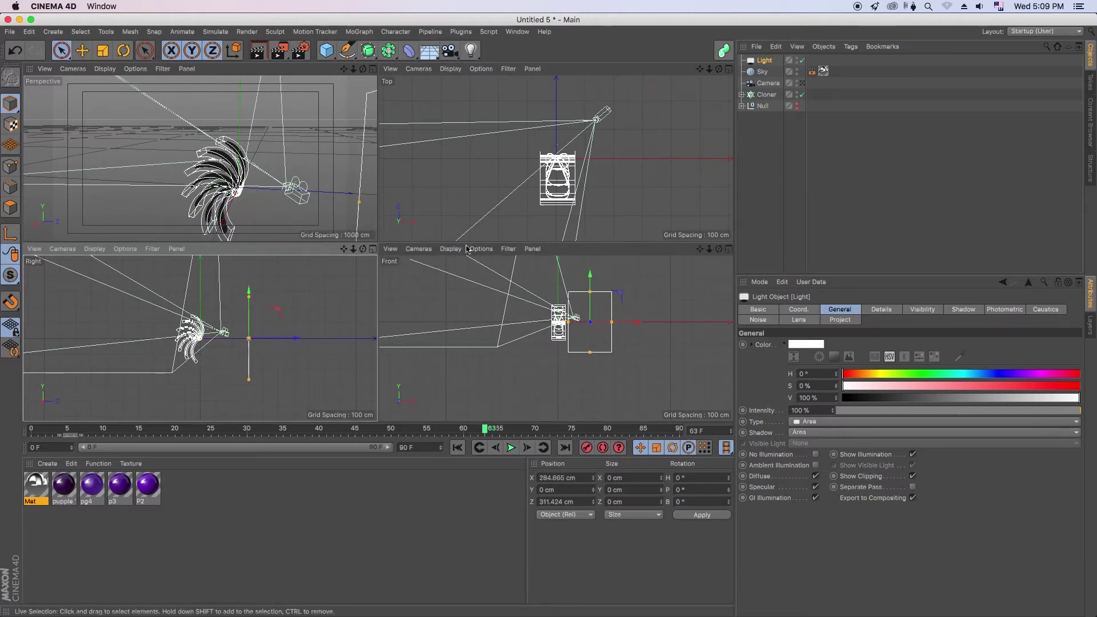
scroll(600, 143, "down", 3)
mouse_move(642, 111)
left_mouse_down()
mouse_move(594, 111)
mouse_move(604, 112)
left_mouse_up()
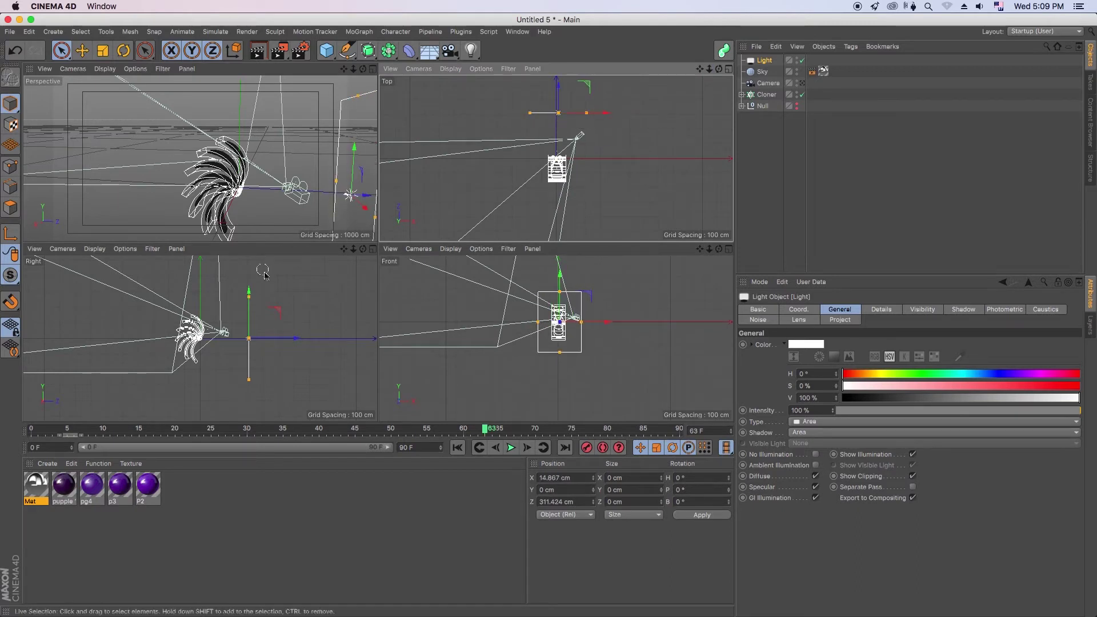
left_click_drag(249, 298, 250, 292)
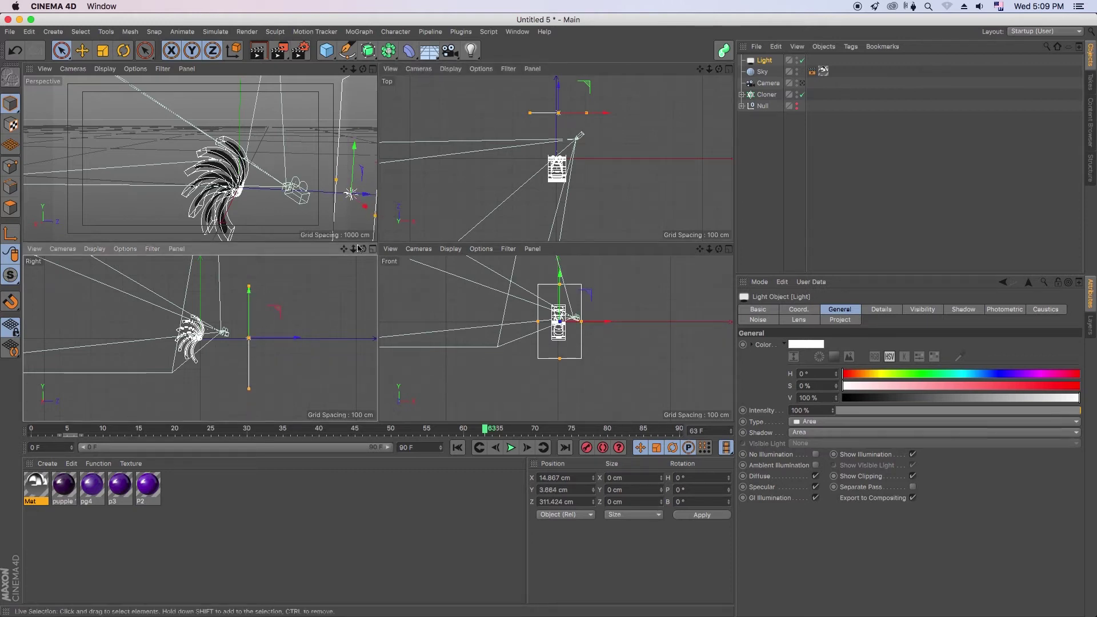
middle_click(358, 135)
middle_click(574, 320)
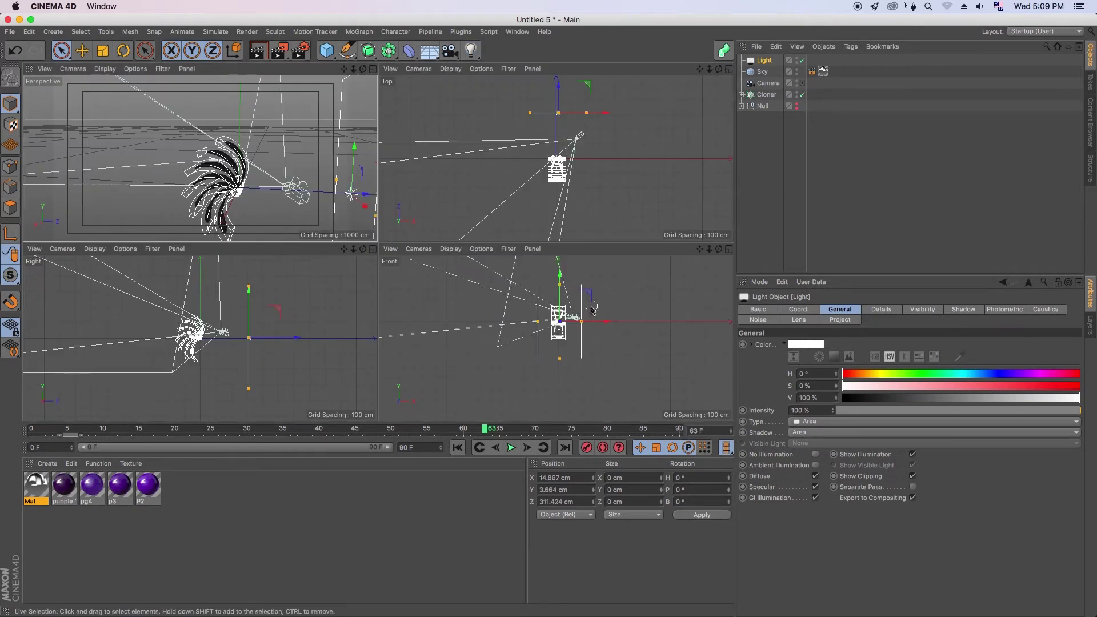
Turn the area light to 87.6° heading and move it to about X 223 cm.
key("r")
left_click_drag(574, 320, 656, 313)
key("e")
mouse_move(547, 325)
left_mouse_down()
mouse_move(573, 324)
mouse_move(566, 319)
left_mouse_up()
left_click_drag(573, 181, 566, 215)
middle_click(237, 183)
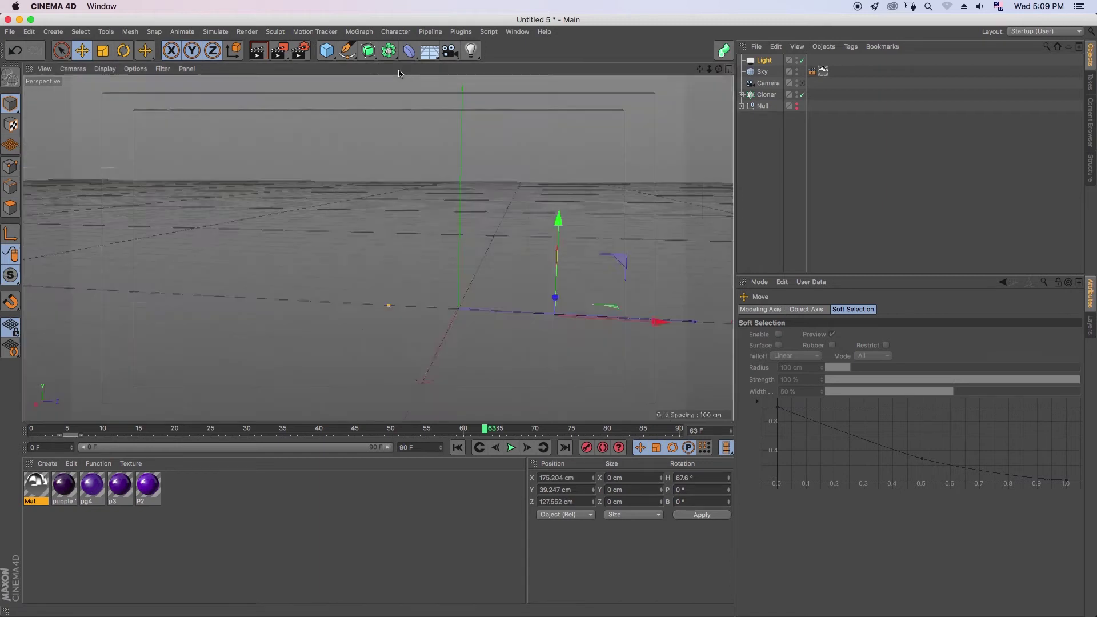
Add Light.1 and Light.2, placing one at X 203, Z -157 cm.
left_click(471, 50)
key("F5")
mouse_move(566, 321)
left_mouse_down()
mouse_move(603, 326)
mouse_move(583, 323)
left_mouse_up()
left_click_drag(586, 140, 586, 181)
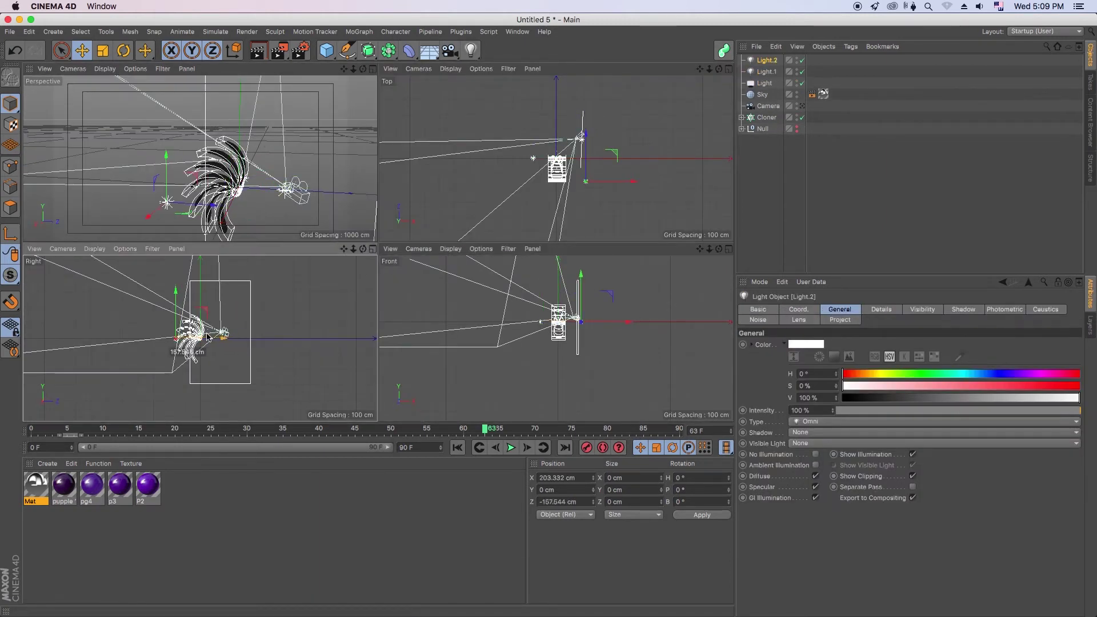
left_click(372, 69)
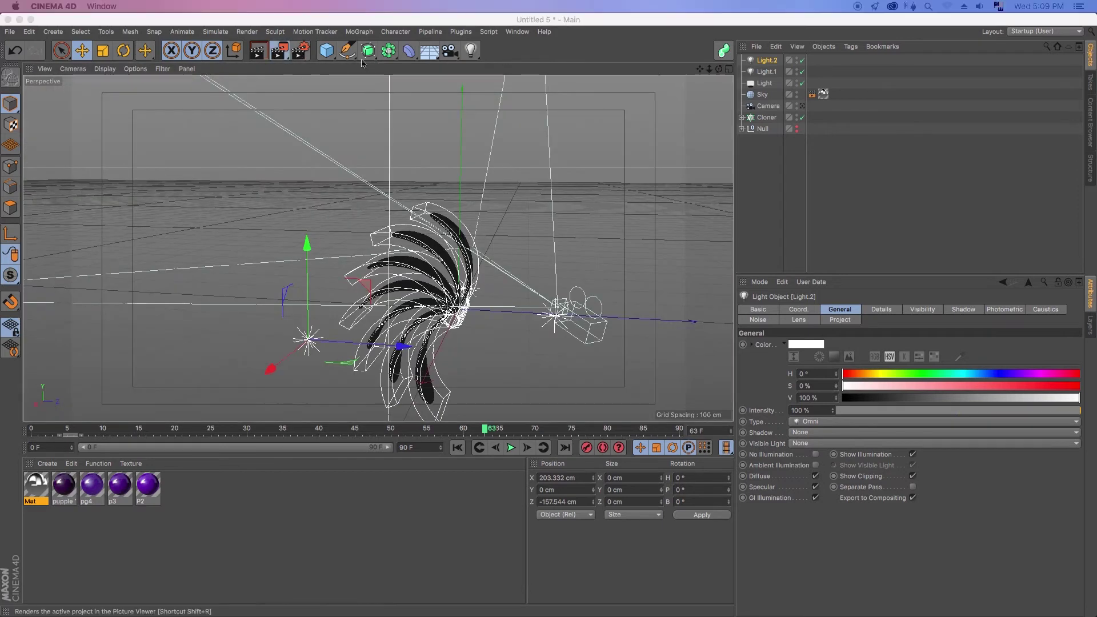
Add an Ambient Occlusion effect in the Render Settings.
left_click(300, 50)
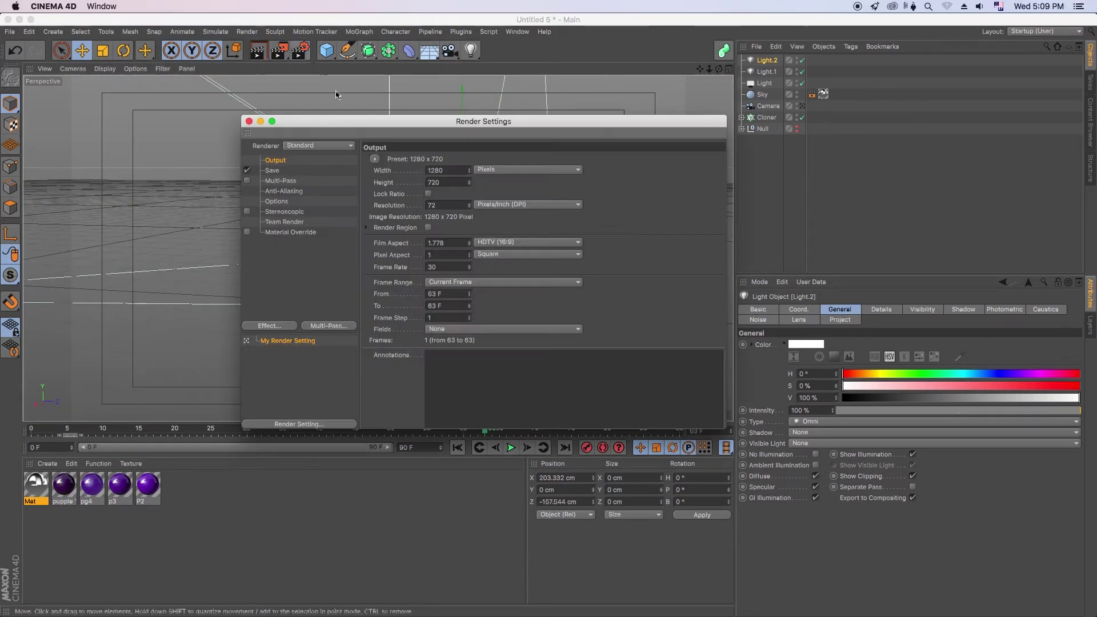
left_click(284, 192)
right_click(356, 207)
left_click(403, 385)
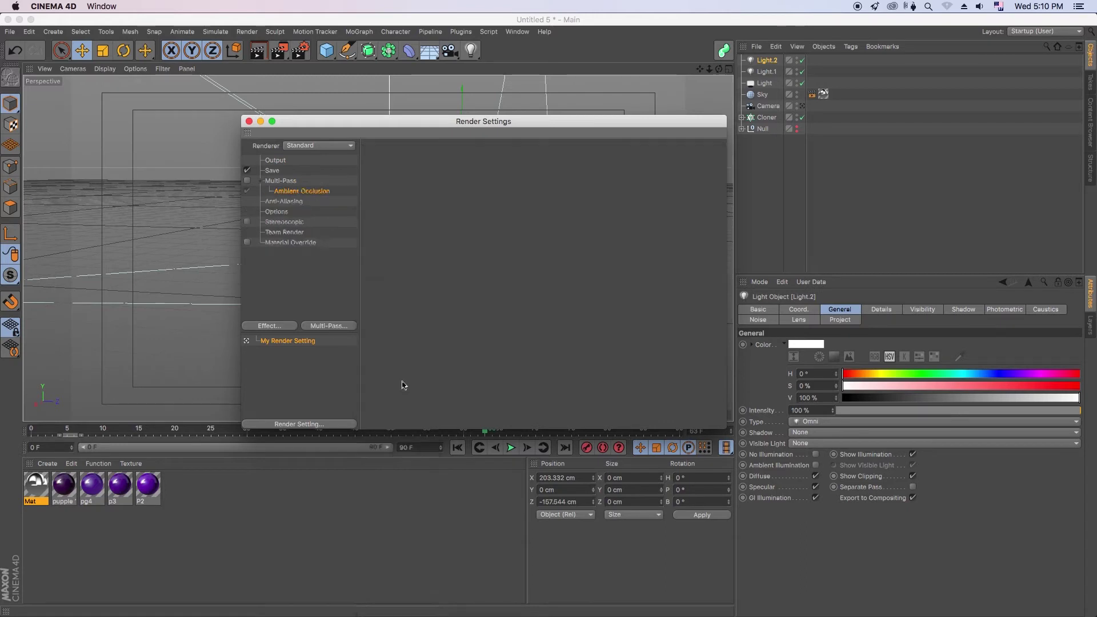
left_click(284, 326)
left_click(332, 346)
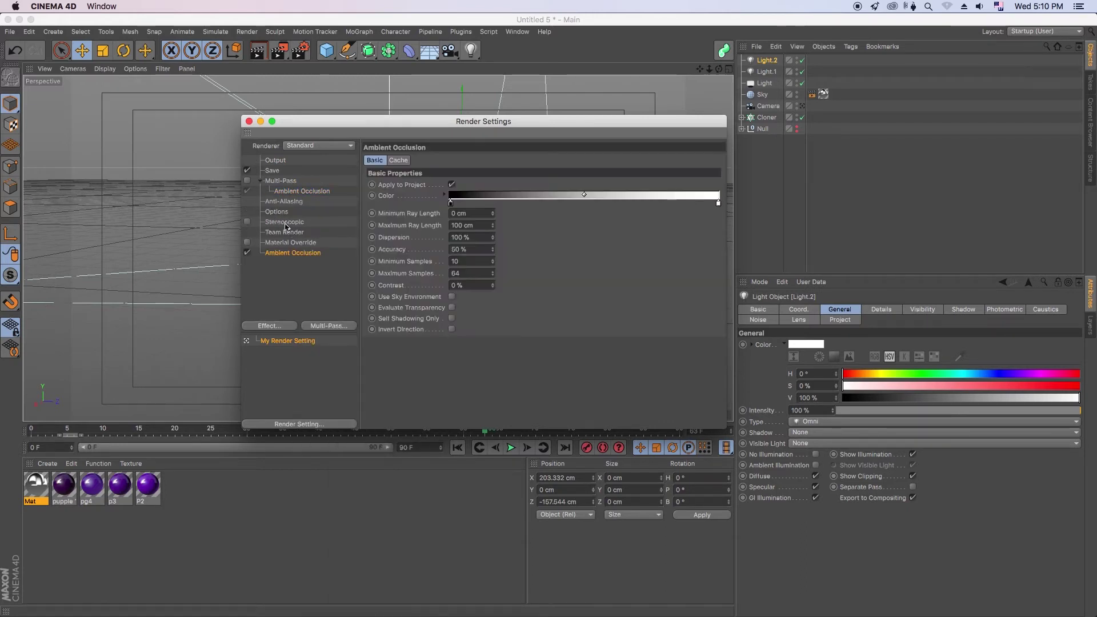
left_click(248, 121)
Run a quick viewport test render of the petals and move to frame 46.
scroll(252, 128, "up", 5)
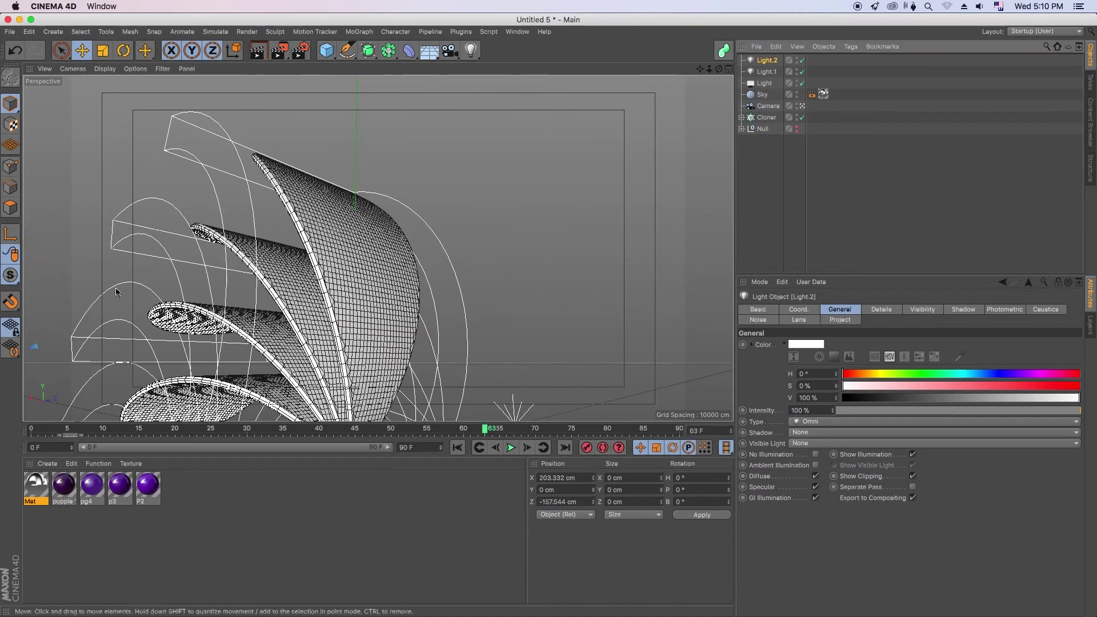
key("ctrl+r")
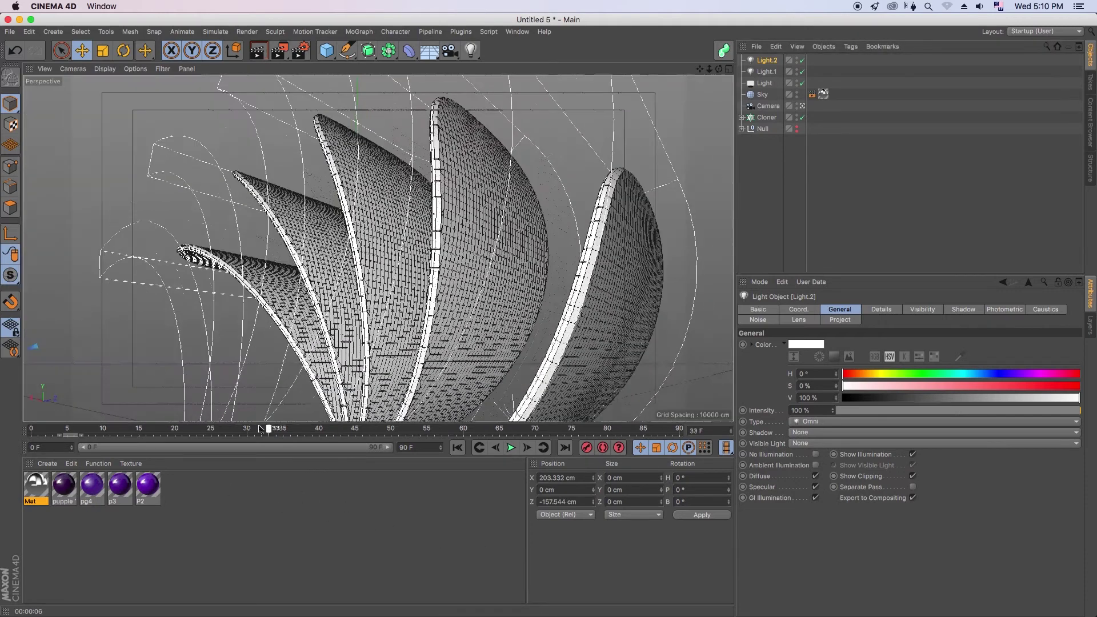
left_click_drag(485, 428, 362, 428)
Expand the Cloner to reveal its nested nulls and select Null.1.
left_click(767, 117)
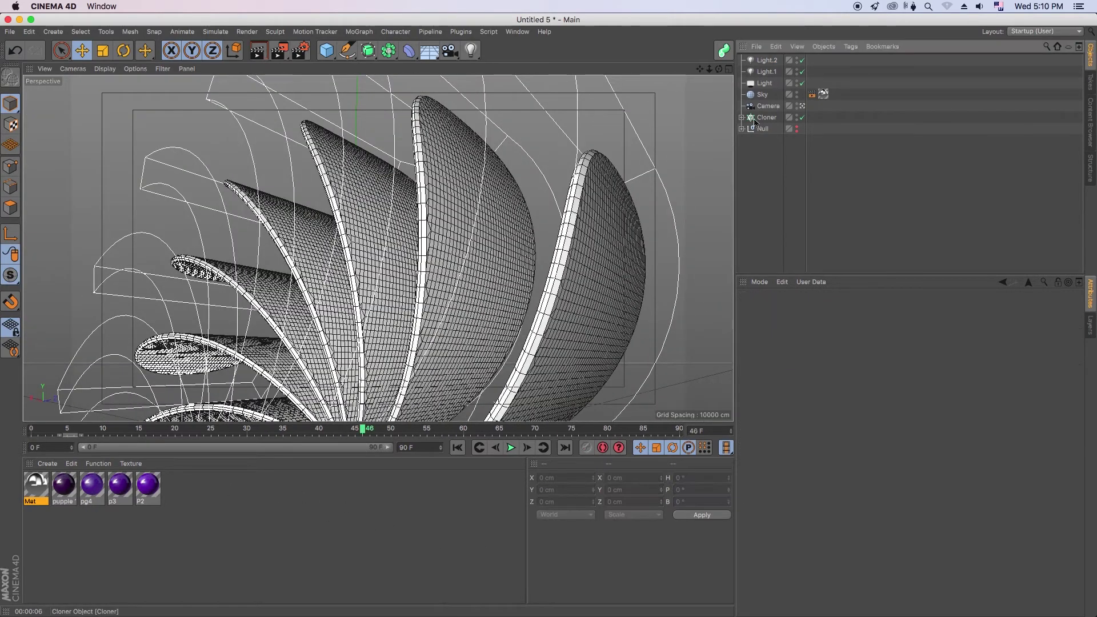
left_click(750, 131)
left_click(756, 388)
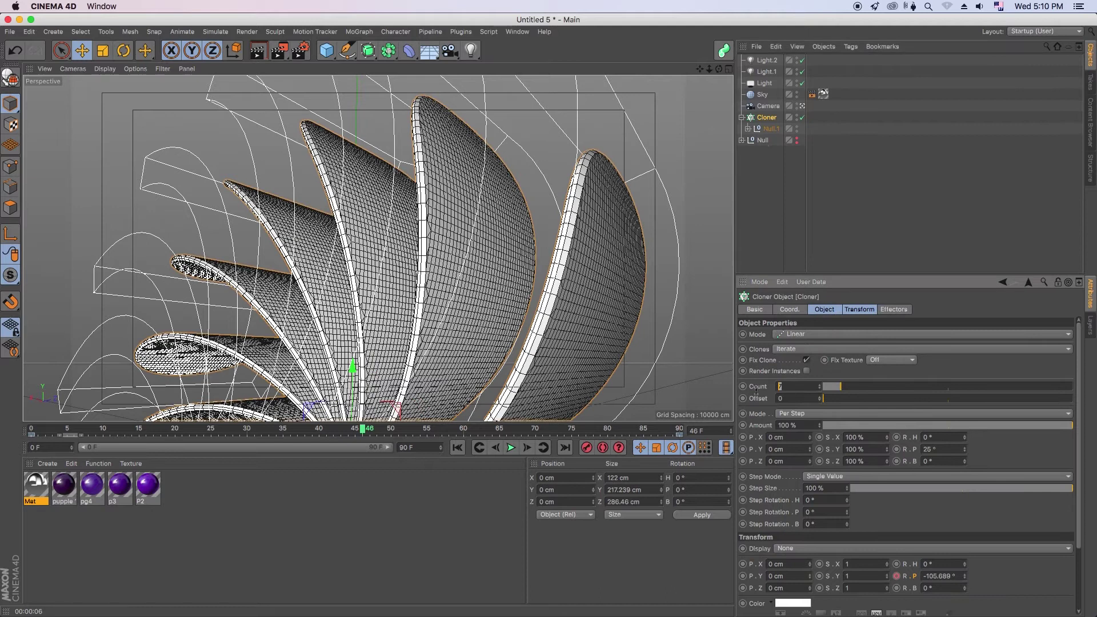
left_click_drag(762, 140, 777, 136, "ctrl")
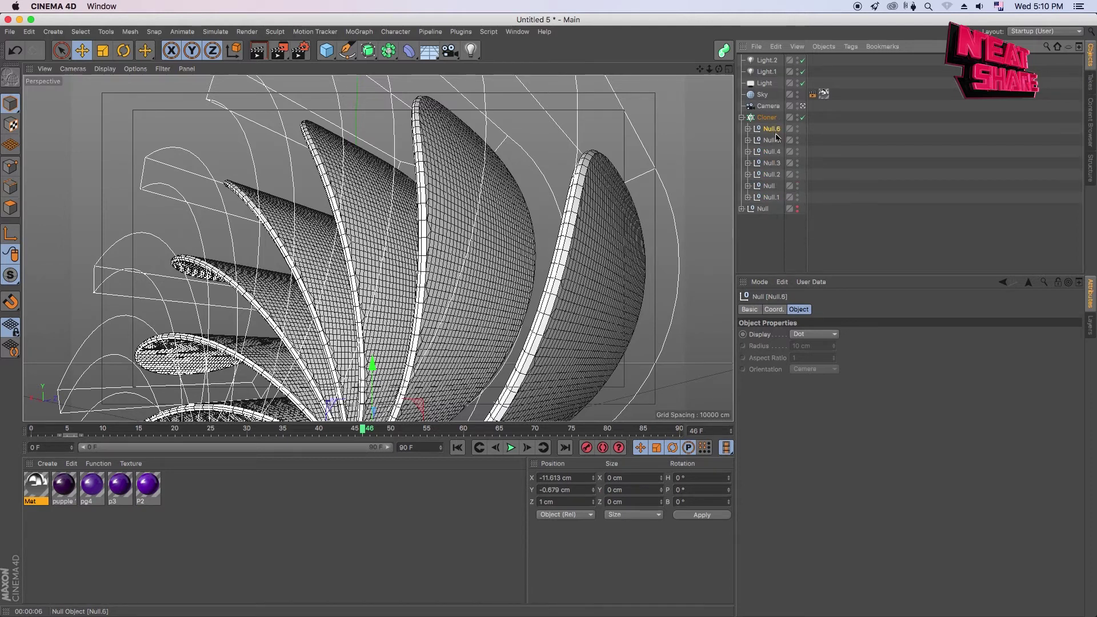
left_click(771, 197)
Inspect pupple 1's Color and its Reflectance Fresnel and specular layer settings.
left_click(63, 489)
double_click(64, 489)
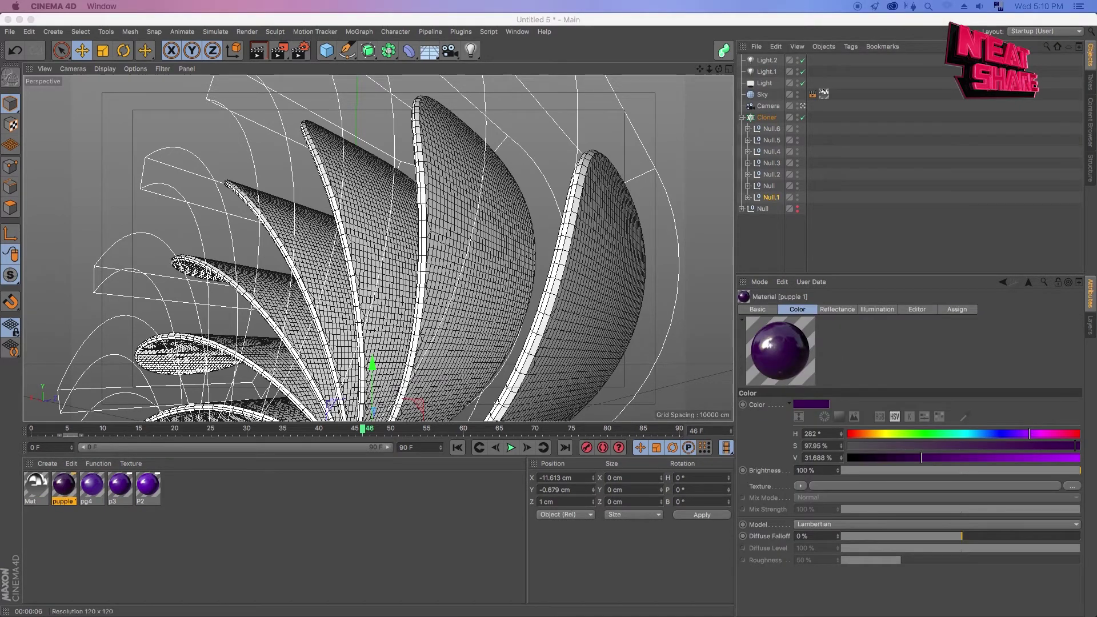
left_click_drag(582, 145, 370, 143)
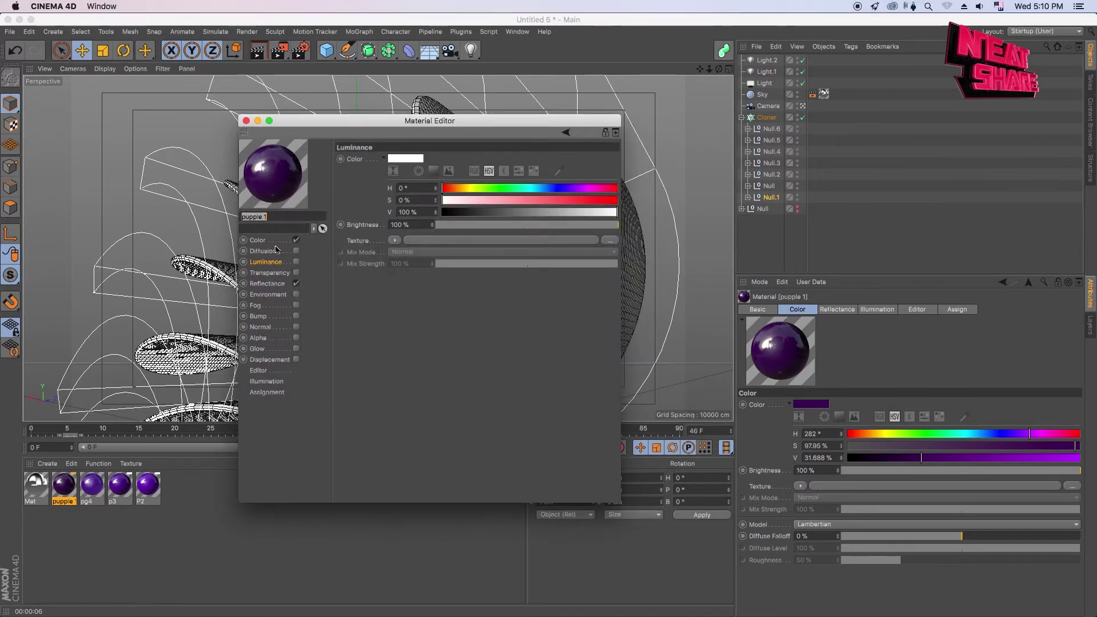
left_click(257, 240)
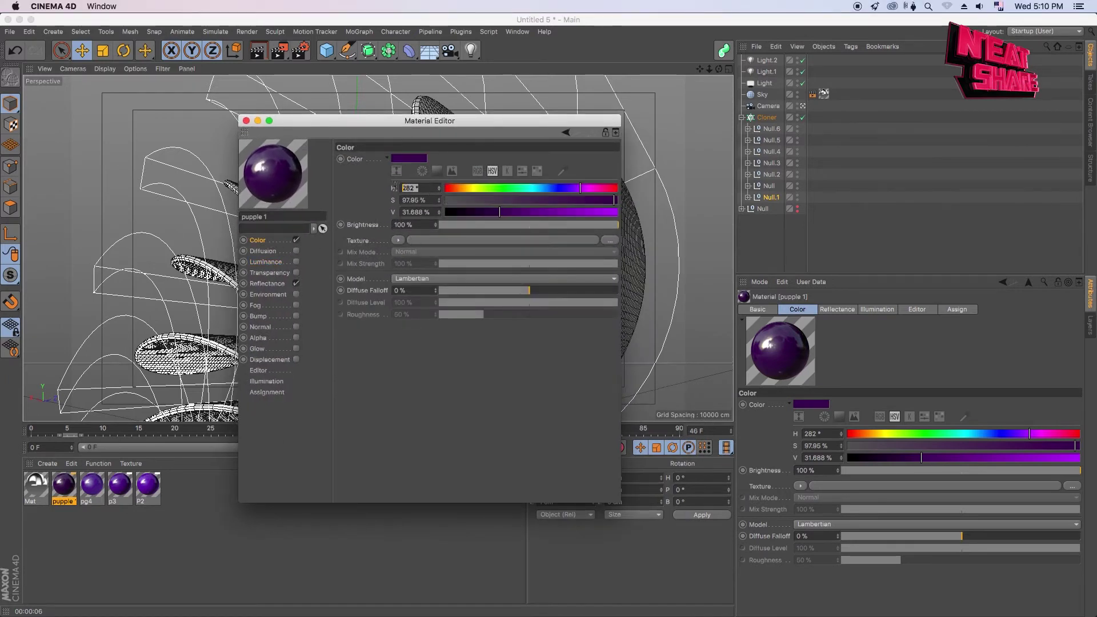
left_click_drag(426, 201, 393, 210)
left_click(278, 284)
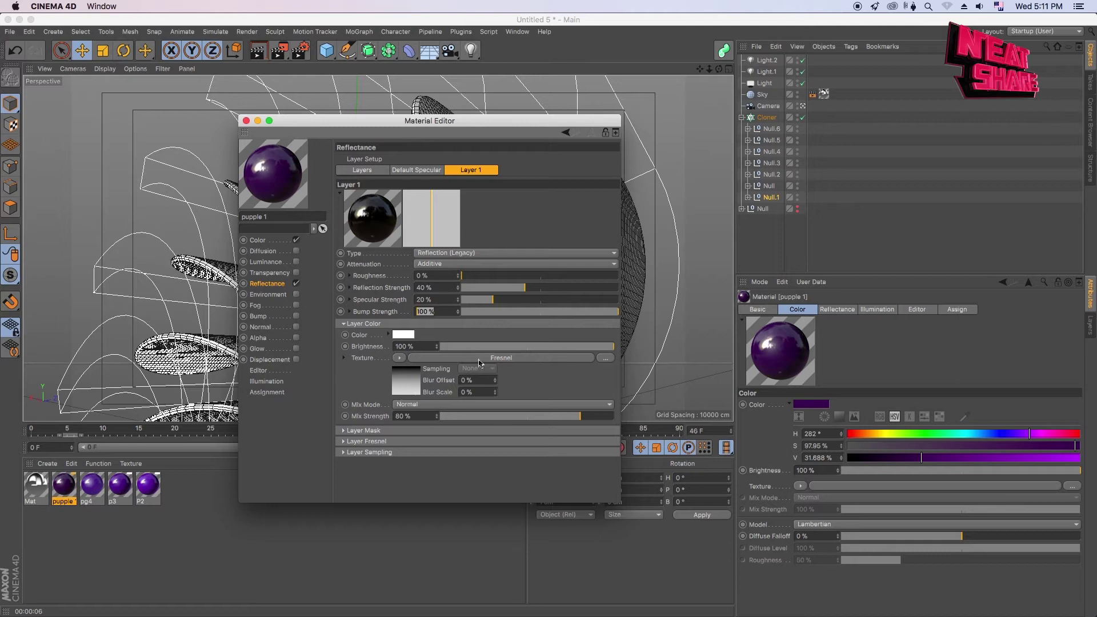
left_click(343, 441)
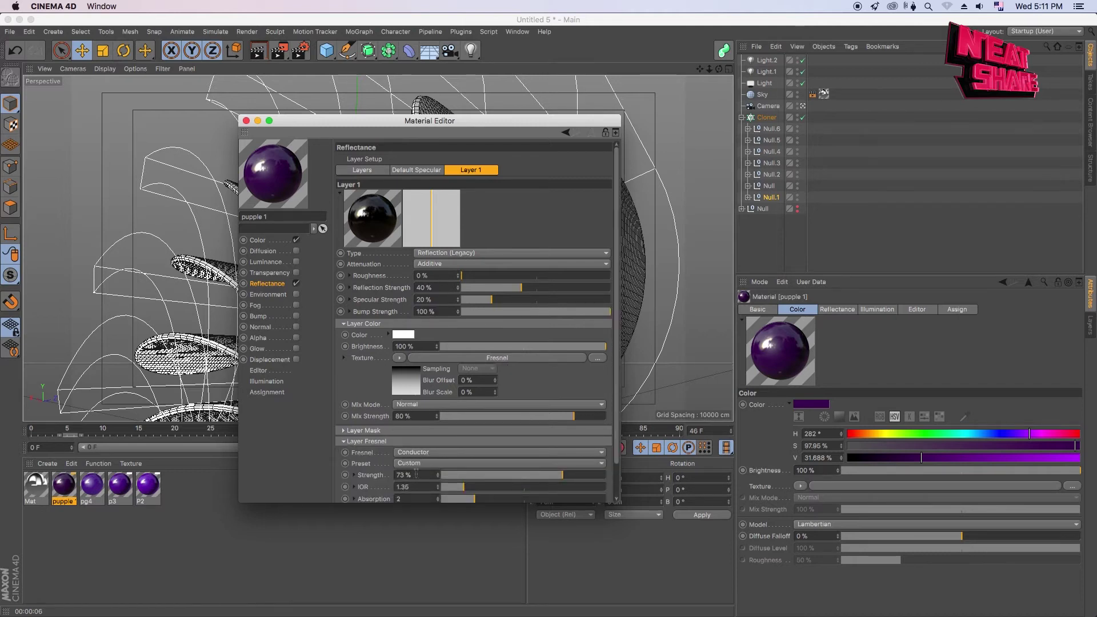
left_click(417, 170)
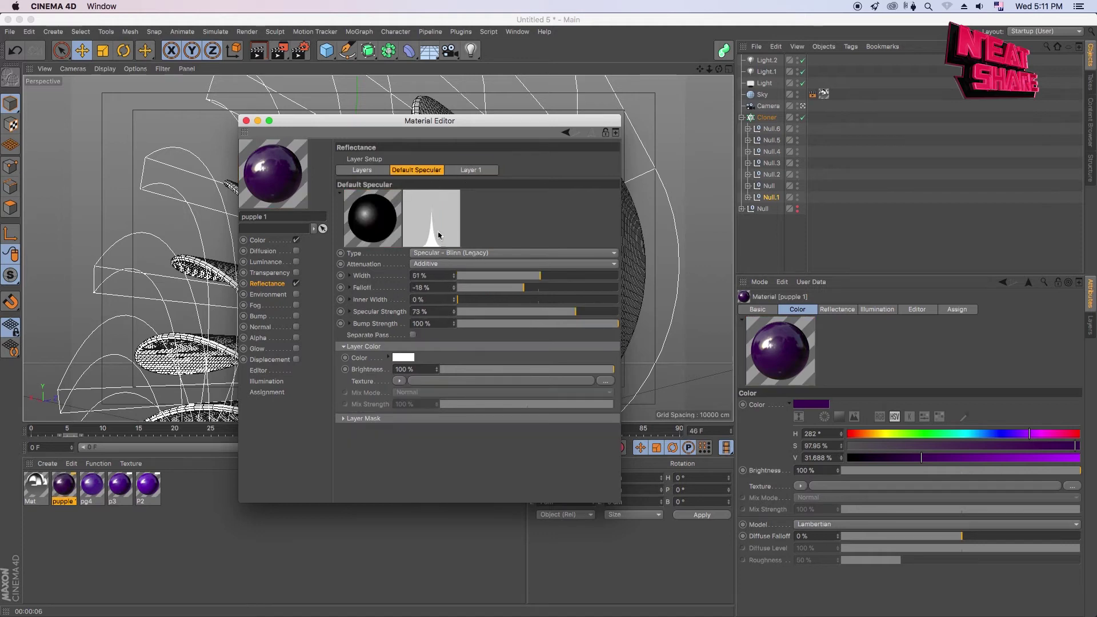
key("Tab")
Apply the pupple 1 material to Null.1.
left_click(245, 121)
left_click_drag(96, 472, 691, 266)
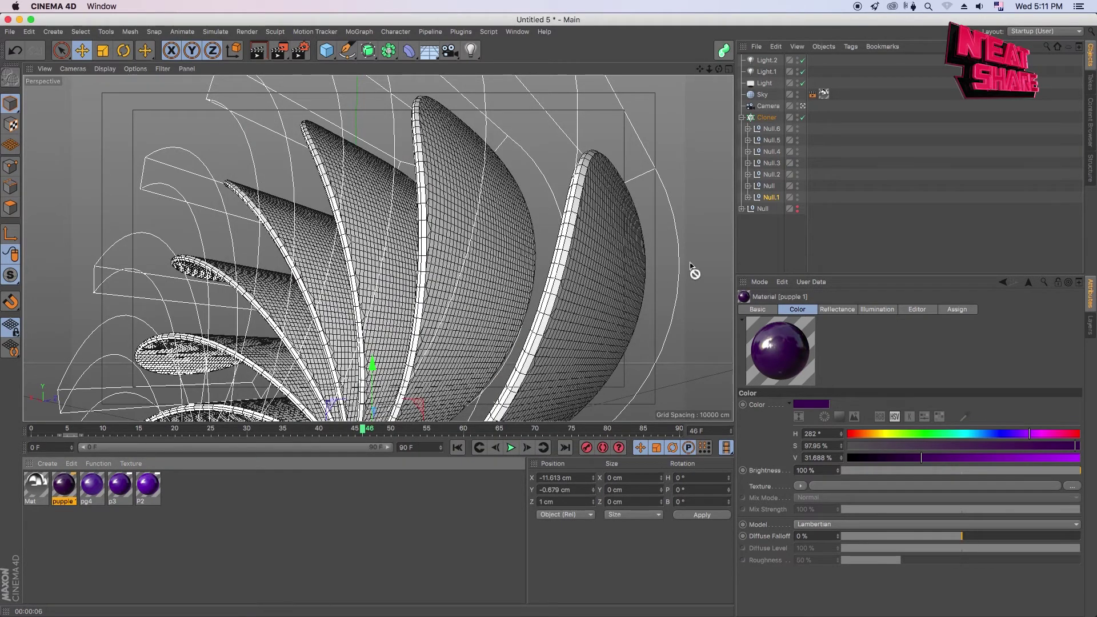
left_click_drag(760, 200, 764, 197)
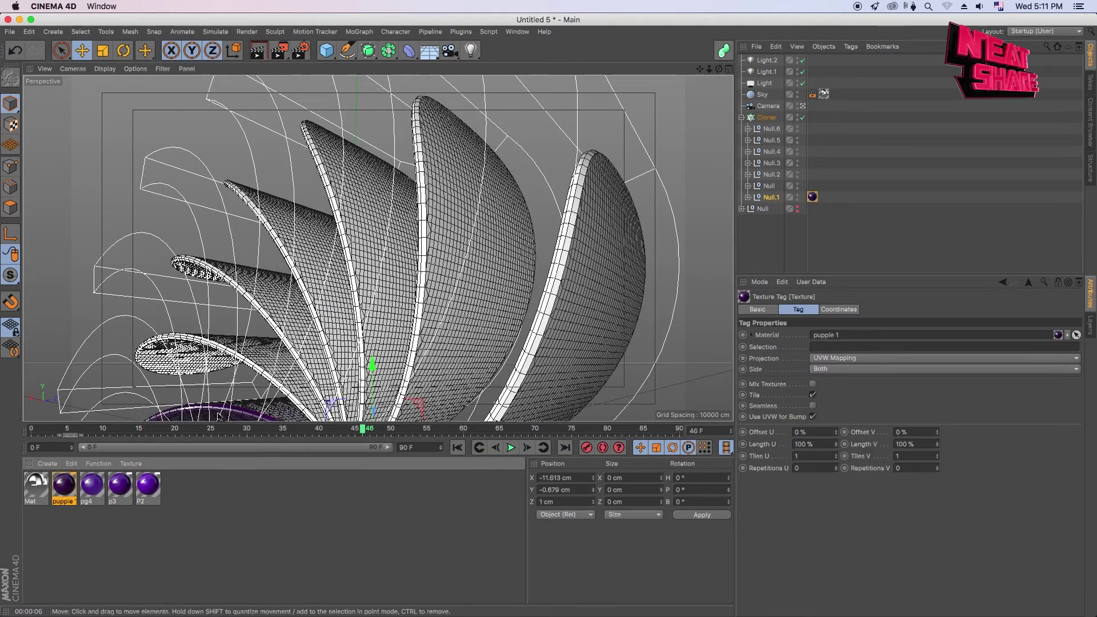
Review the pg4 material's reflectance and 90% transparency settings.
left_click(88, 488)
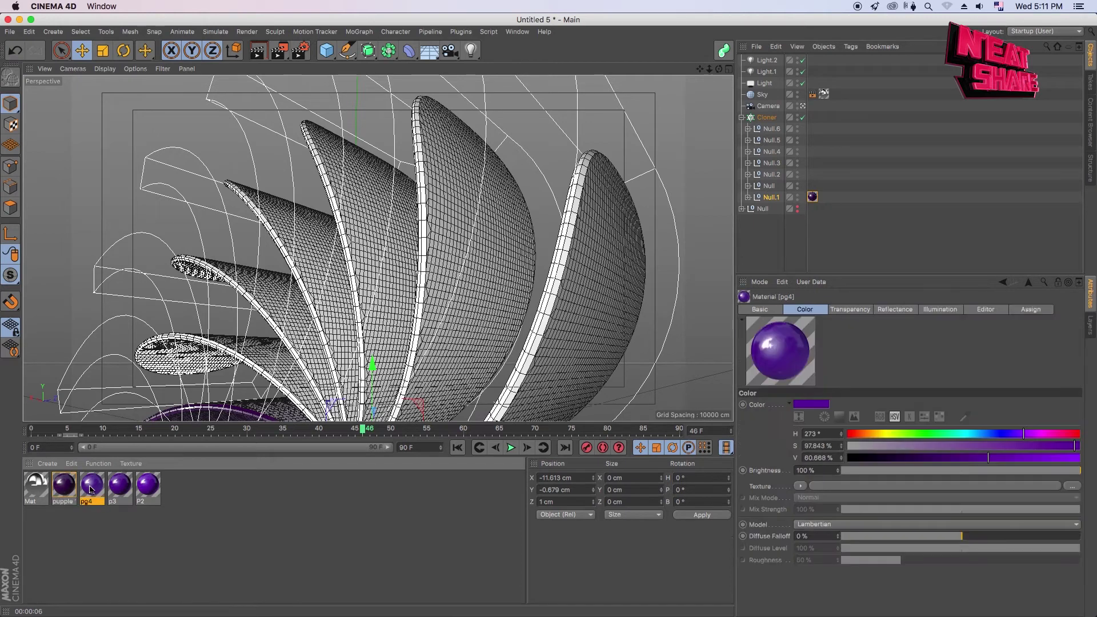
double_click(92, 485)
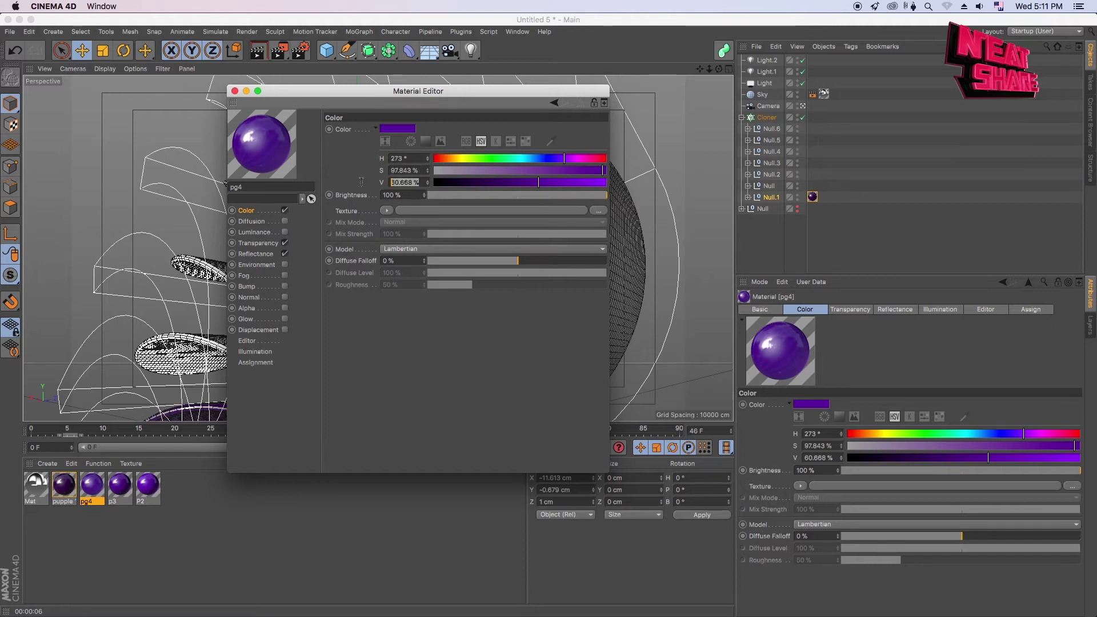
left_click(273, 255)
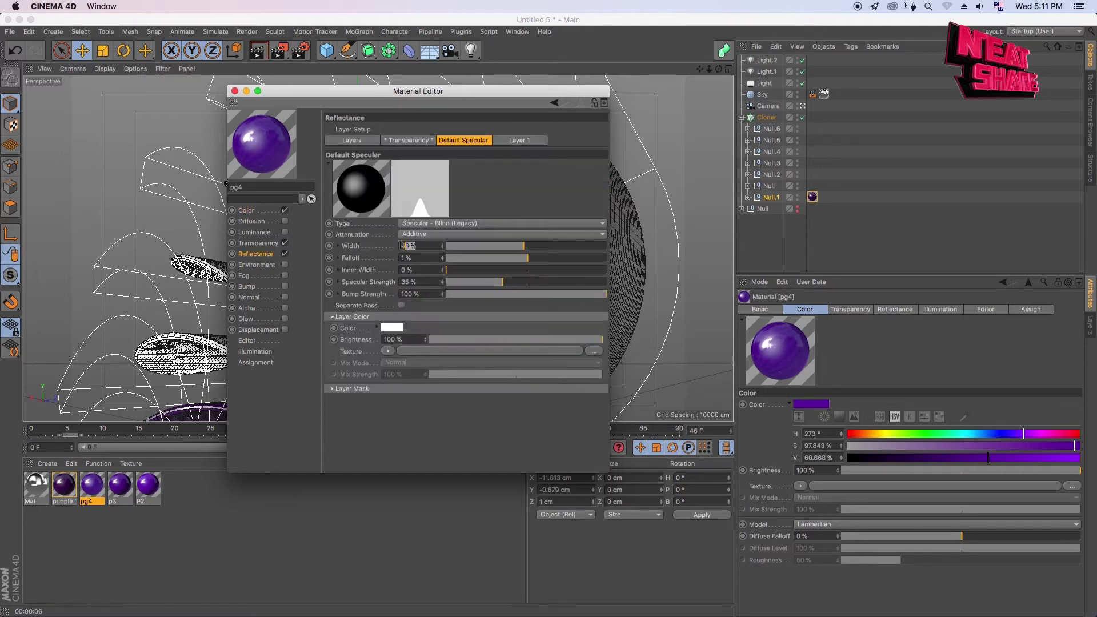
key("Tab")
left_click(265, 245)
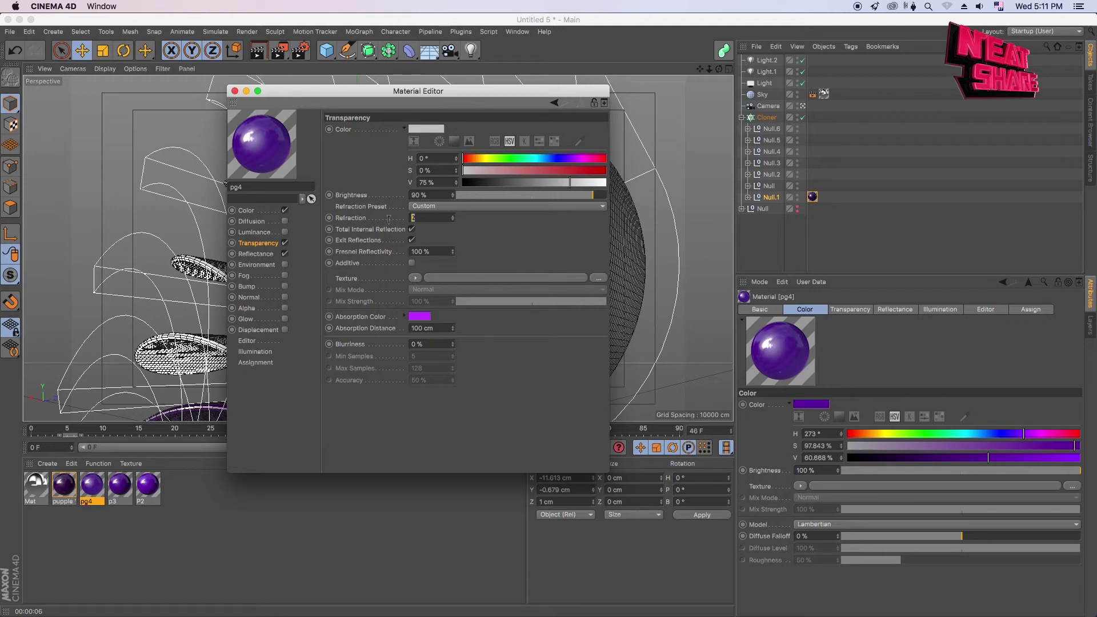
Apply the pg4 material to the Null petal under the Cloner.
left_click(234, 92)
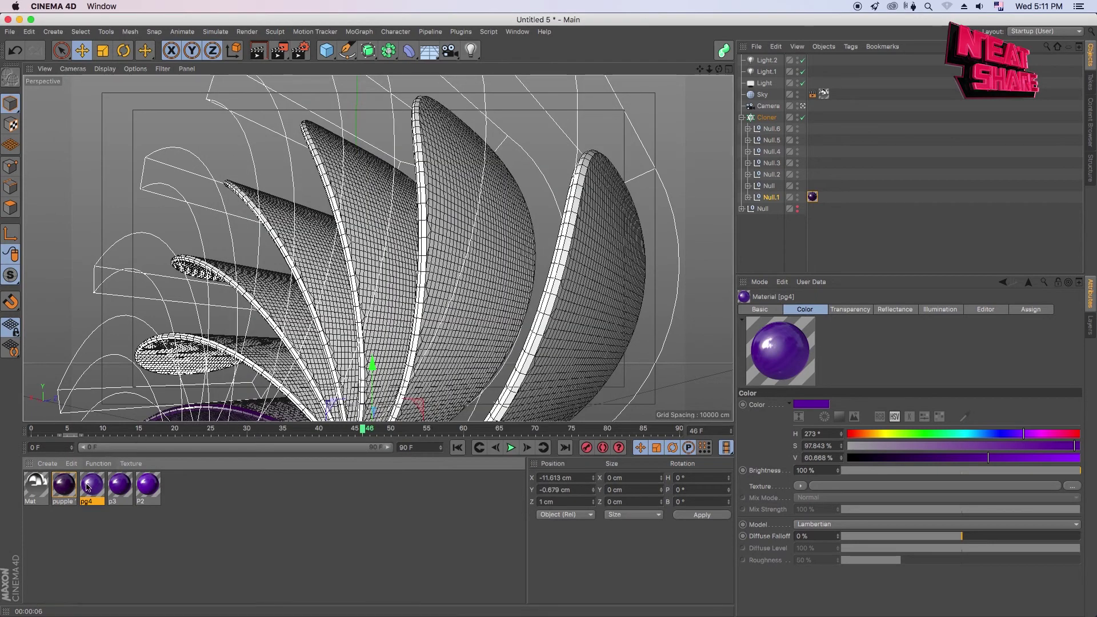
left_click_drag(176, 464, 750, 231)
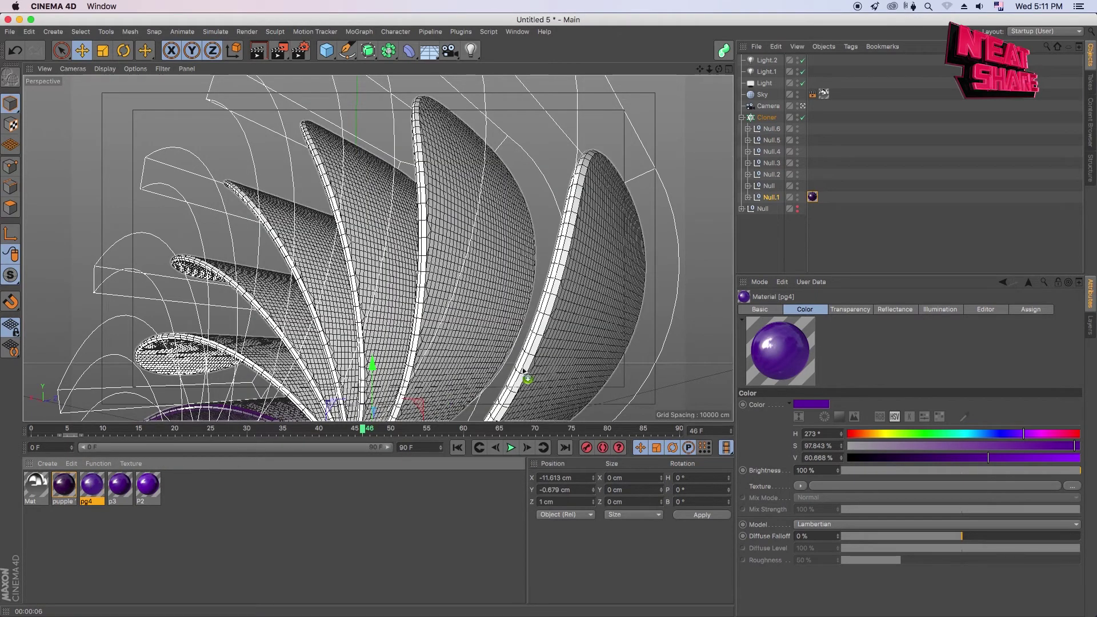
left_click_drag(769, 188, 768, 188)
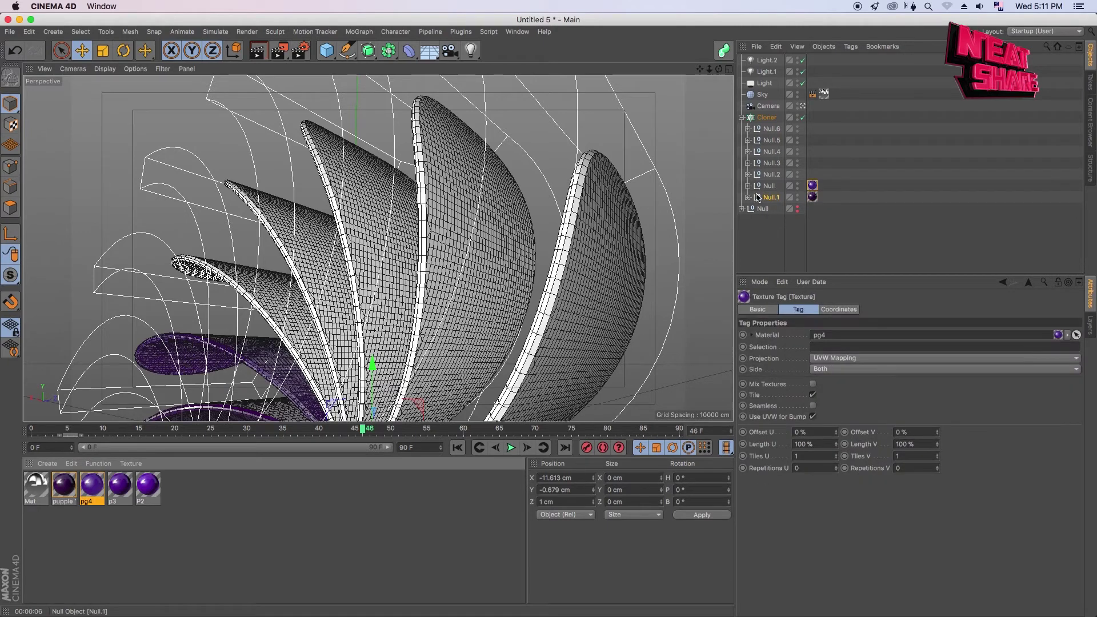
Inspect material p3's Color and reflection layer Fresnel settings.
left_click(118, 490)
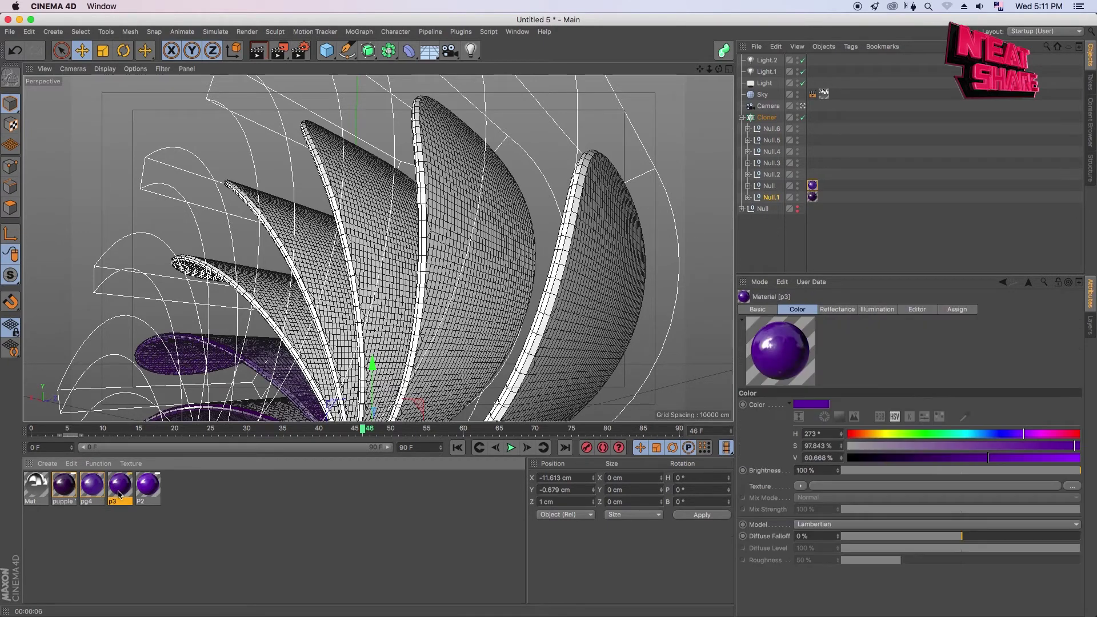
double_click(118, 490)
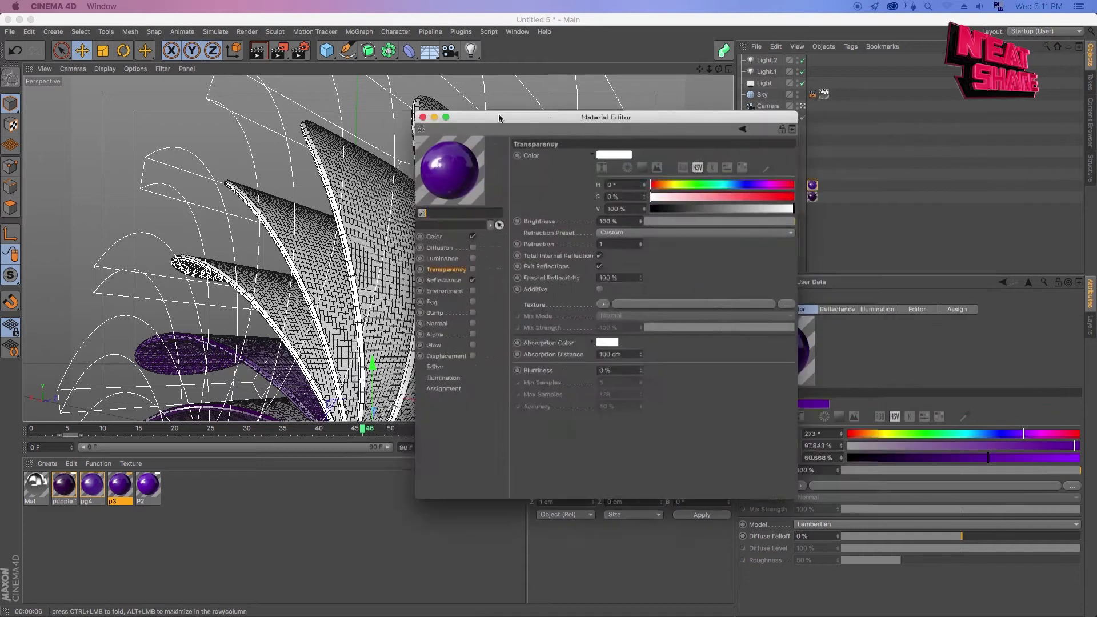
left_click(225, 224)
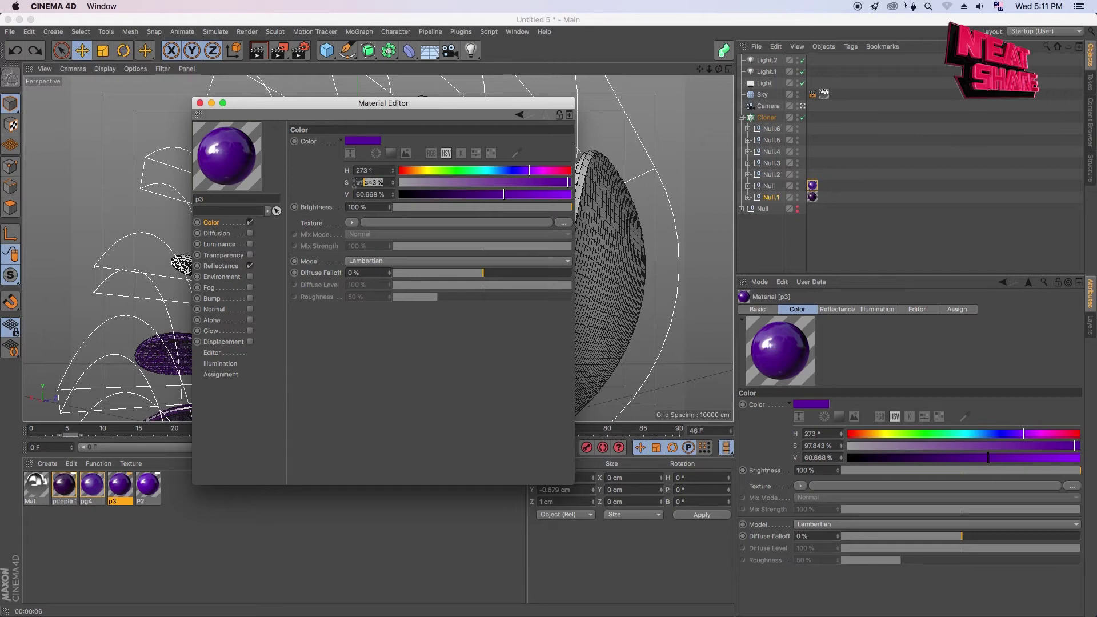
left_click(243, 267)
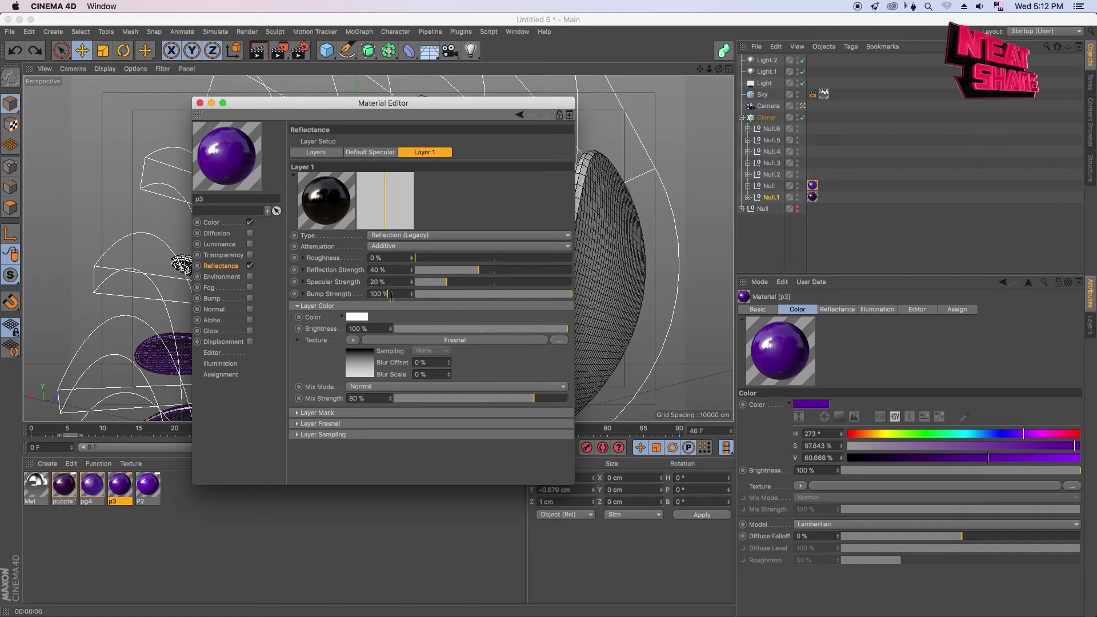
left_click(297, 424)
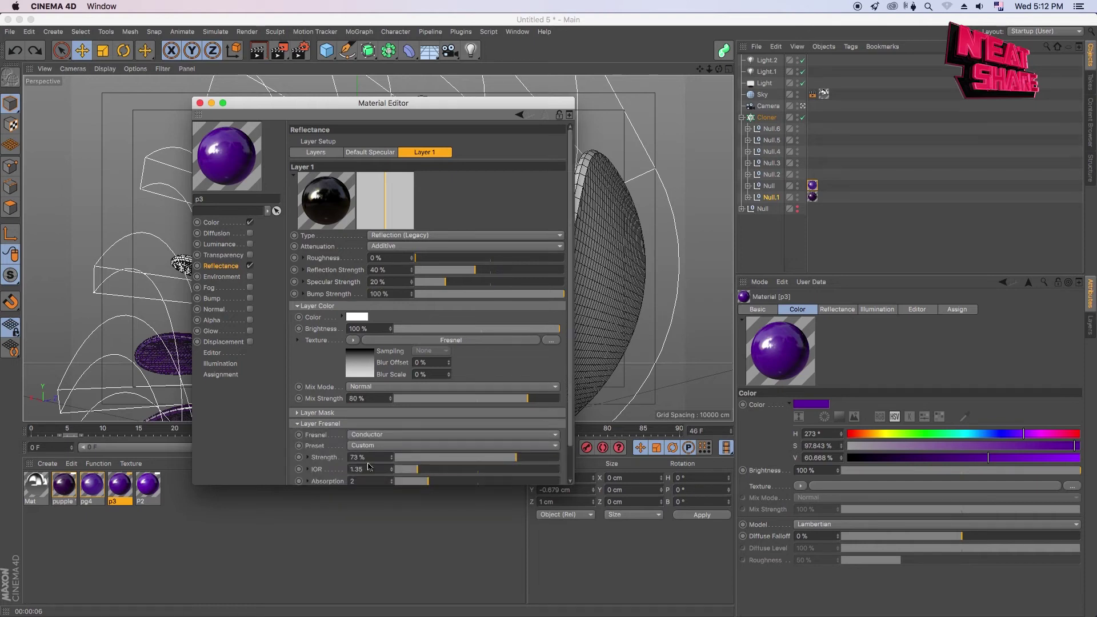
Apply material p3 to the Null.2 petal.
left_click(199, 103)
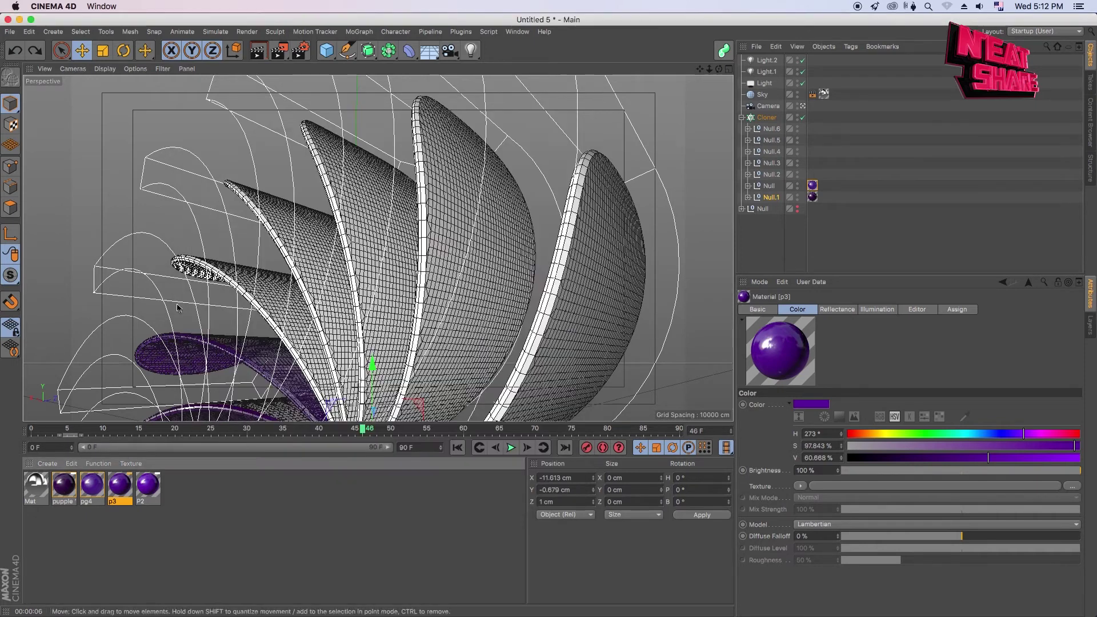
left_click_drag(775, 195, 769, 175)
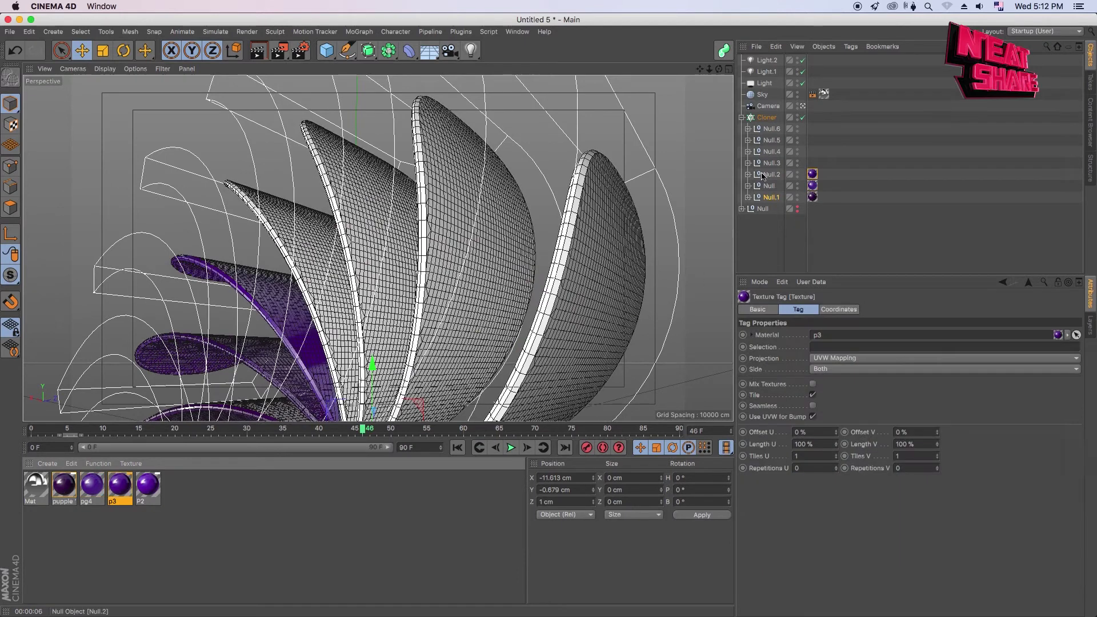
left_click(150, 491)
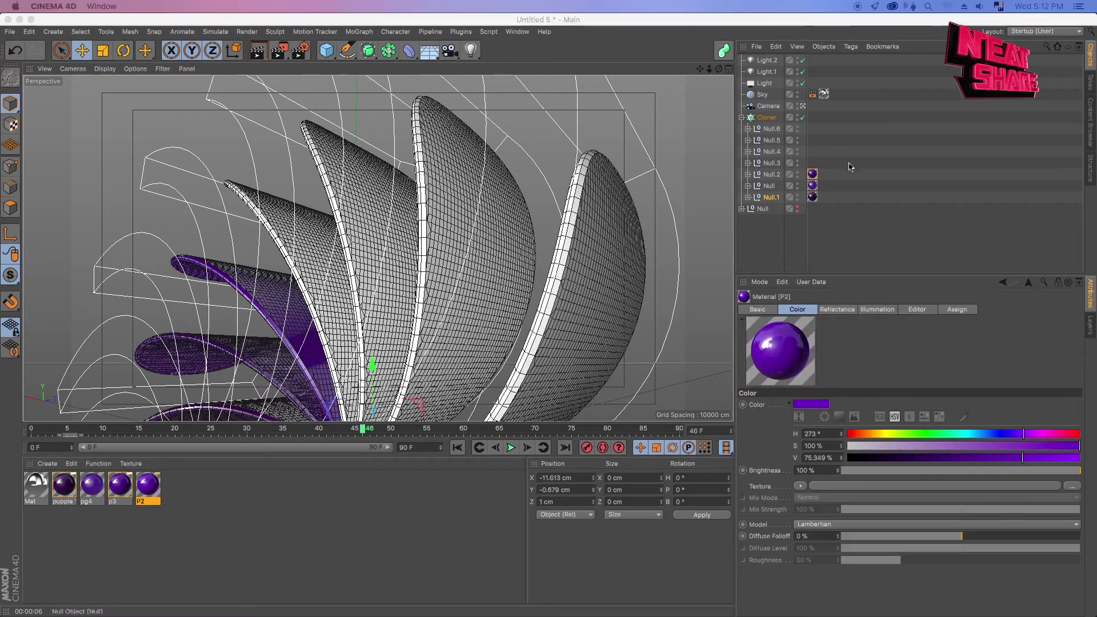
Inspect material P2's colour, reflection layer and default specular settings.
double_click(149, 490)
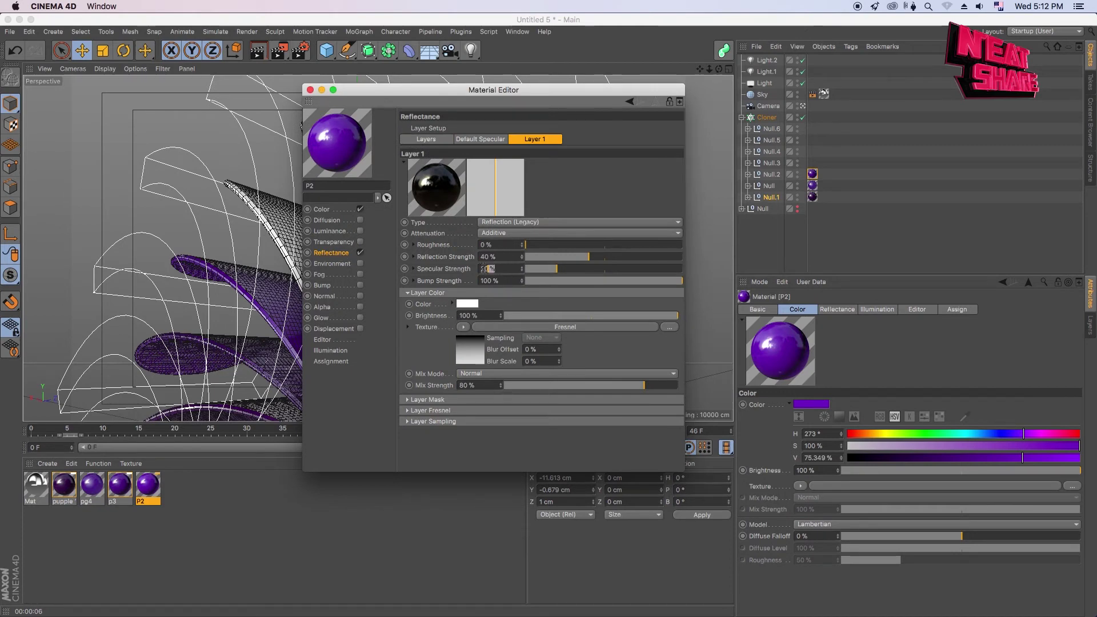
left_click(322, 209)
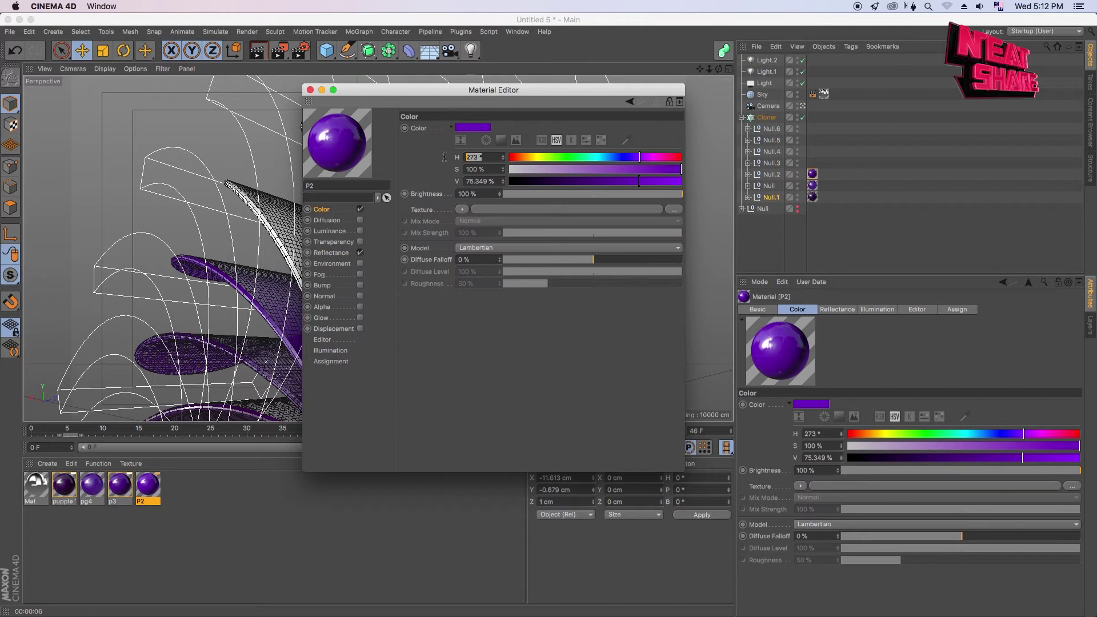
left_click(331, 253)
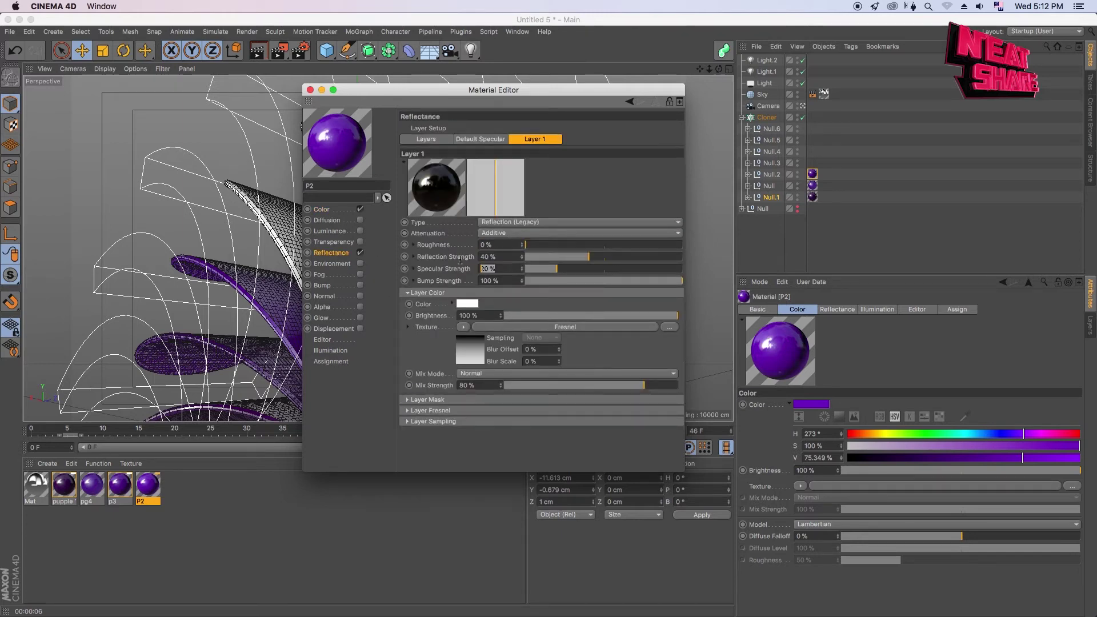
left_click(486, 139)
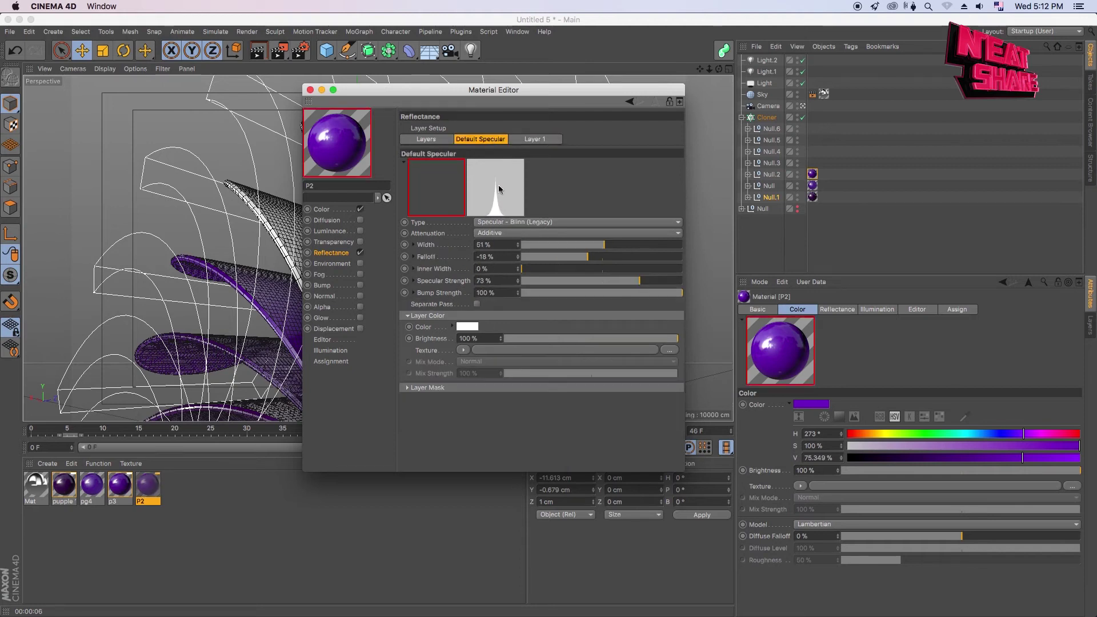
left_click(310, 90)
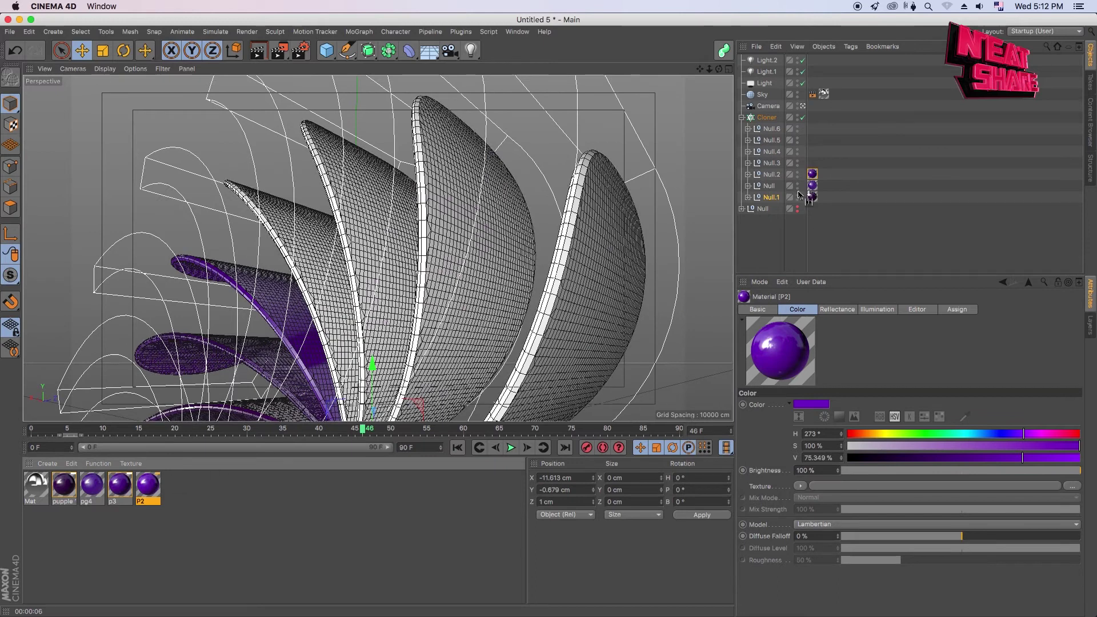
Apply purple materials to Null.3 and Null.4 (pupple 1), Null.5 (pg4) and Null.6 (P2).
left_click_drag(800, 196, 769, 166)
left_click(771, 152)
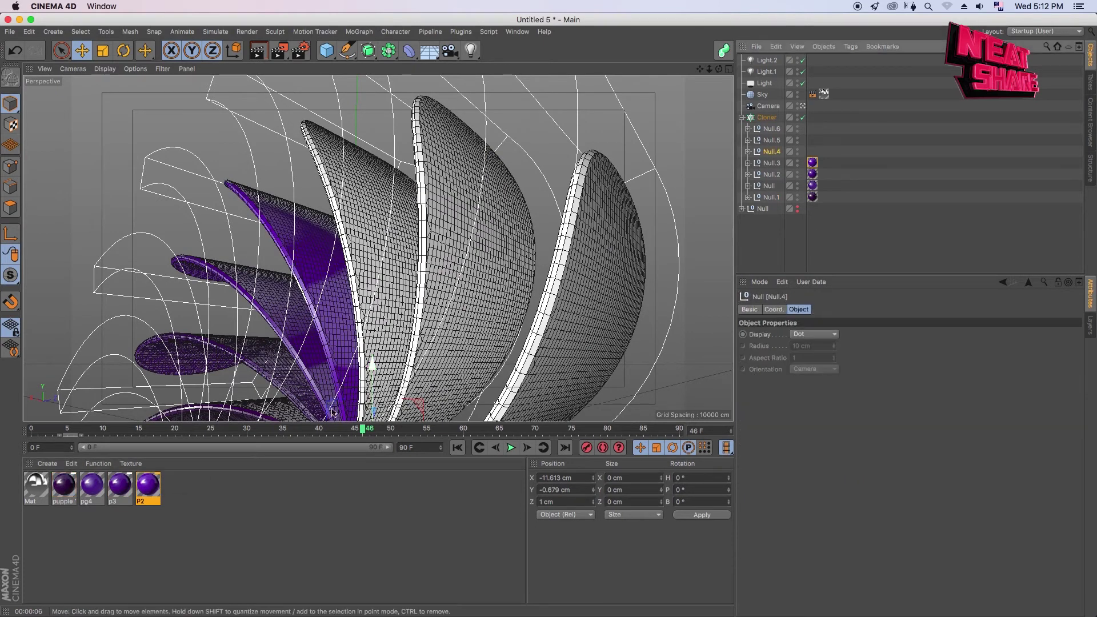
left_click_drag(763, 157, 767, 153)
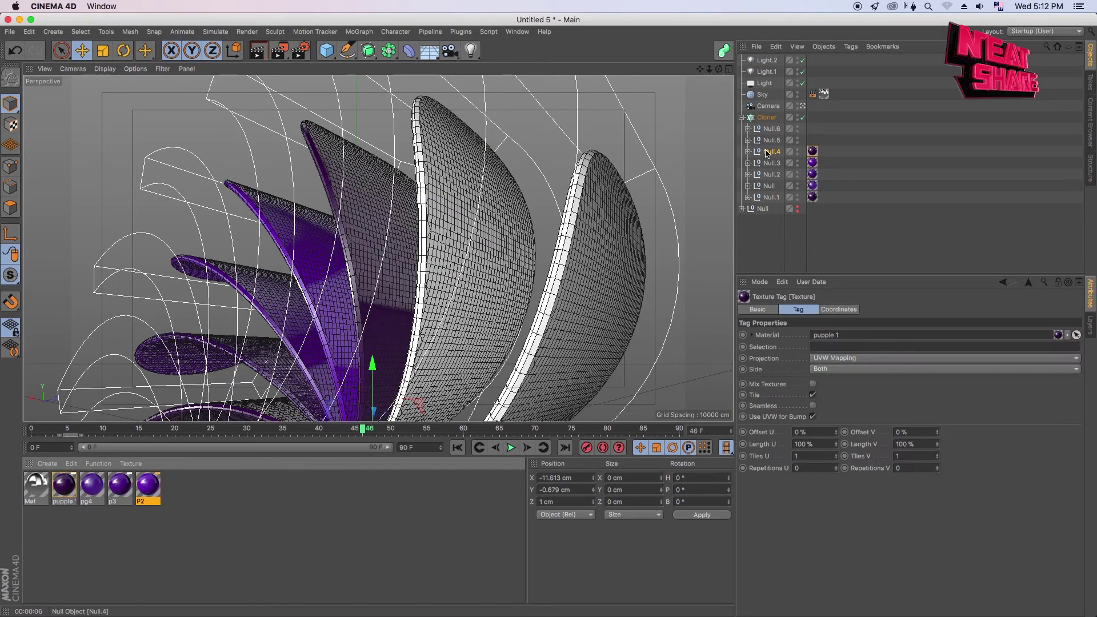
left_click(772, 141)
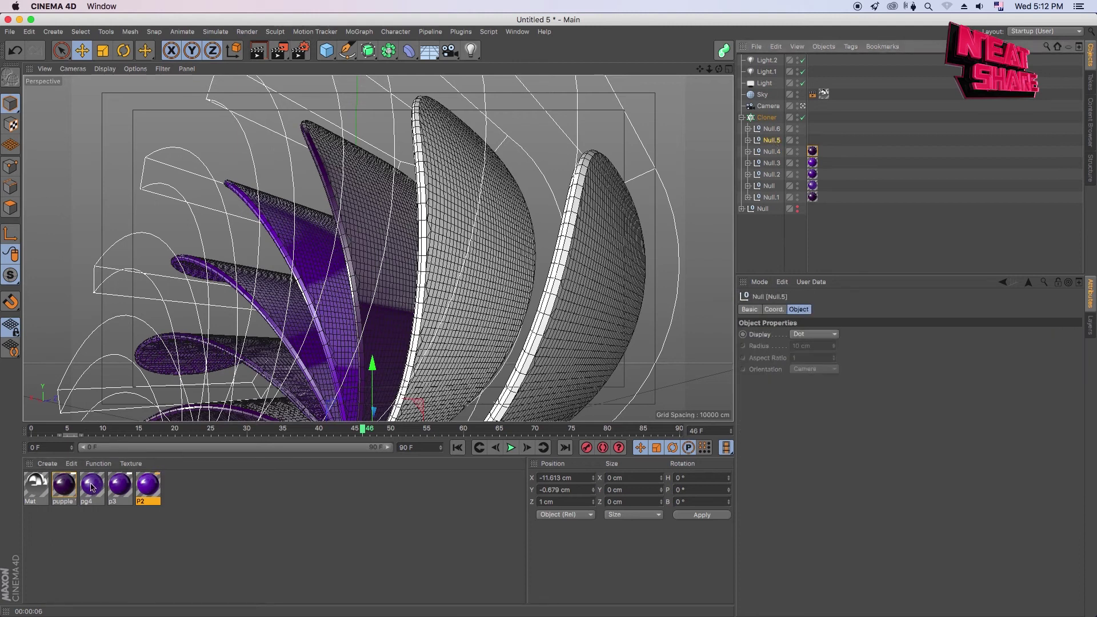
left_click_drag(92, 487, 690, 220)
left_click_drag(767, 143, 769, 140)
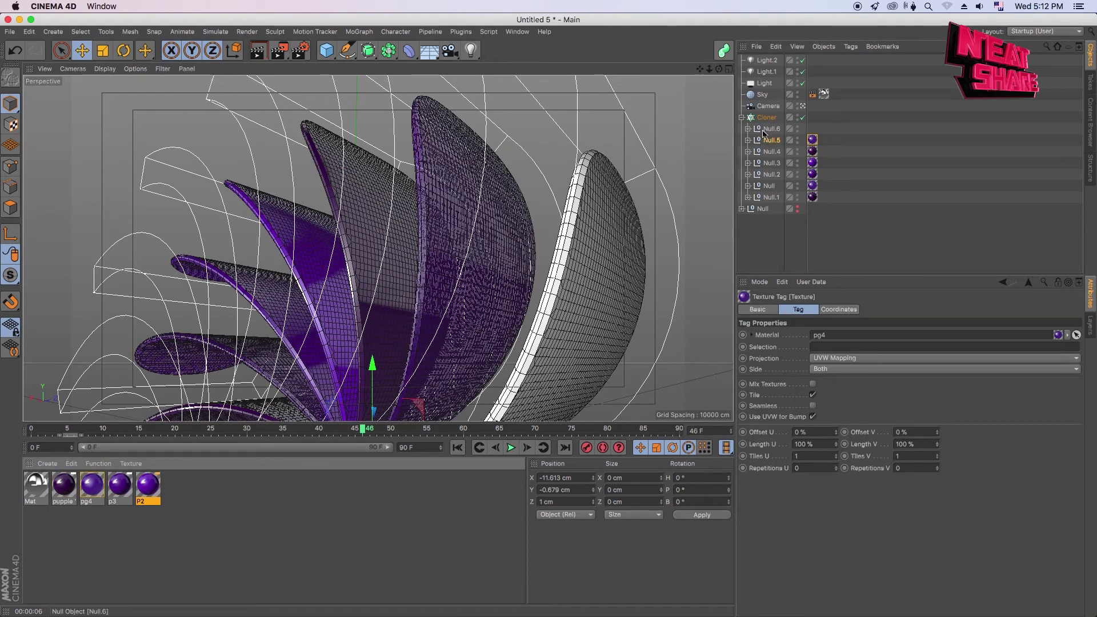
left_click(765, 129)
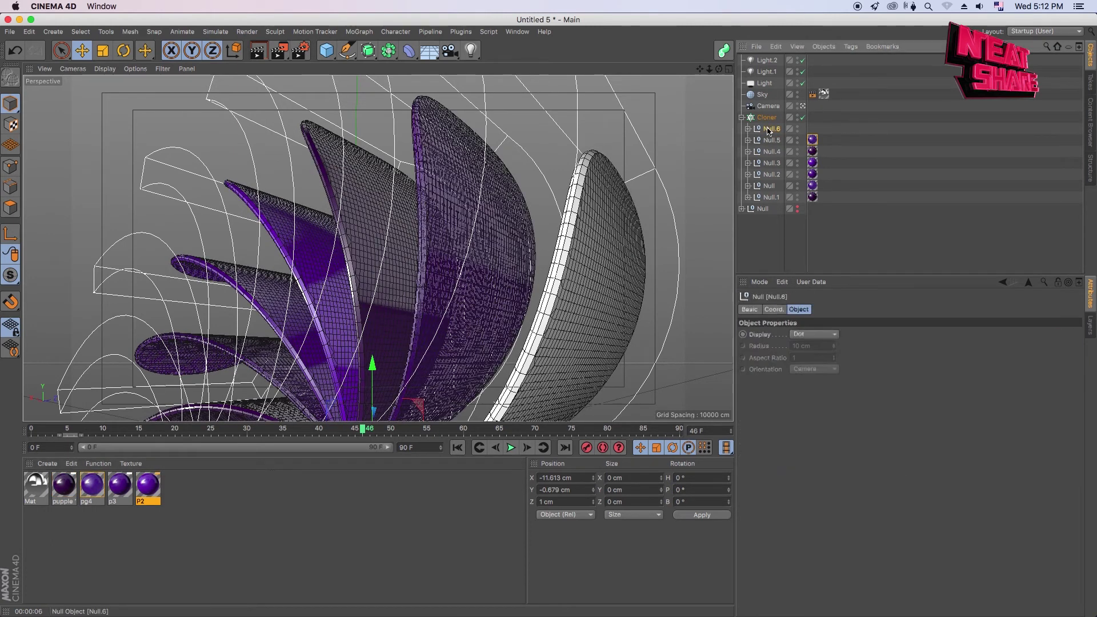
left_click(119, 490)
left_click(150, 495)
left_click_drag(760, 135, 765, 130)
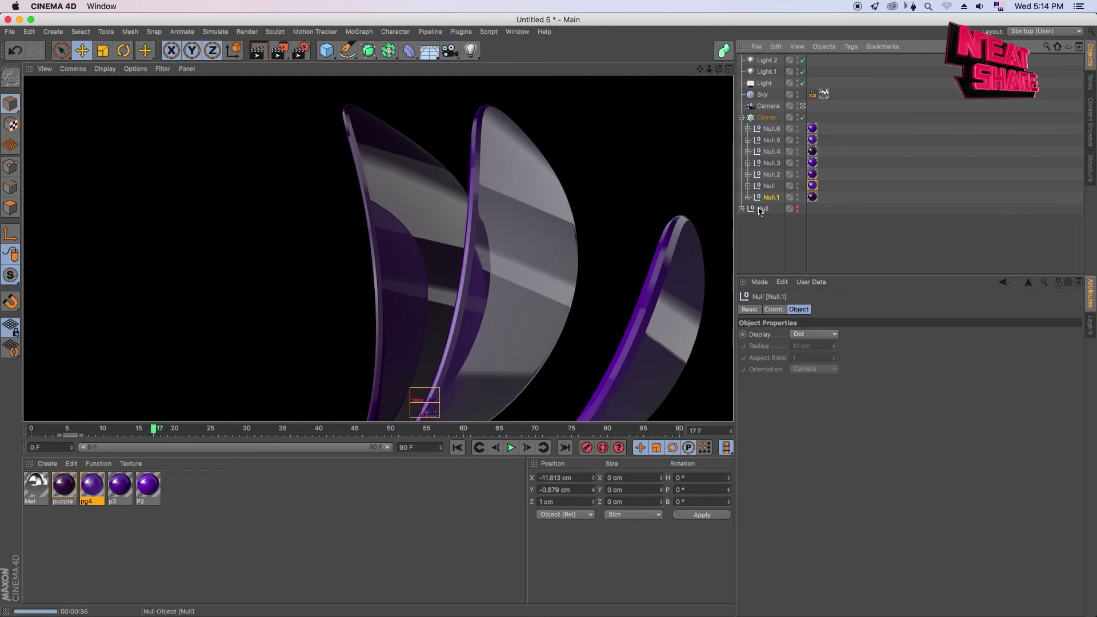
At frame 49, reposition the lights, duplicate them as Light.3 and Light.4, and raise Light.4.
left_click_drag(357, 430, 383, 430)
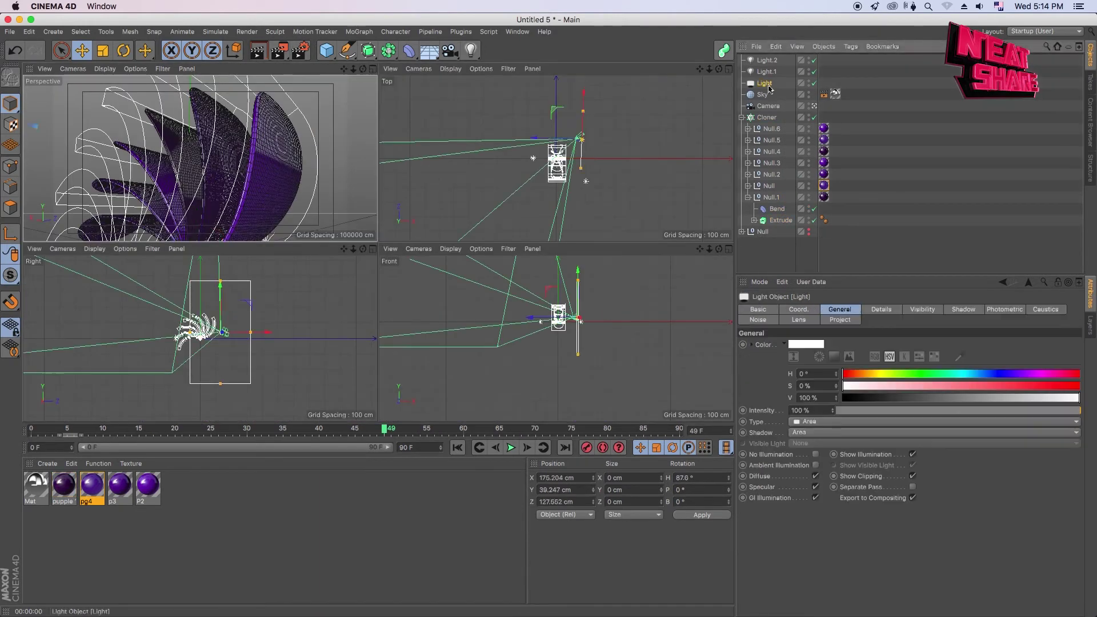
left_click_drag(269, 335, 326, 335)
left_click_drag(571, 109, 600, 108)
left_click(557, 155)
left_click_drag(558, 156, 566, 157, "ctrl")
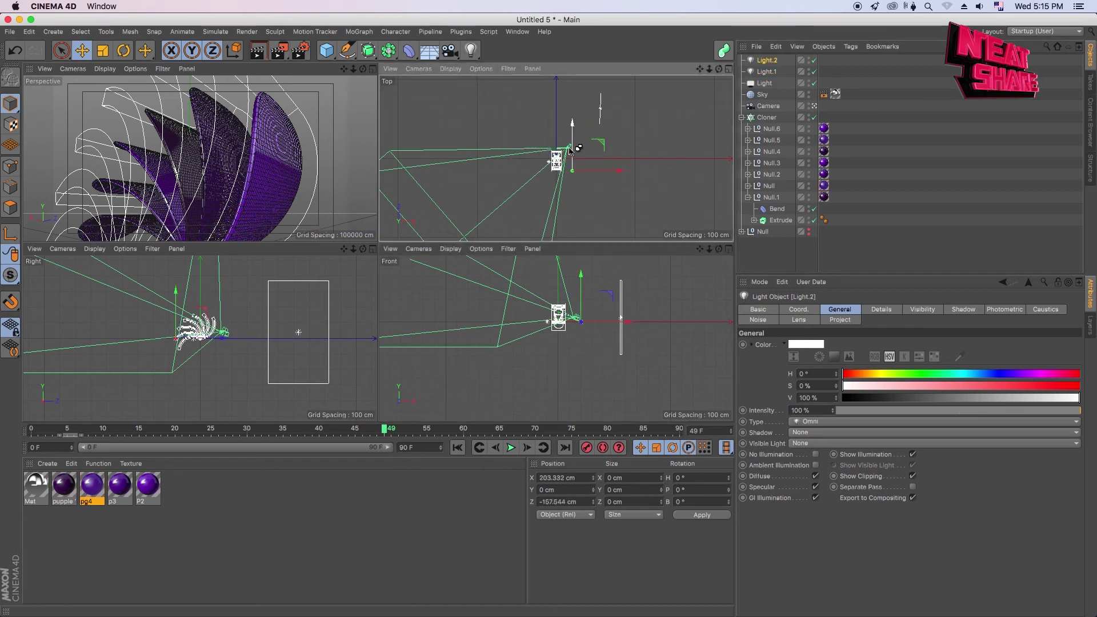
mouse_move(224, 337)
left_mouse_down("ctrl")
mouse_move(224, 303)
mouse_move(262, 302)
left_mouse_up("ctrl")
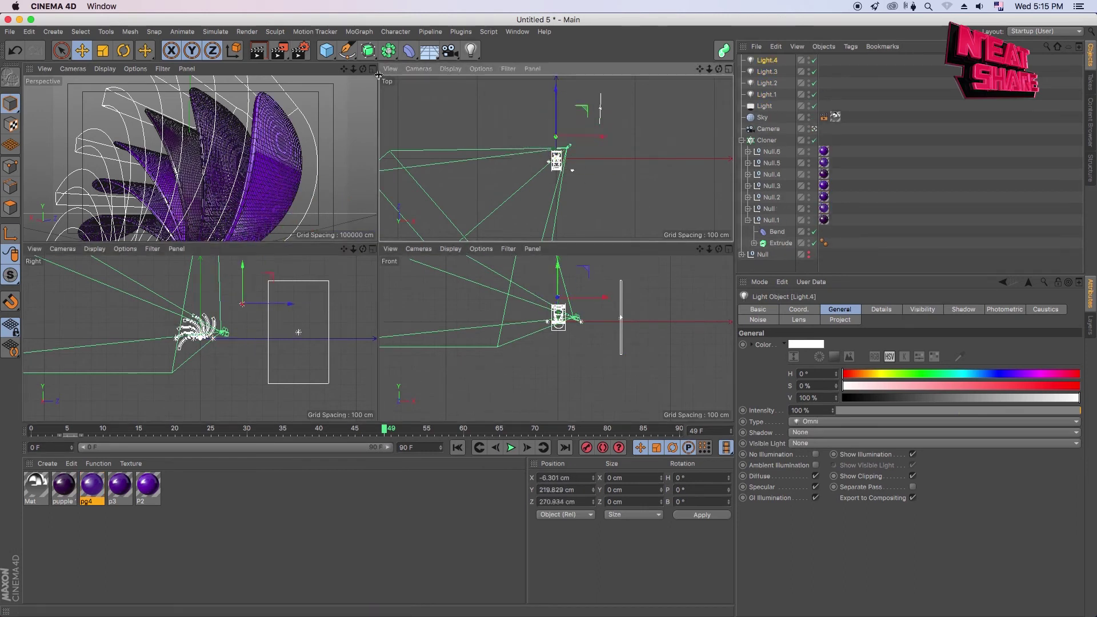
Test-render the perspective view at frames 49 and 32.
key("F1")
key("ctrl+r")
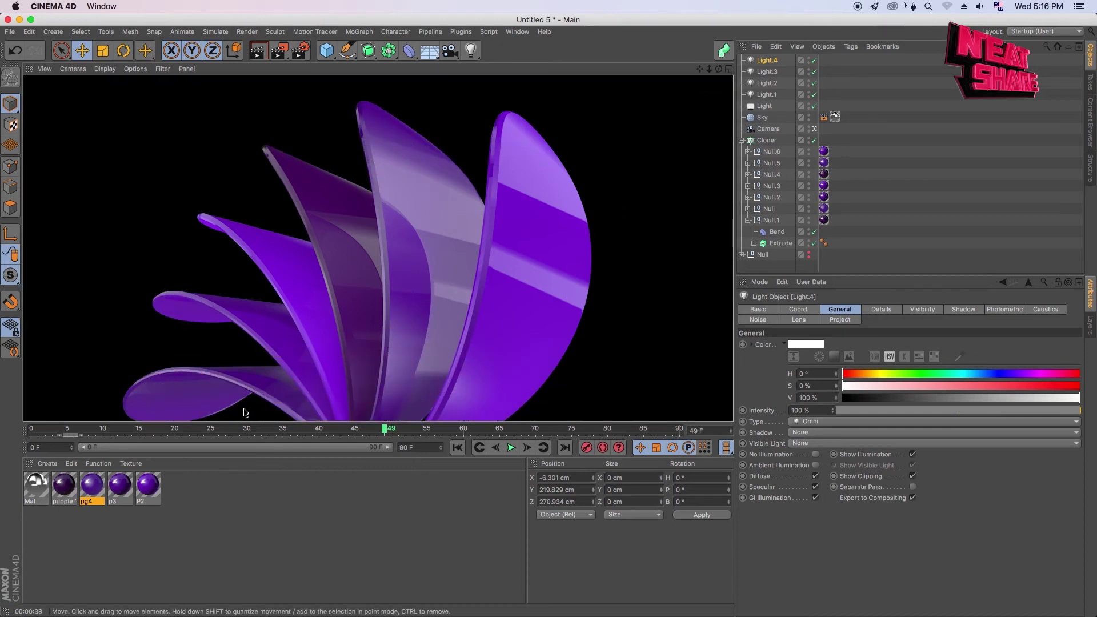
left_click_drag(211, 430, 261, 430)
key("ctrl+r")
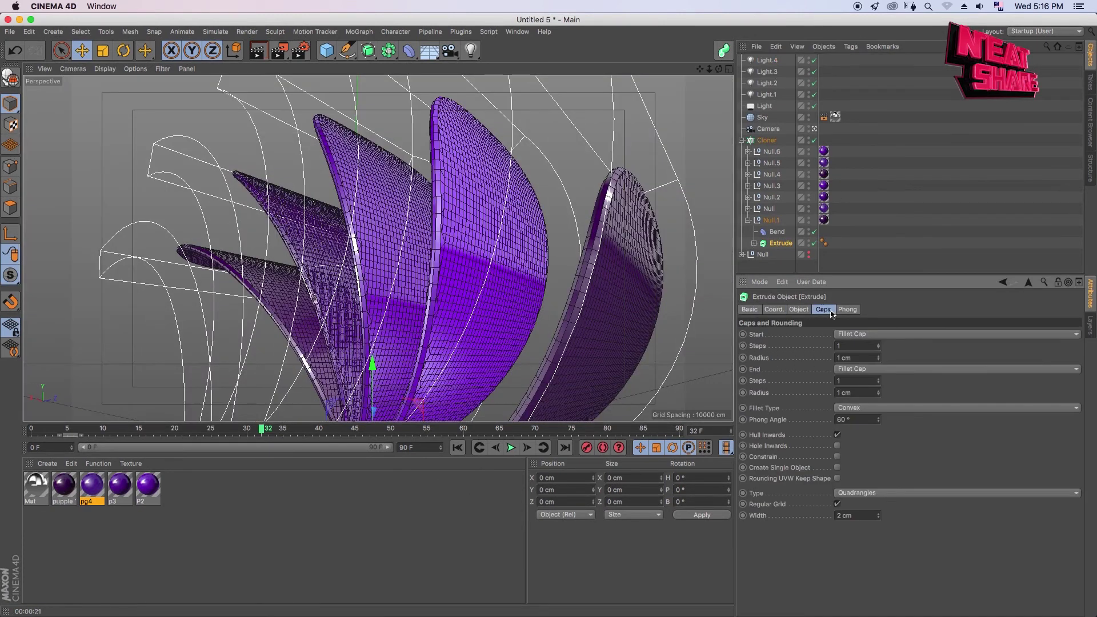
Expand the Cloner to show its petal nulls and select Null.6.
left_click(766, 140)
left_click(506, 429)
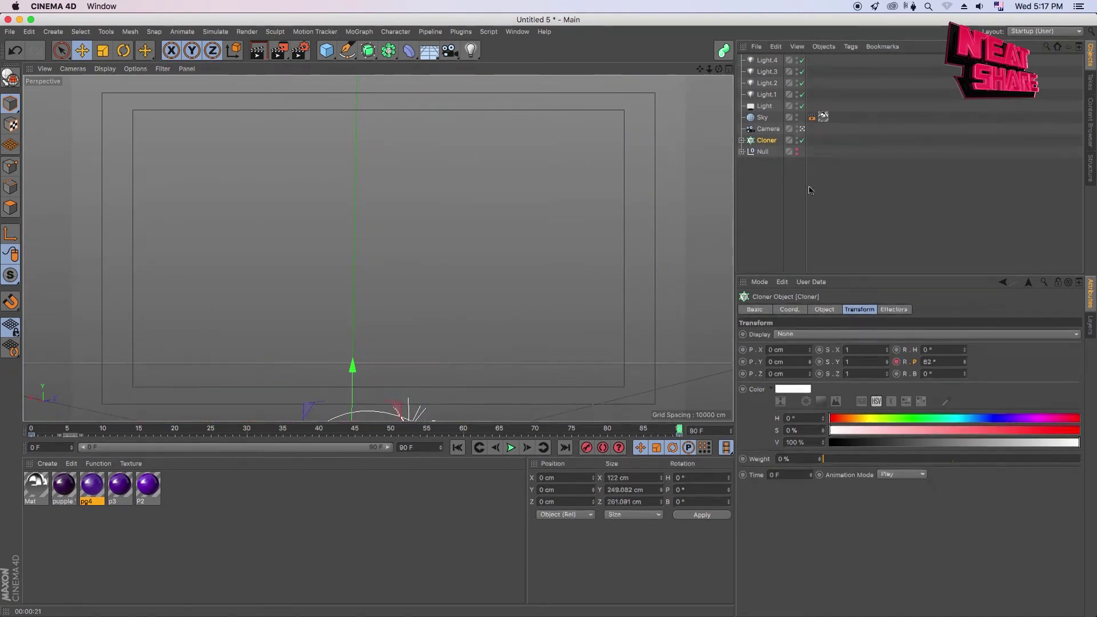
left_click(742, 140)
left_click(763, 153)
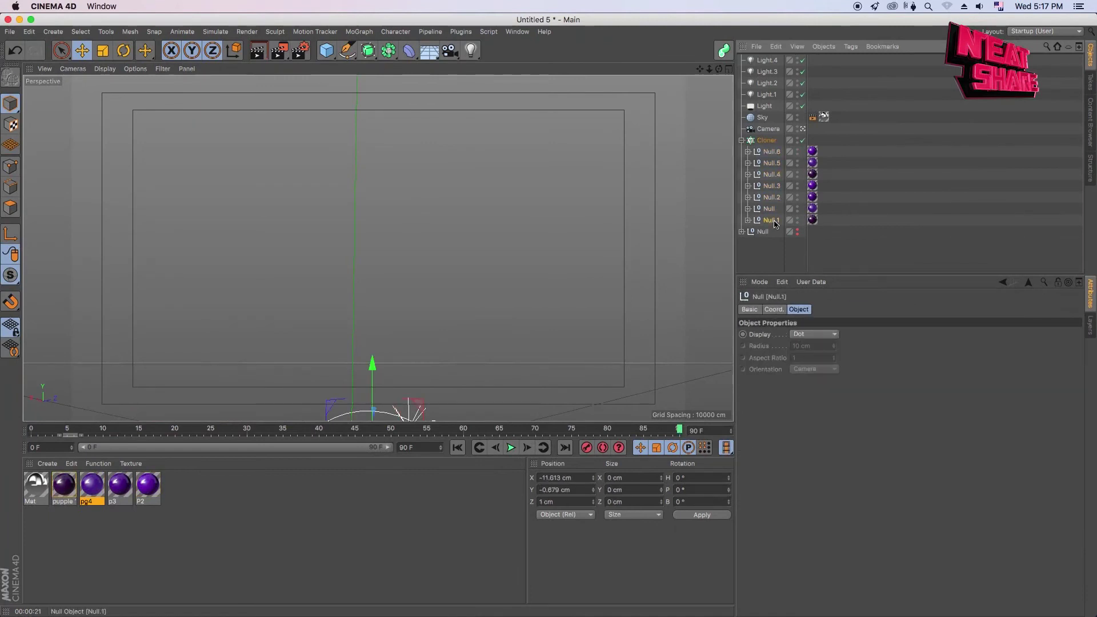
Add a Compositing tag to the Cloner, check its Object Buffer options, then collapse the hierarchy.
left_click(766, 140)
right_click(766, 140)
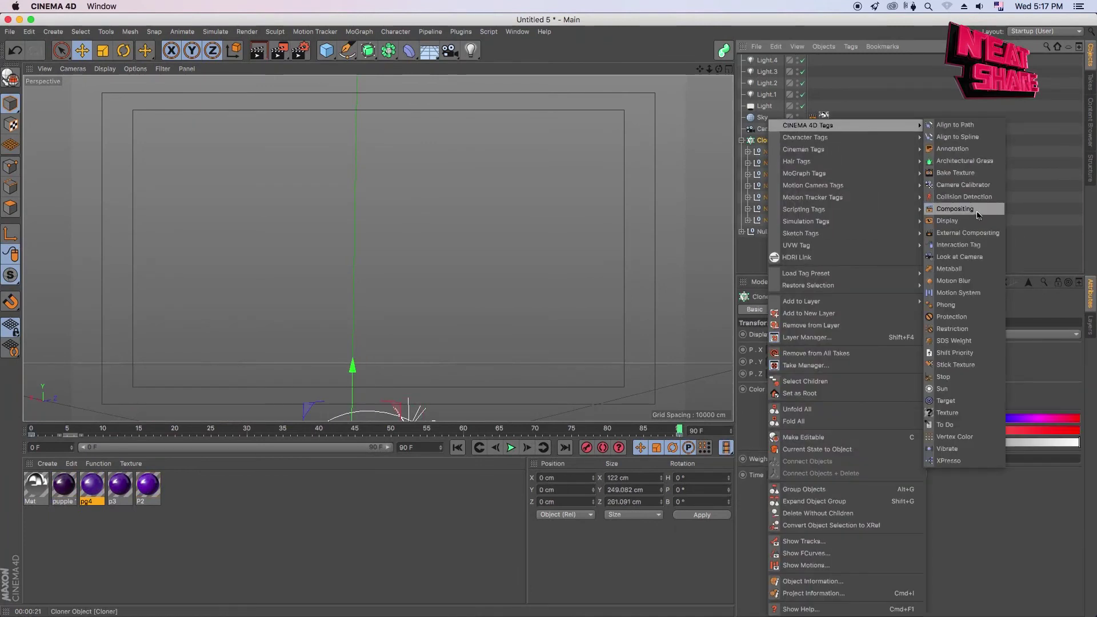
left_click(973, 213)
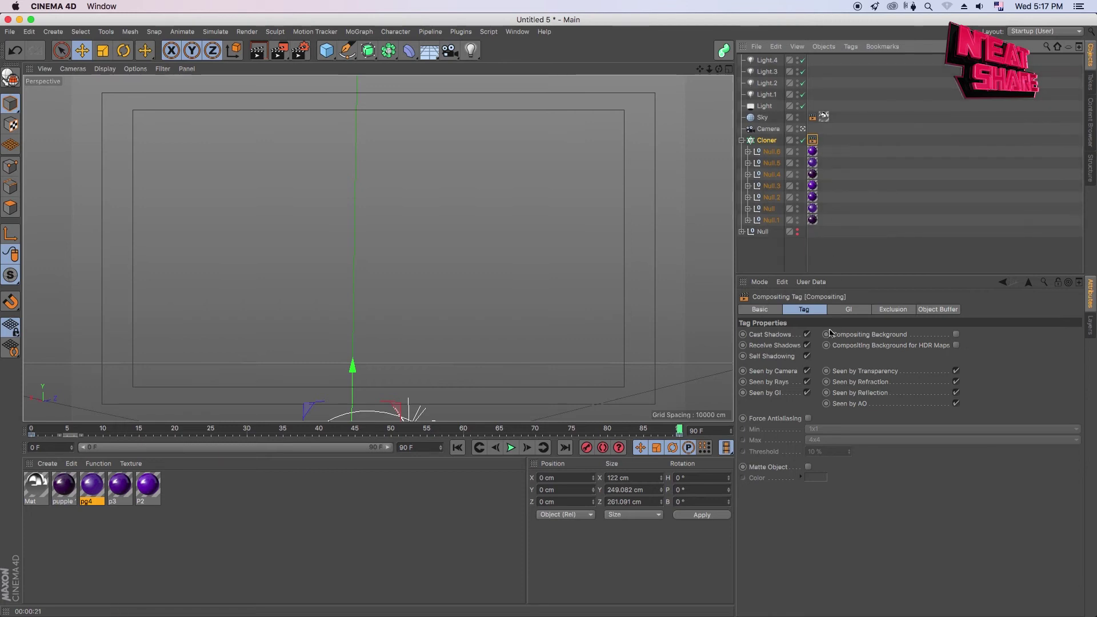
left_click(941, 309)
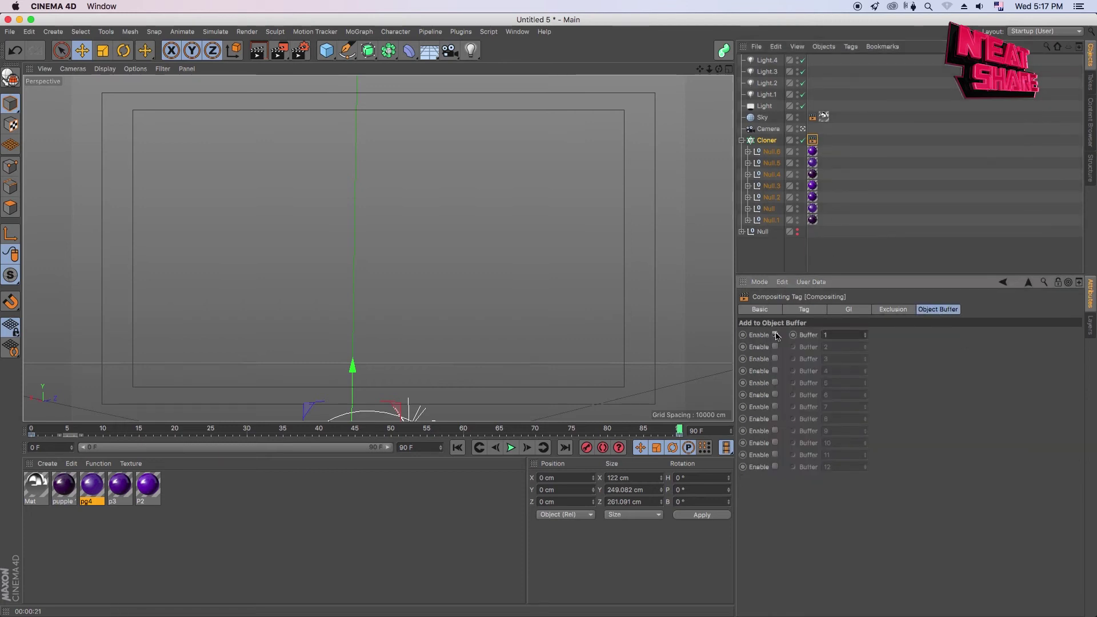
left_click(834, 251)
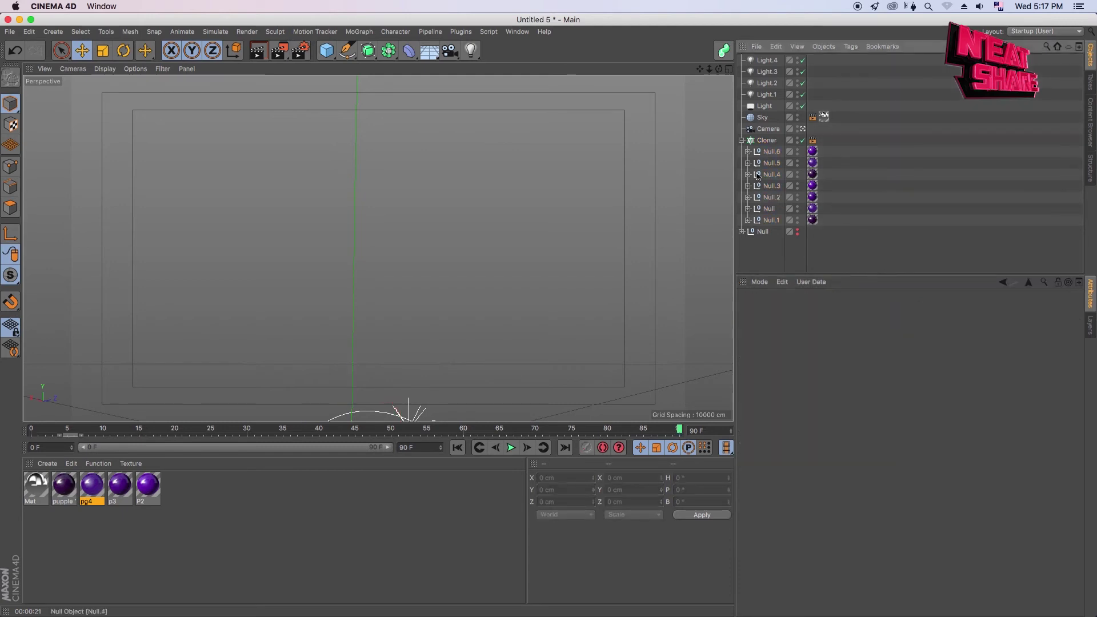
left_click(741, 141)
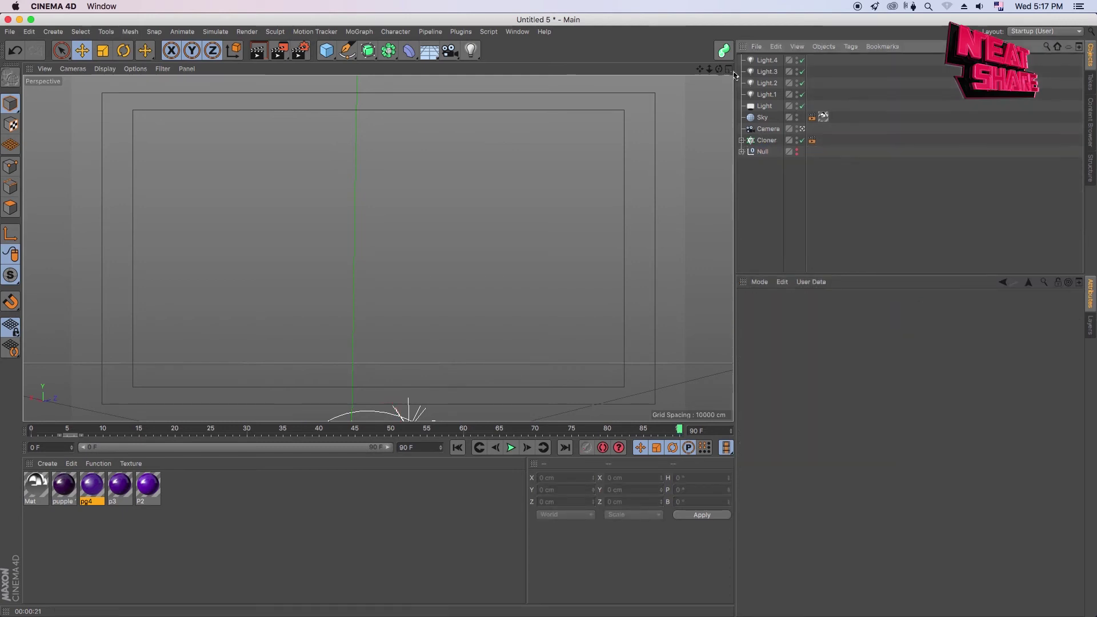
In Render Settings, add Diffuse, Reflection, Refraction and Shadow multi-passes.
left_click(302, 53)
left_click(346, 326)
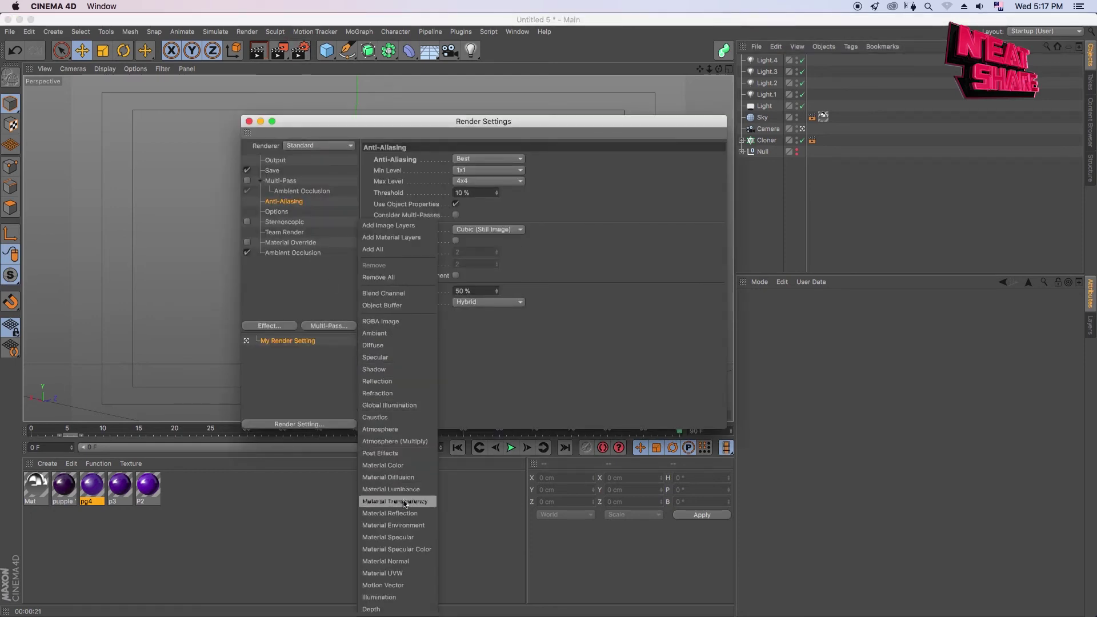
left_click(393, 345)
left_click(348, 327)
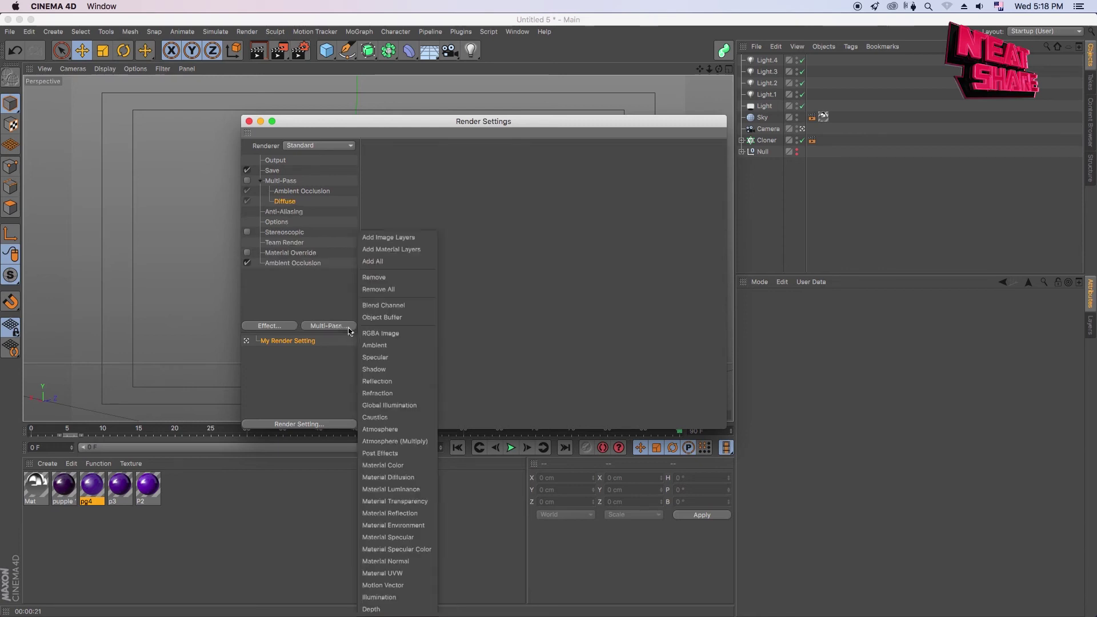
left_click(386, 382)
left_click(337, 329)
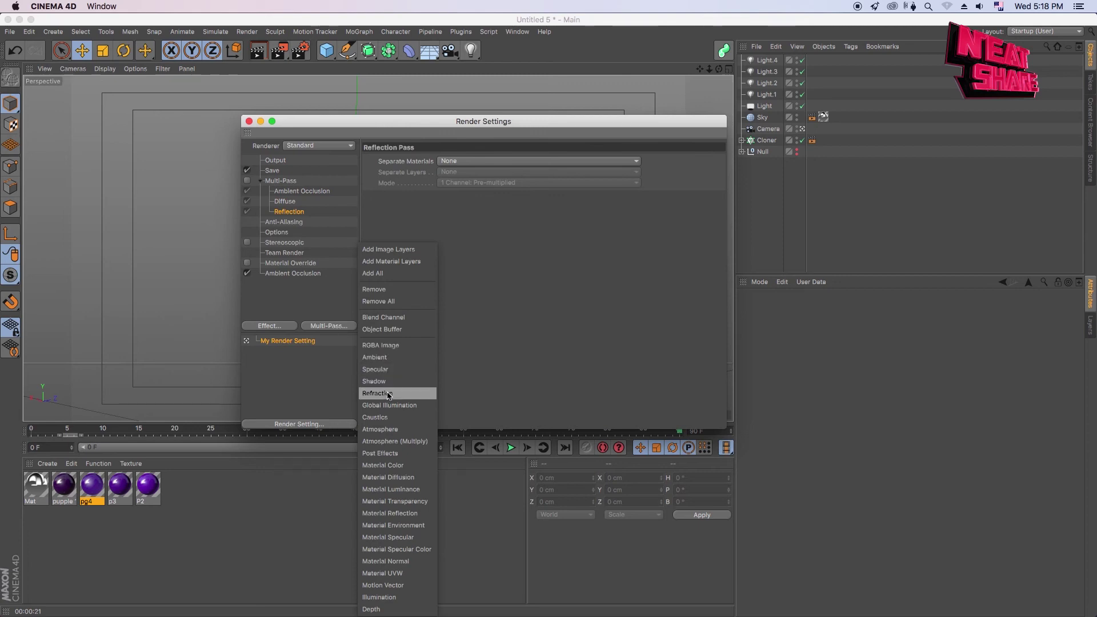
left_click(388, 394)
left_click(329, 325)
left_click(380, 392)
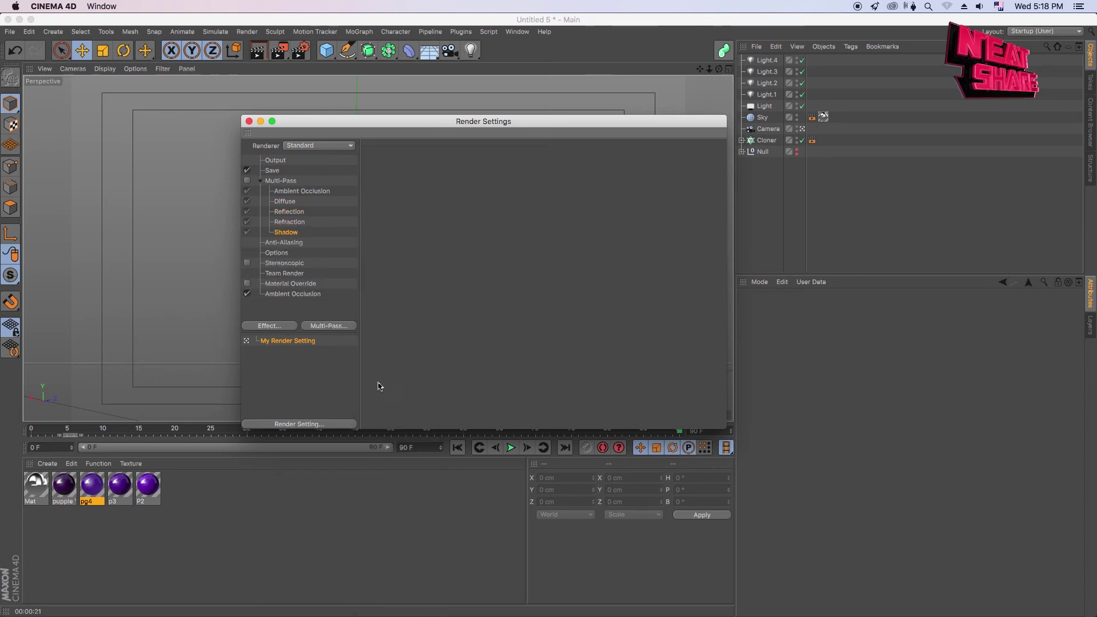
Add Specular, Object Buffer and Illumination multi-passes and review them.
left_click(342, 326)
left_click(391, 395)
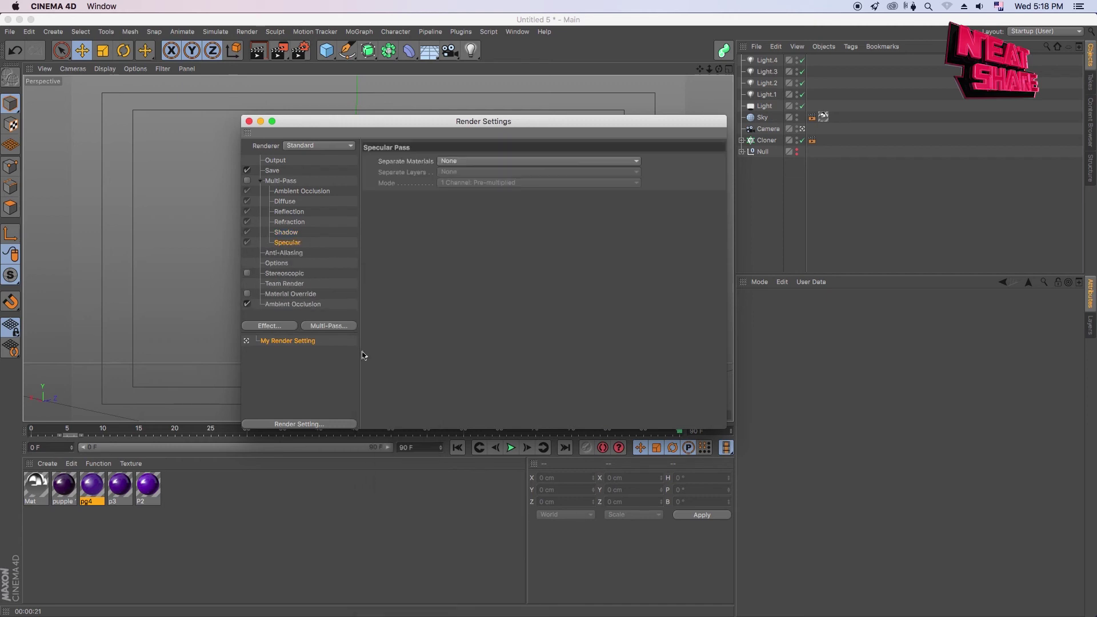
left_click(337, 325)
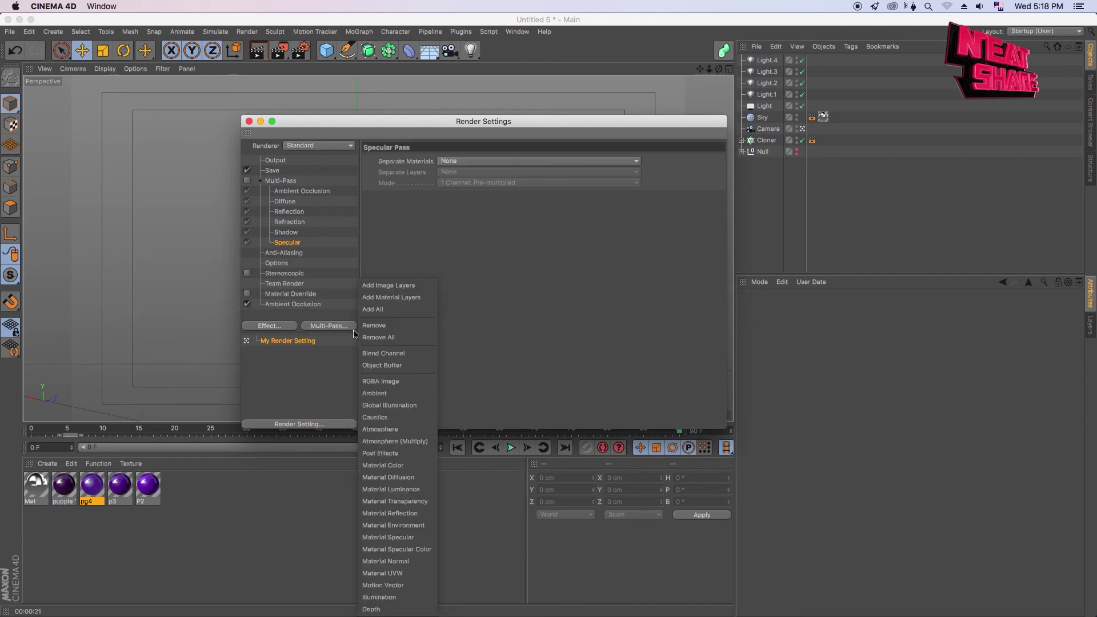
left_click(391, 364)
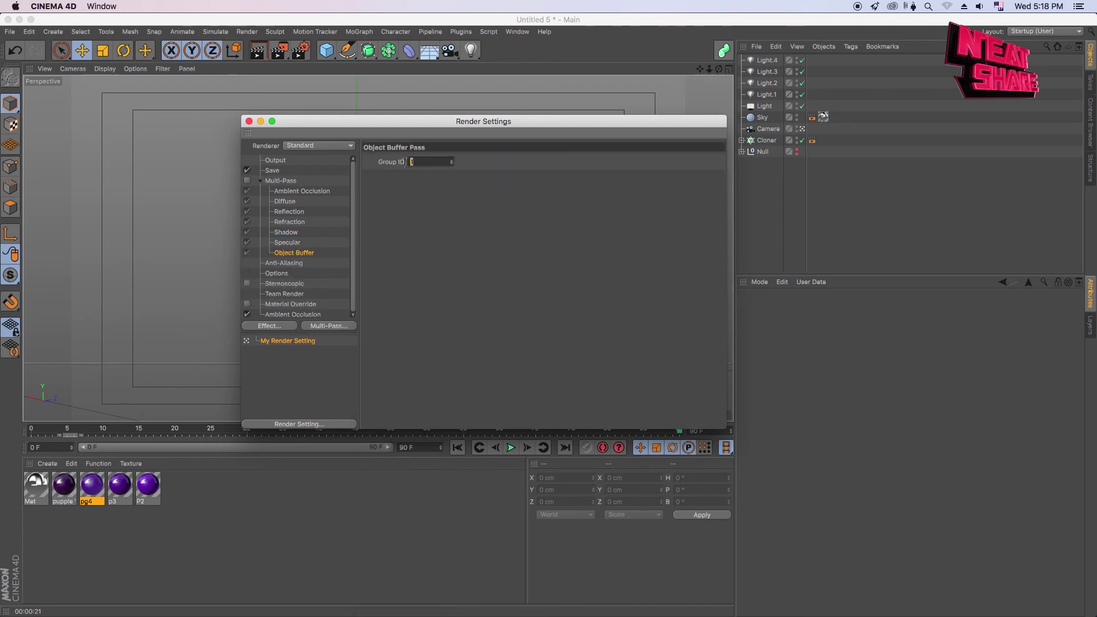
left_click(345, 325)
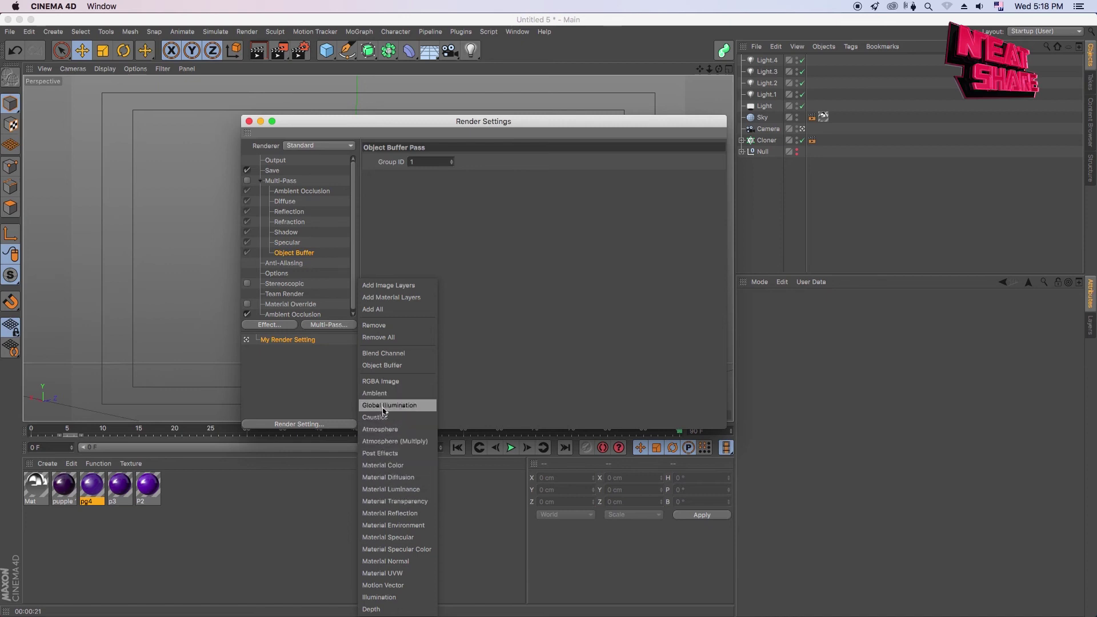
left_click(381, 597)
left_click(294, 253)
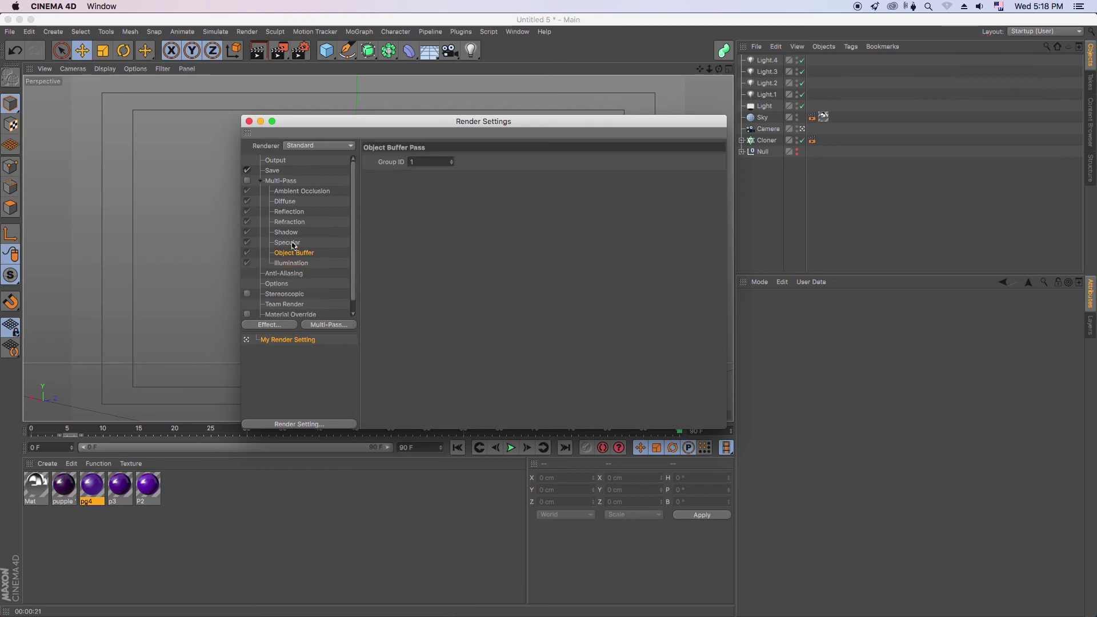
left_click(291, 231)
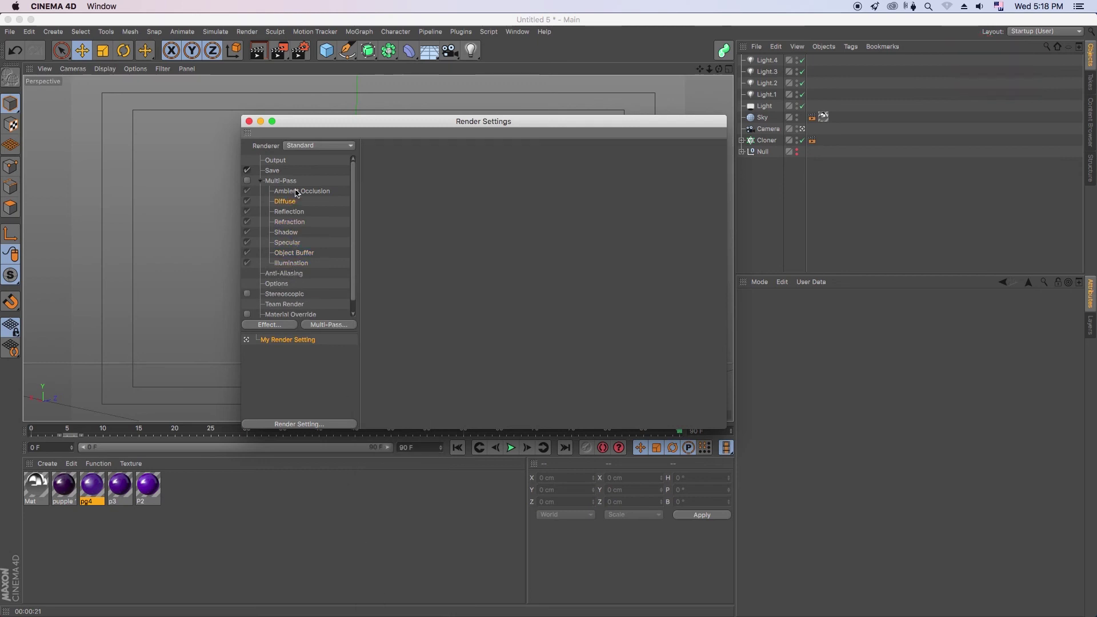
Set the Output frame range to All Frames (0–90).
left_click(276, 160)
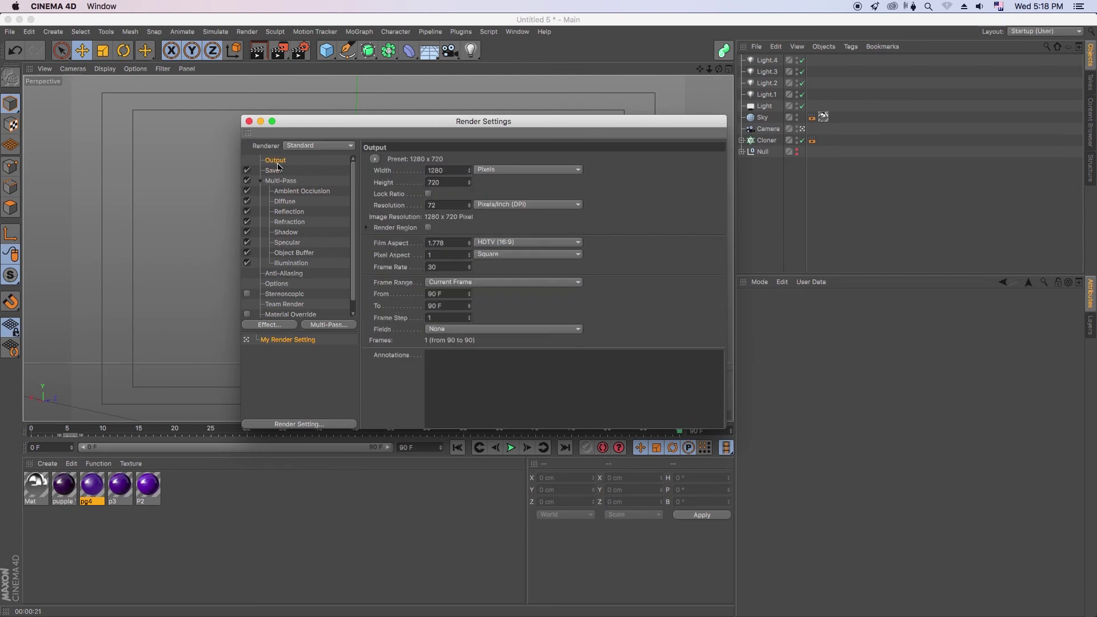
left_click(456, 282)
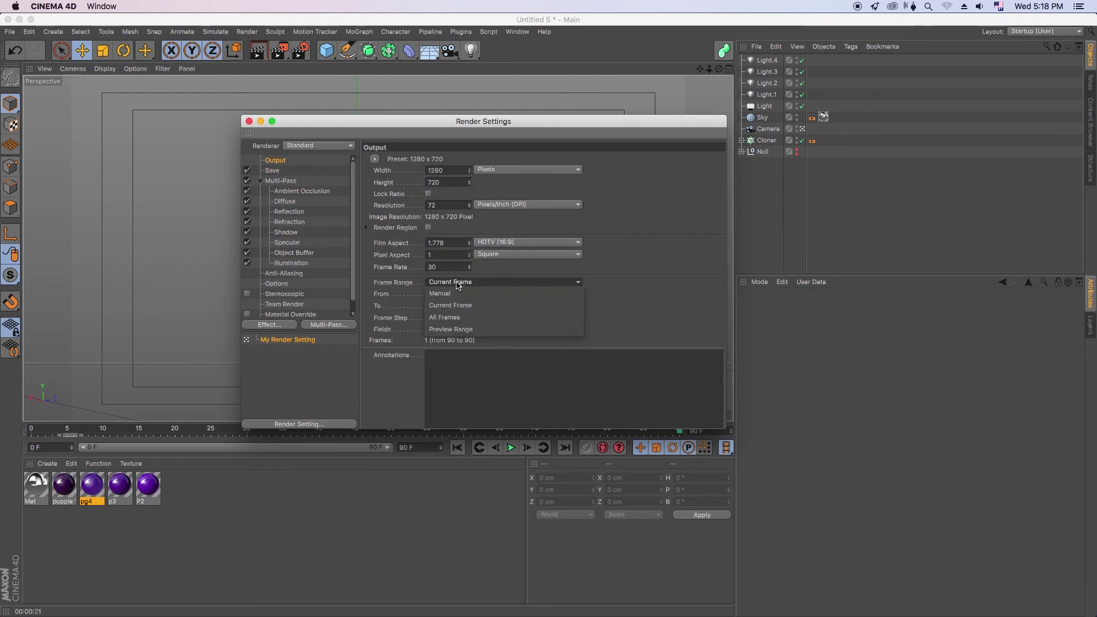
left_click(461, 306)
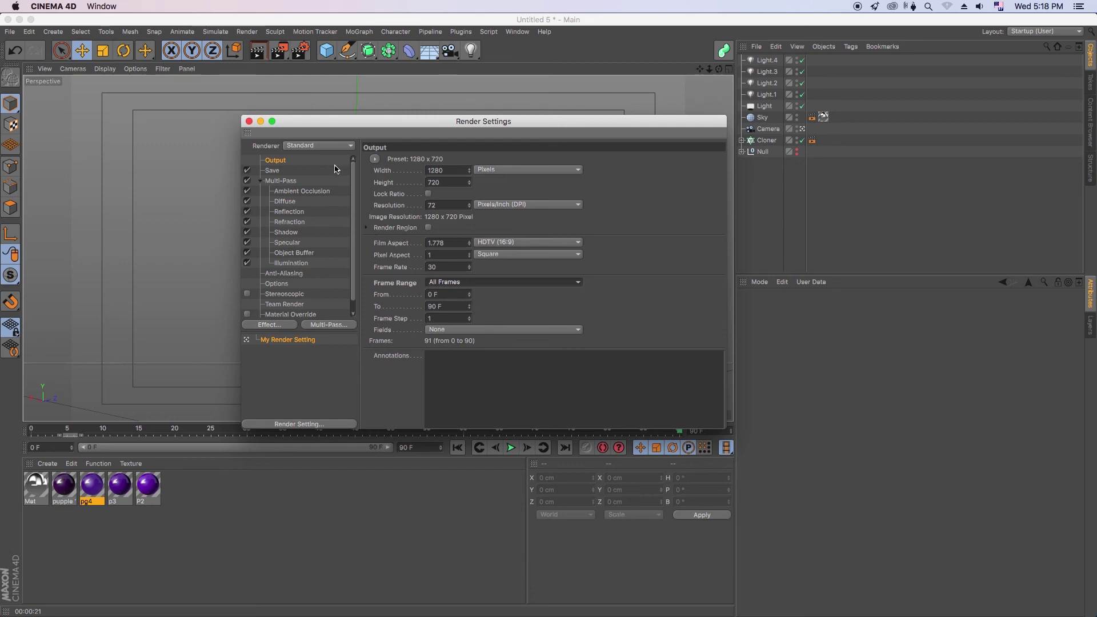
scroll(352, 174, "down", 3)
scroll(320, 172, "up", 3)
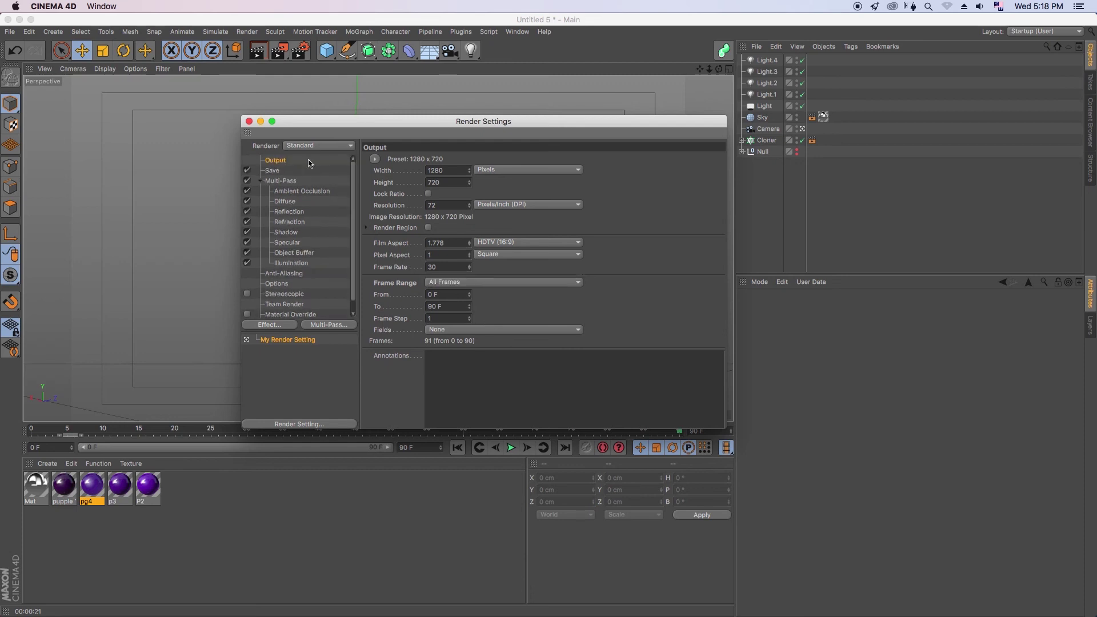
Review the multi-pass list, including Ambient Occlusion, Reflection, Refraction and Illumination passes.
left_click(260, 182)
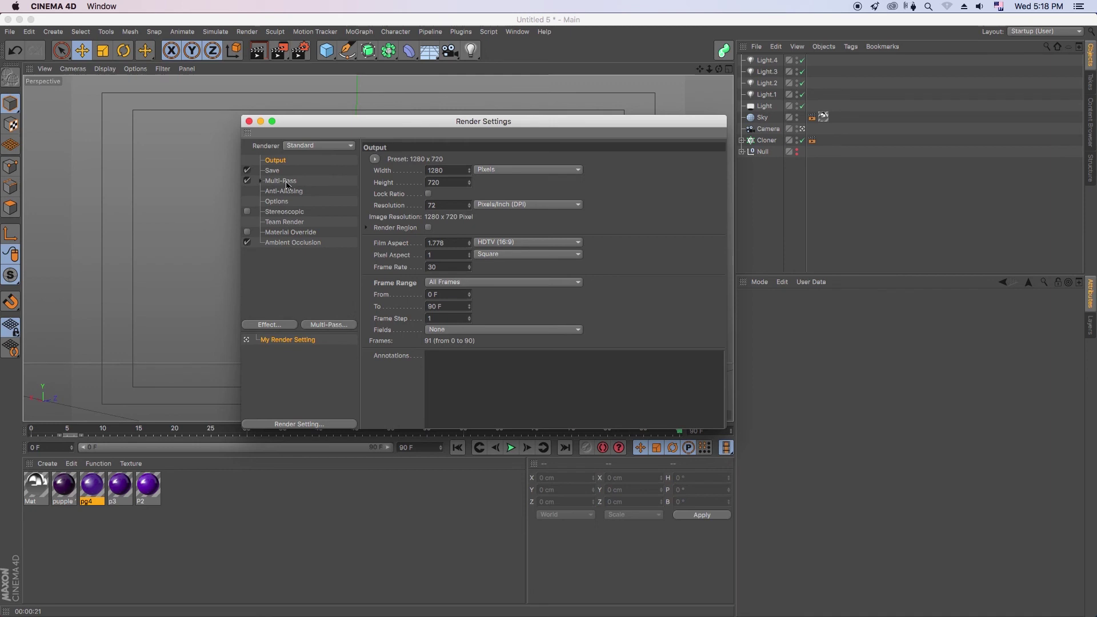
left_click(285, 181)
left_click(261, 181)
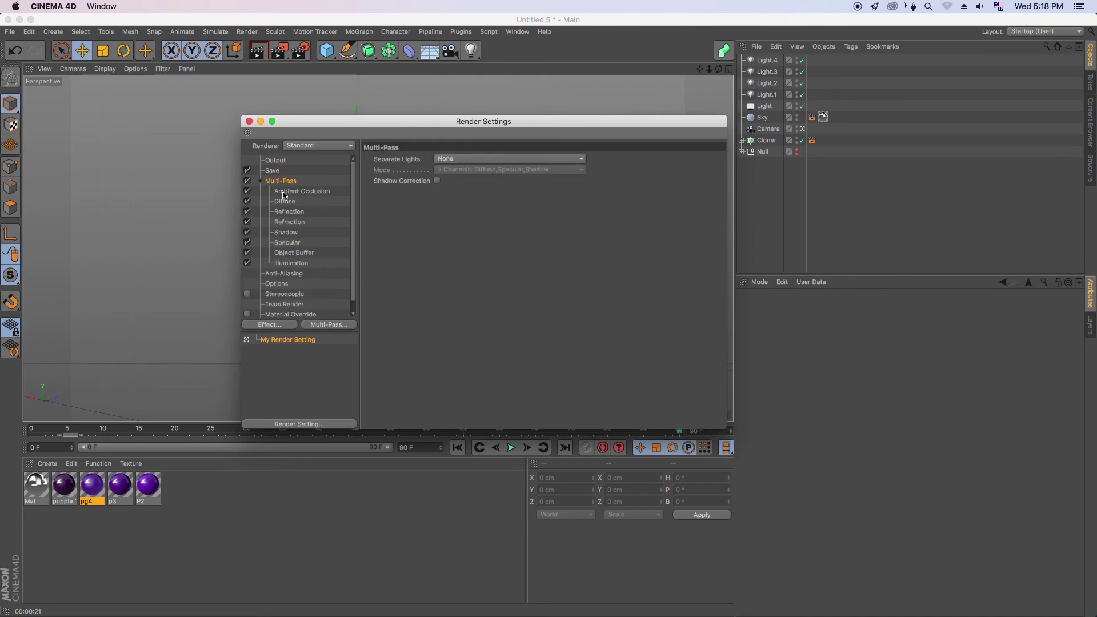
left_click(284, 193)
left_click(291, 213)
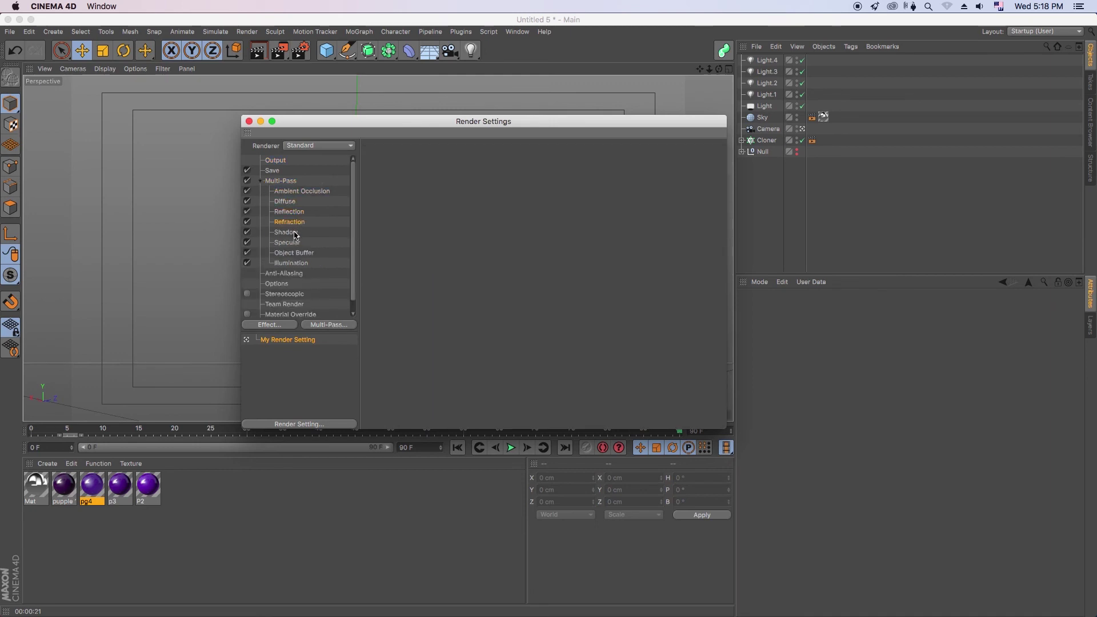
left_click(296, 243)
left_click(298, 263)
left_click(261, 181)
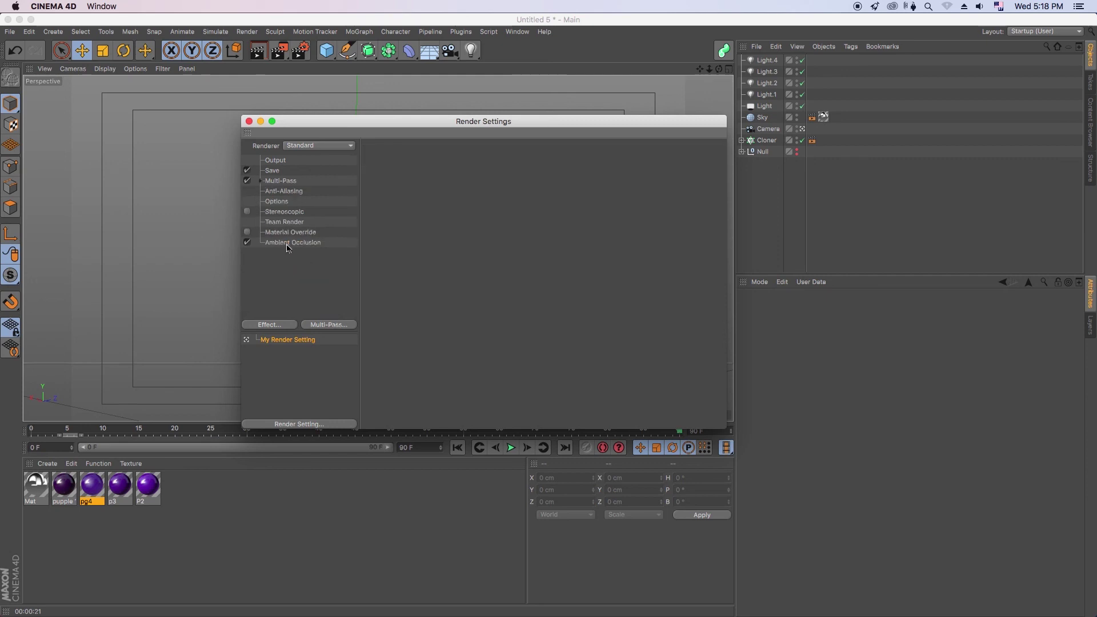
left_click(277, 161)
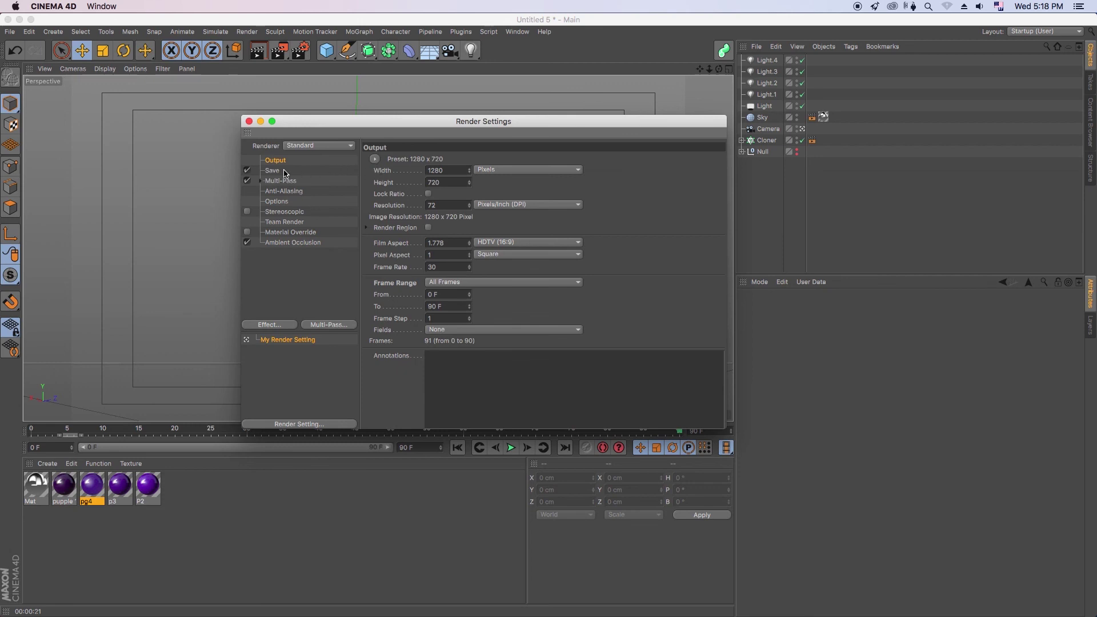
left_click(285, 173)
Save multi-pass images as PNG, file name '1', in a new render/multi folder.
left_click(457, 196)
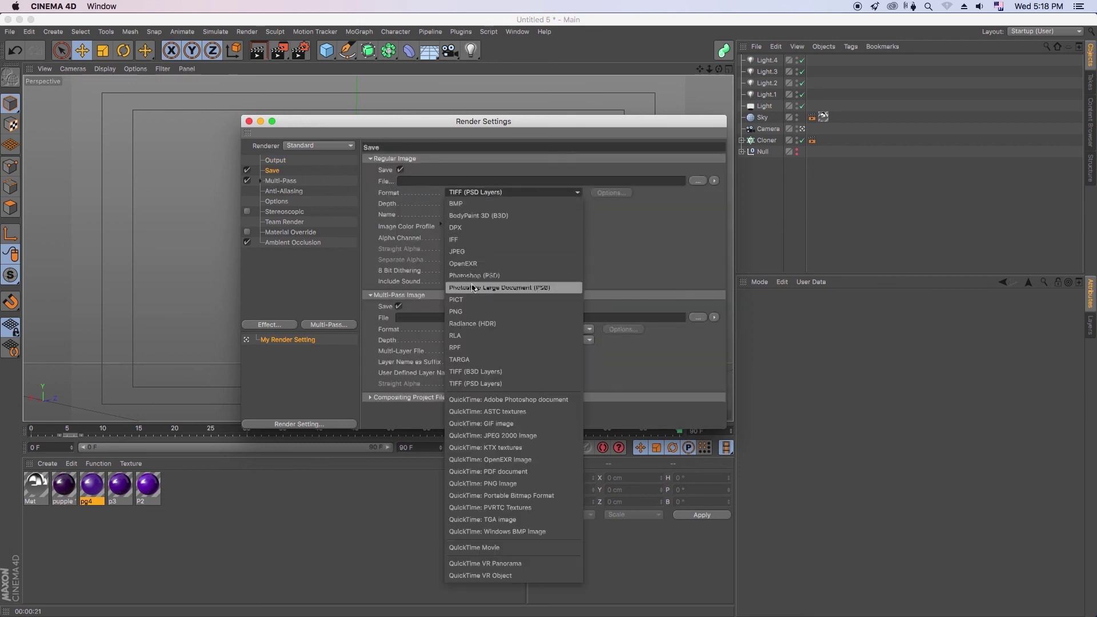
left_click(468, 312)
left_click(698, 181)
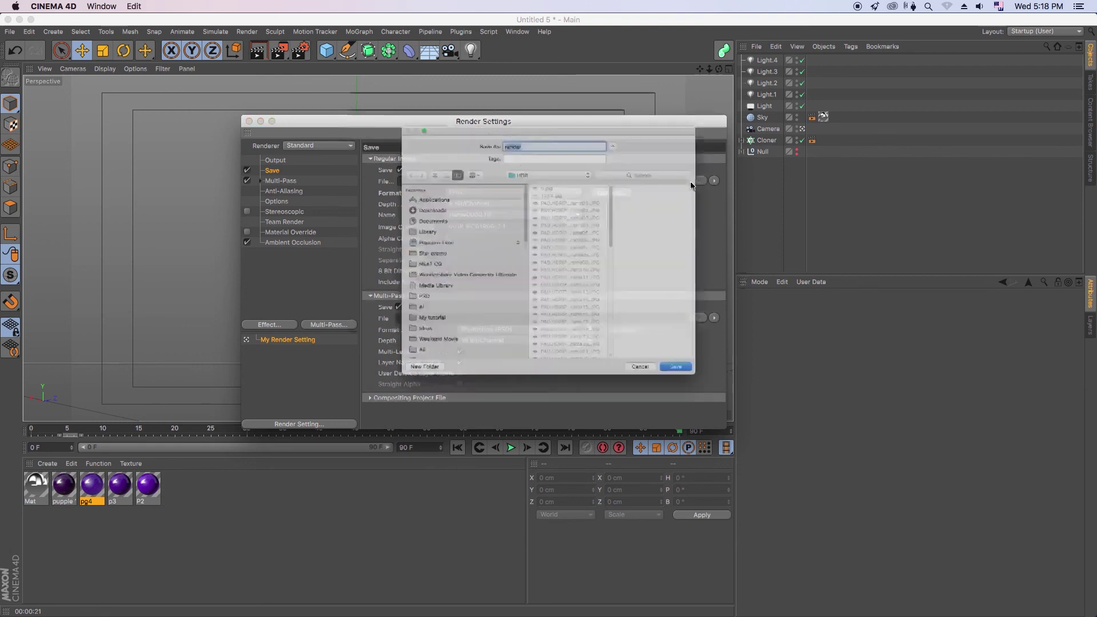
scroll(434, 258, "down", 3)
left_click(389, 241)
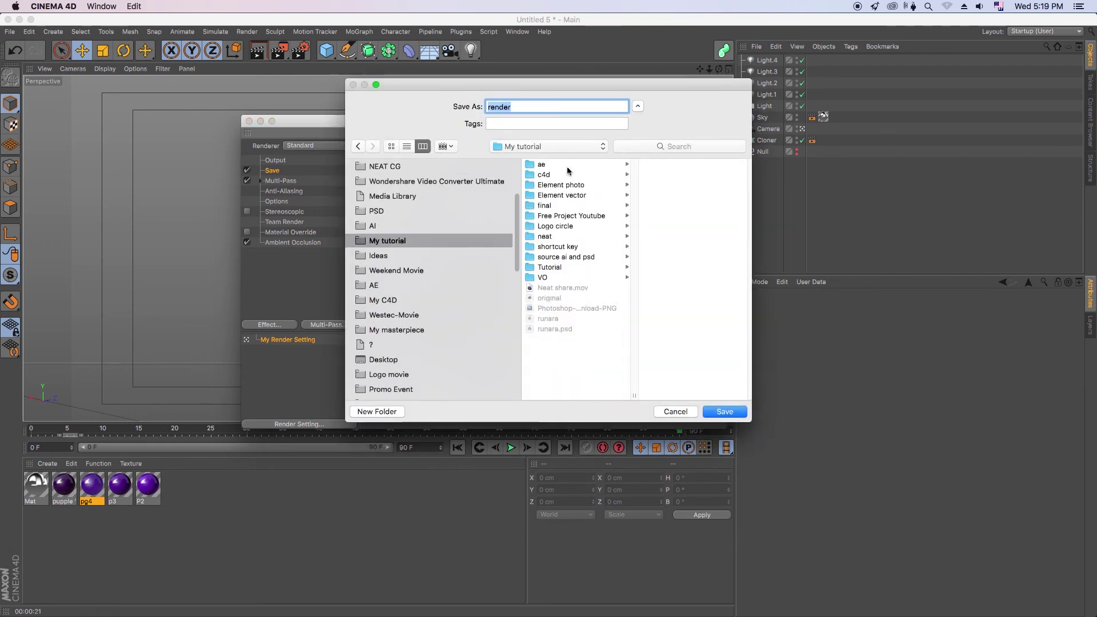
left_click(566, 185)
key("super+shift+n")
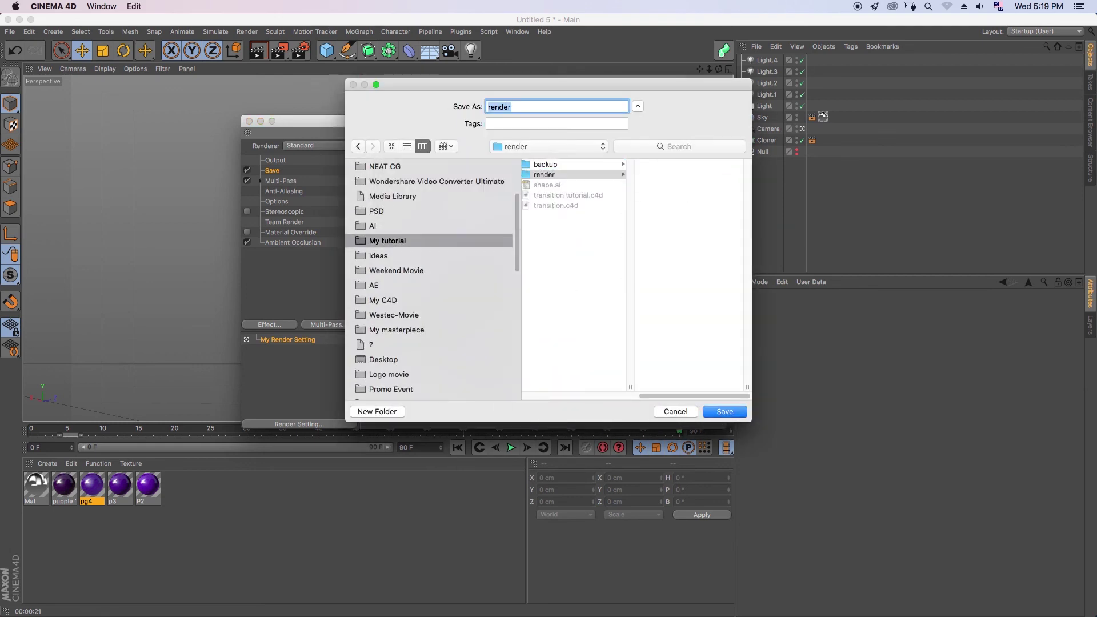
type("multi")
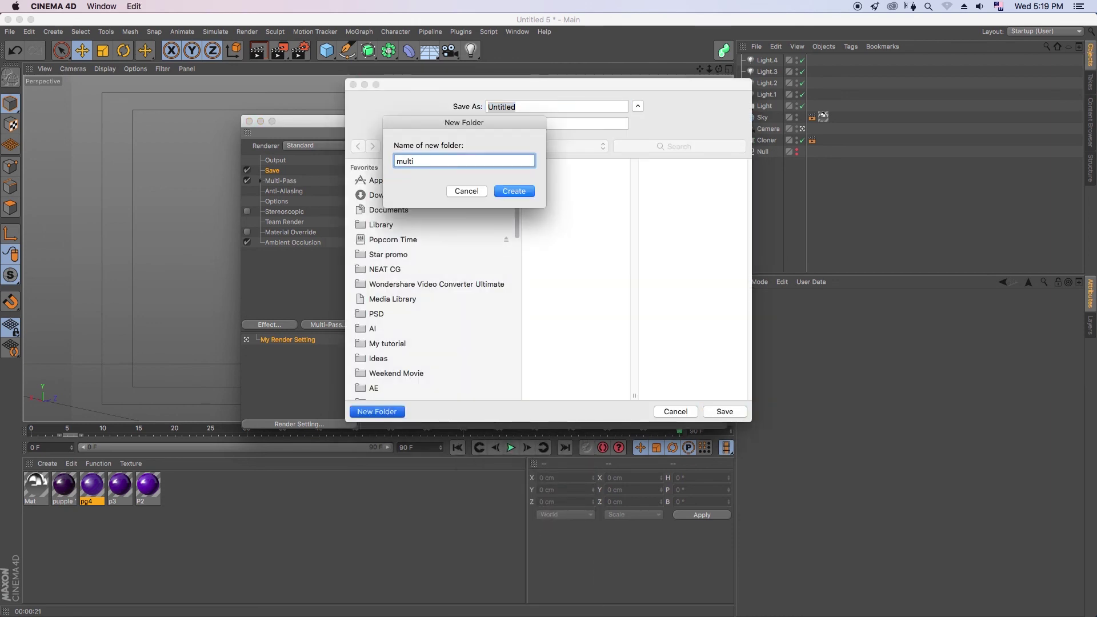
key("Return")
type("1")
key("Return")
Set the compositing project file save location and close Render Settings.
scroll(439, 402, "down", 5)
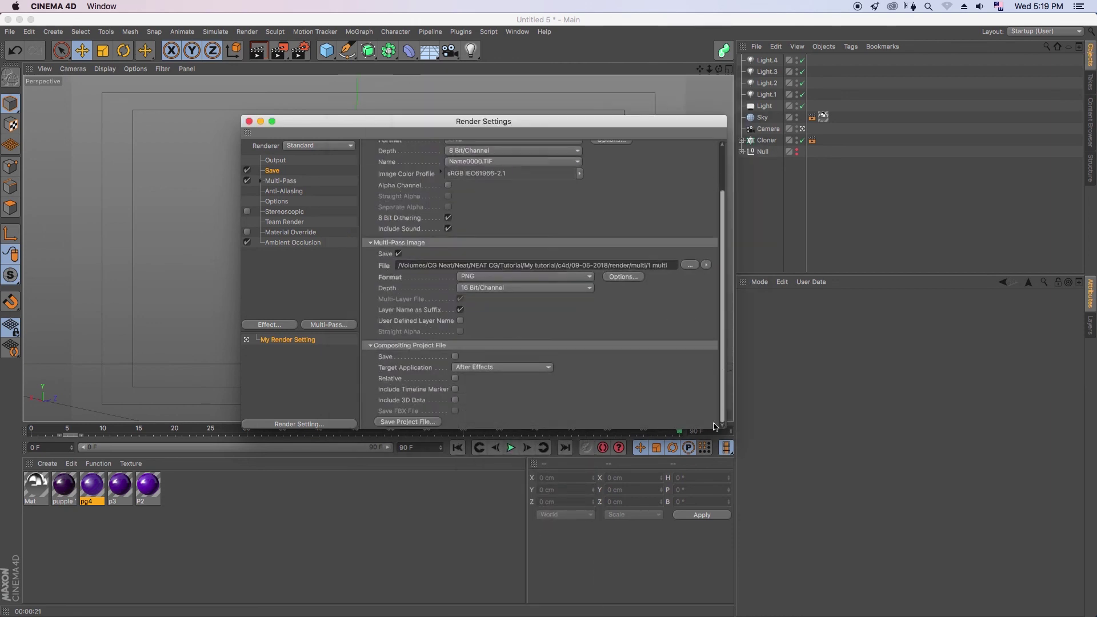
left_click(407, 423)
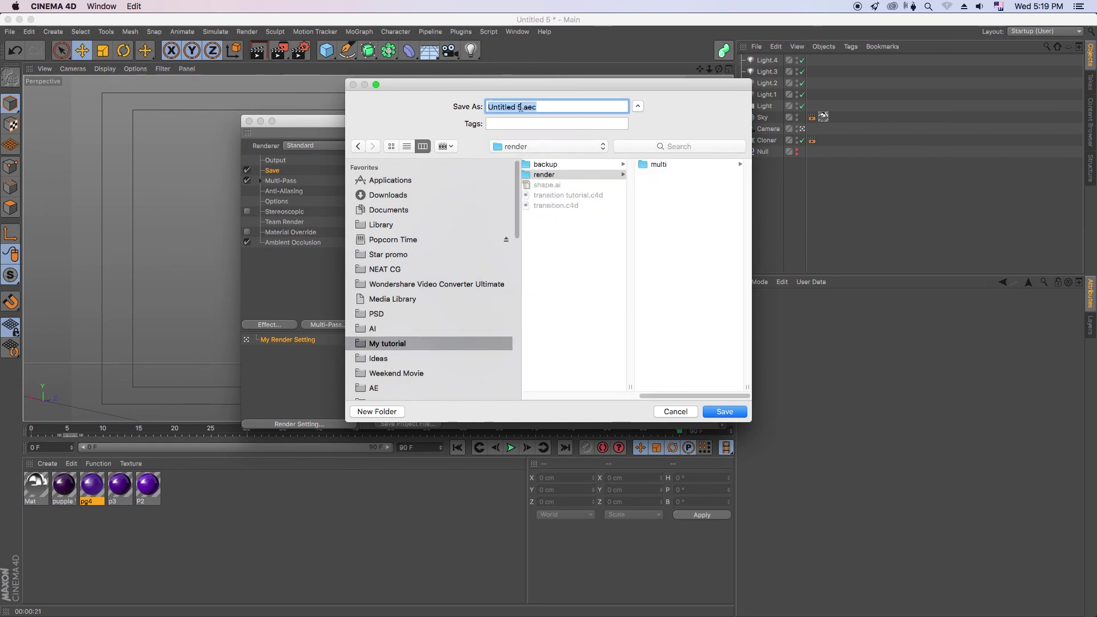
left_click(726, 412)
left_click(244, 117)
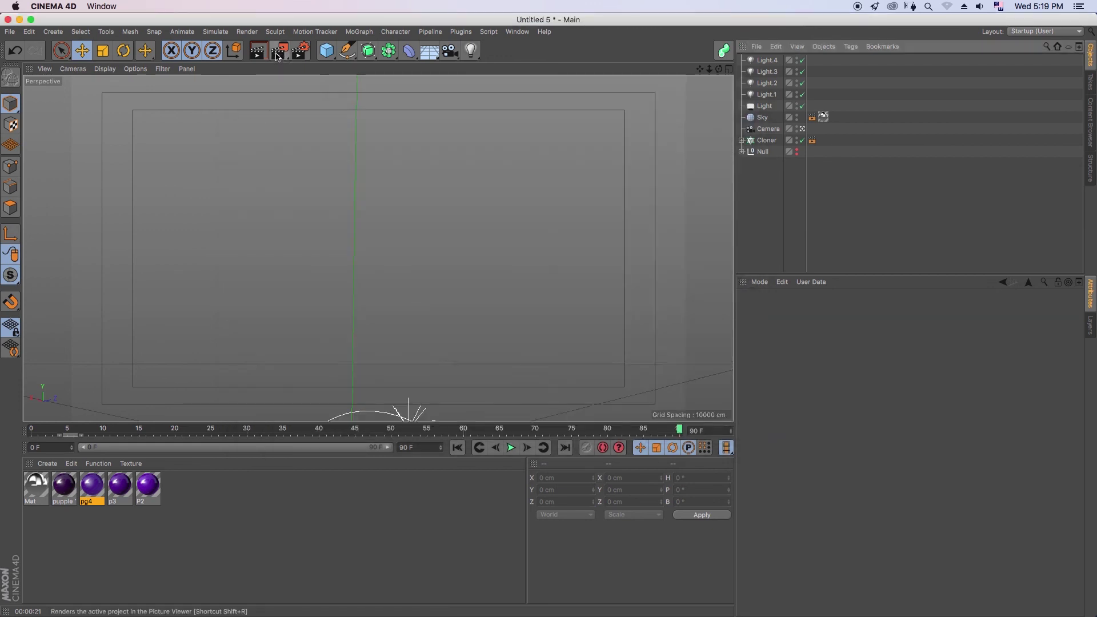
Render all animation frames to the Picture Viewer.
left_click(277, 53)
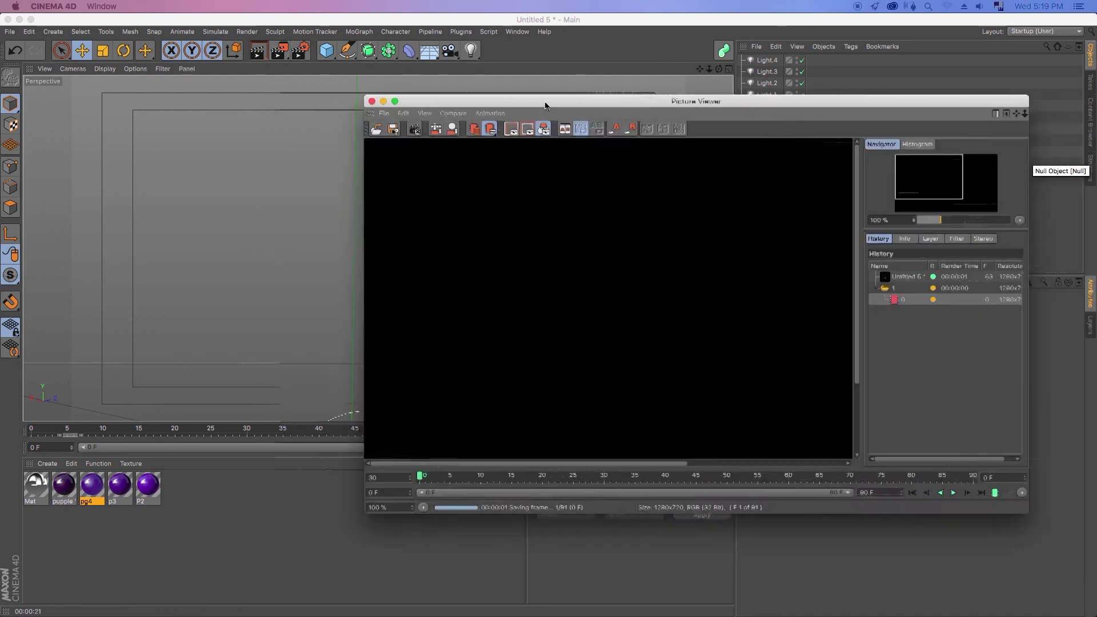